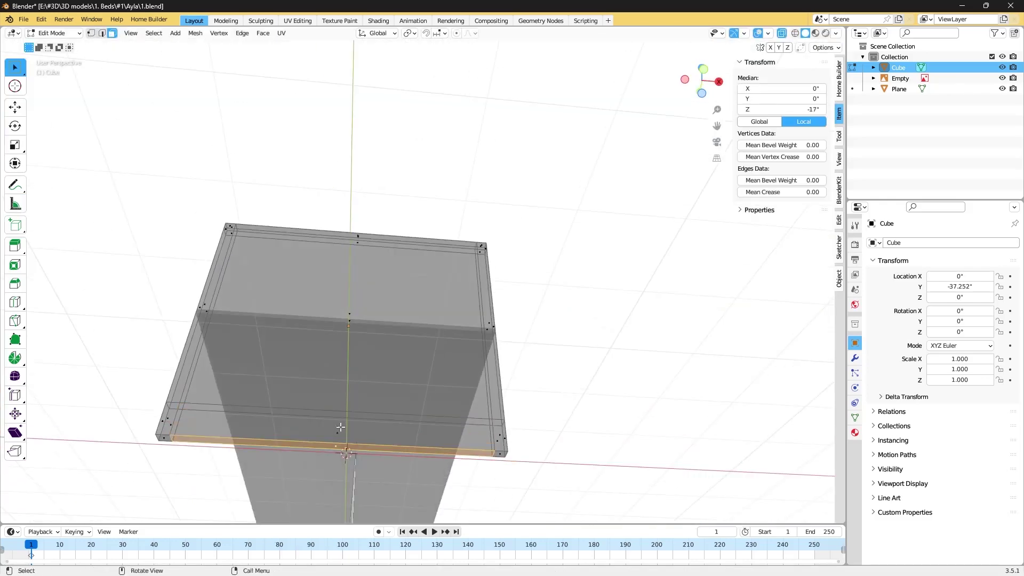
Edge-slide a headboard frame loop lower to mark the crossbar rail height.
key("g")
key("g")
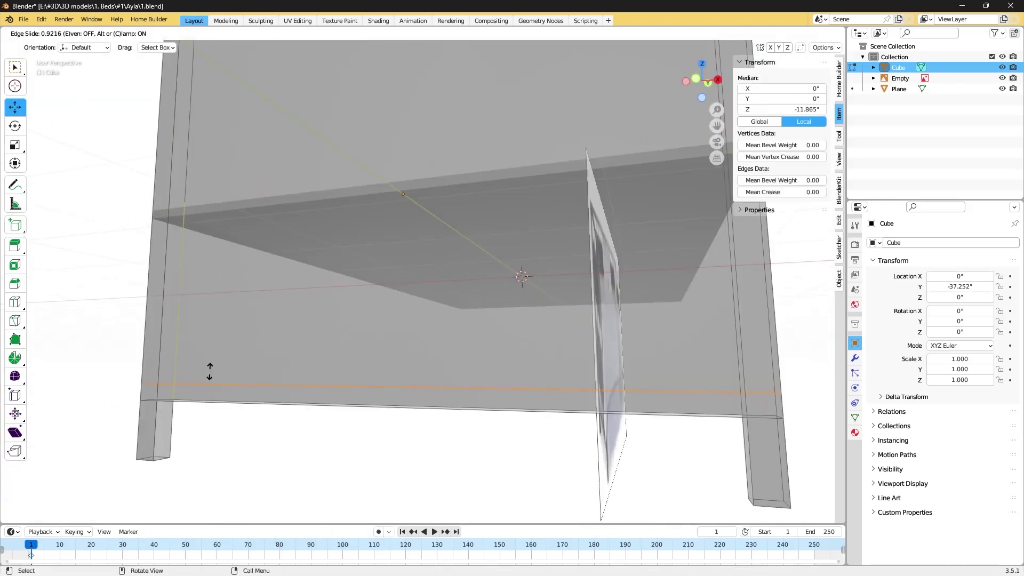
left_click(209, 372)
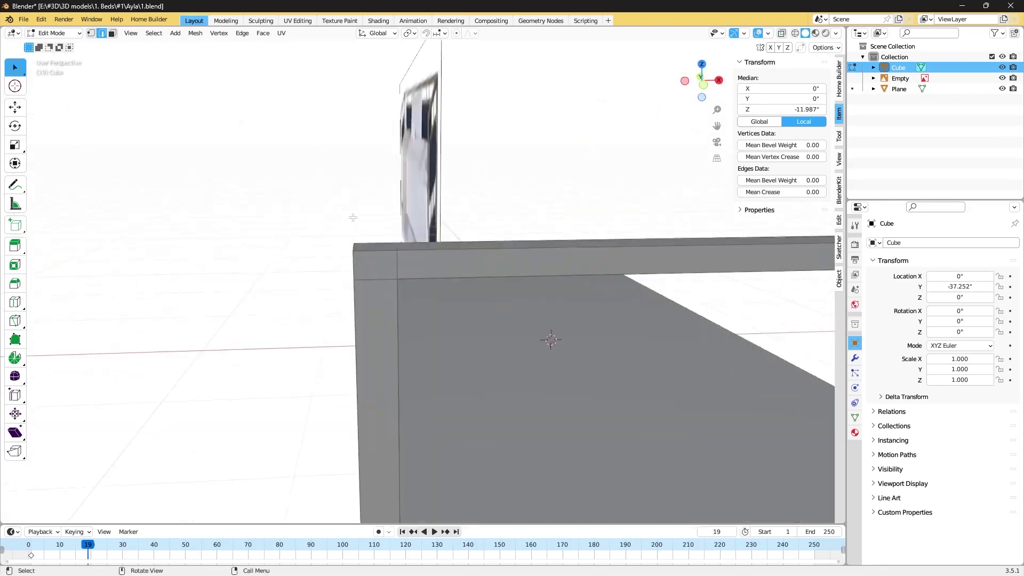
Make a 3.38-inch-tall post and move it up under the top rail.
key("x")
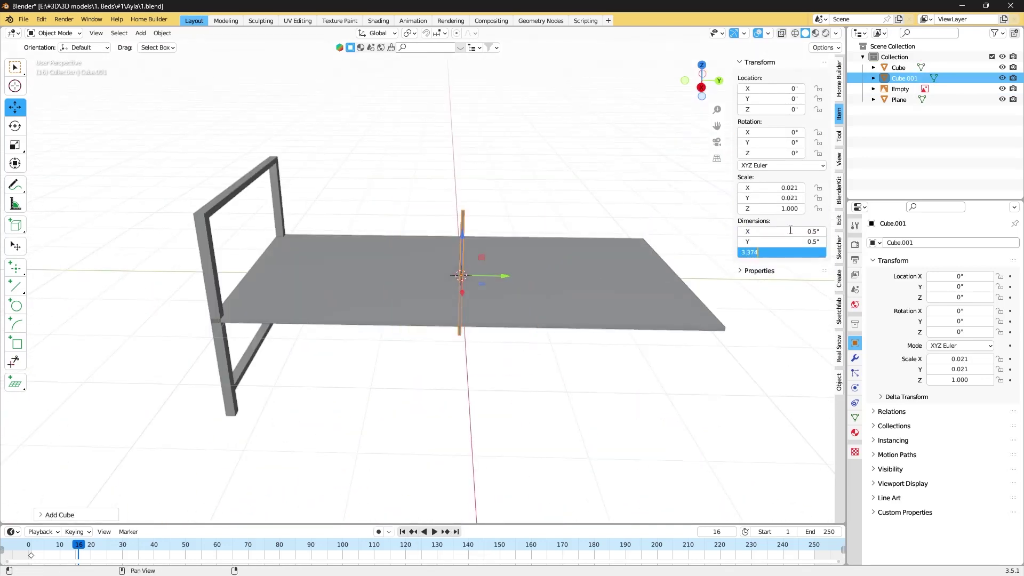
key("Return")
key("g")
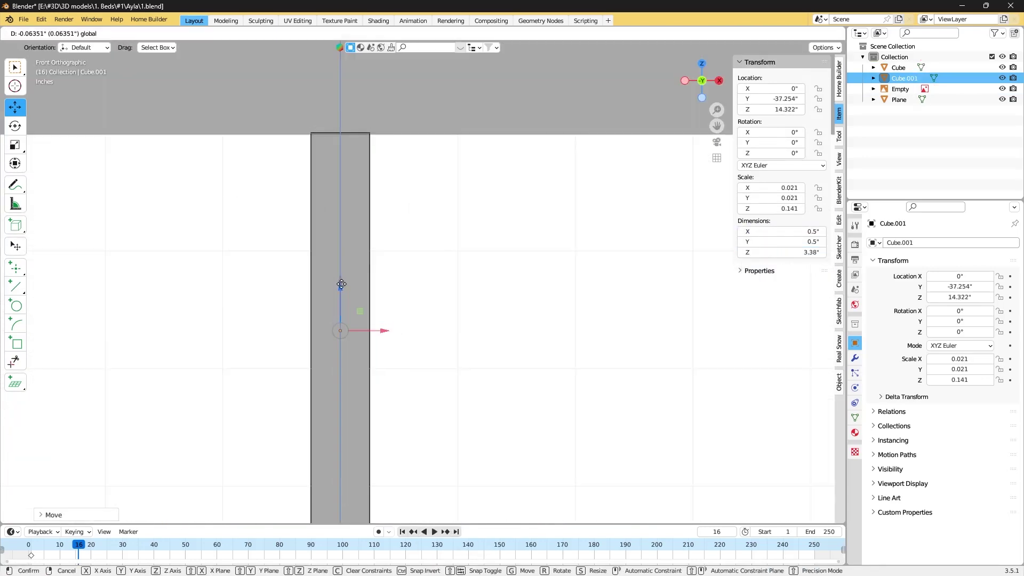
left_click(341, 284)
Duplicate the post to the right and measure the gap between the two posts.
scroll(393, 267, "down", 5)
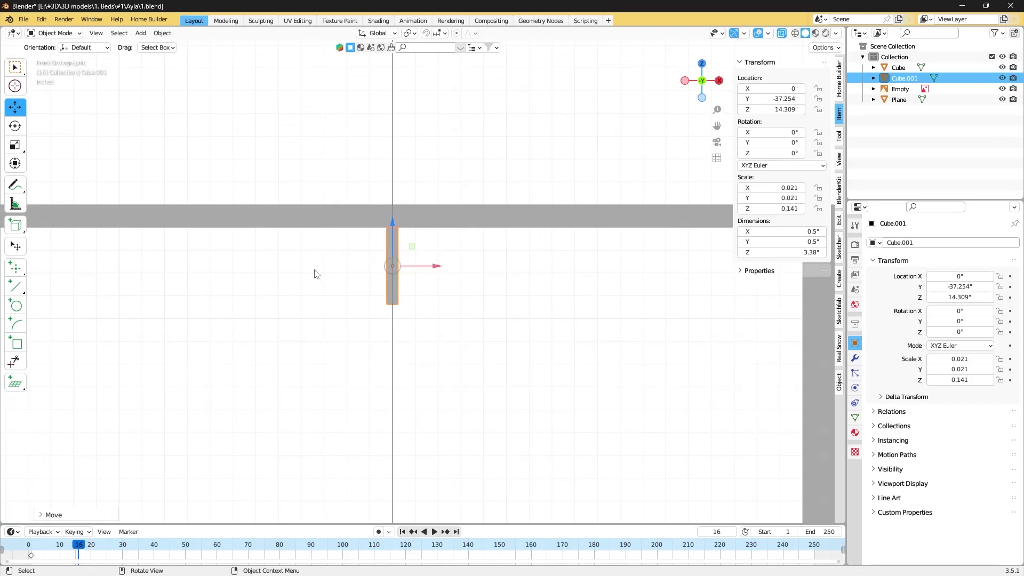
scroll(443, 273, "down", 4)
left_click(445, 275)
scroll(432, 281, "up", 3)
left_click(15, 204)
scroll(321, 267, "up", 3)
left_click_drag(229, 245, 513, 247)
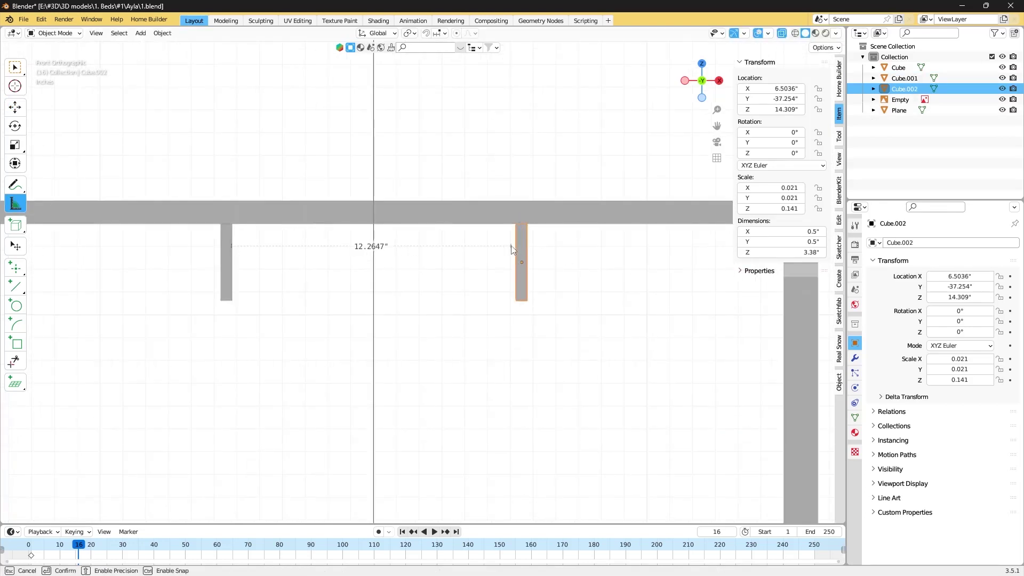
scroll(186, 274, "up", 2)
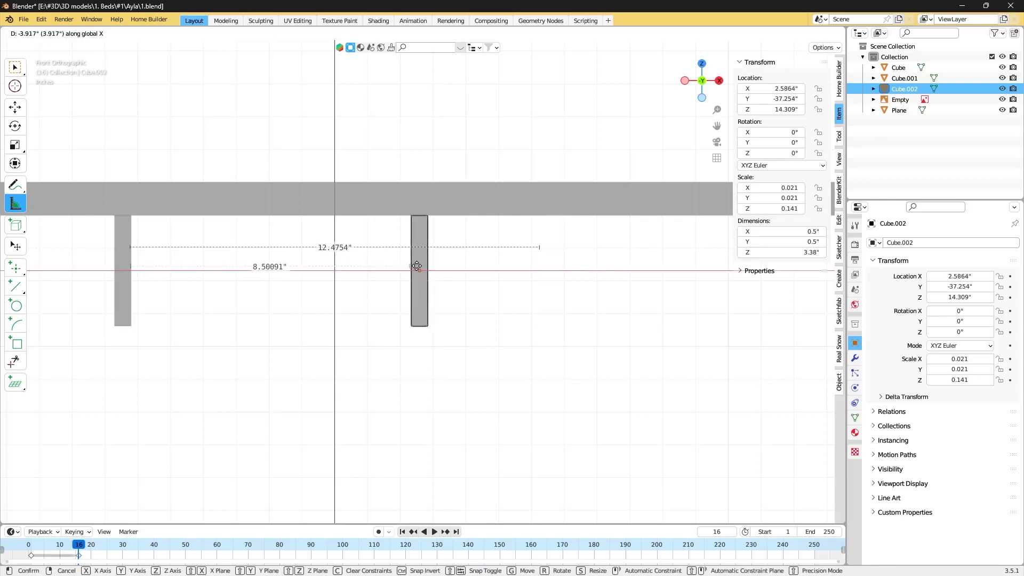
Shift the two posts so they sit evenly spaced beneath the rail.
left_click(166, 287)
scroll(357, 284, "down", 3)
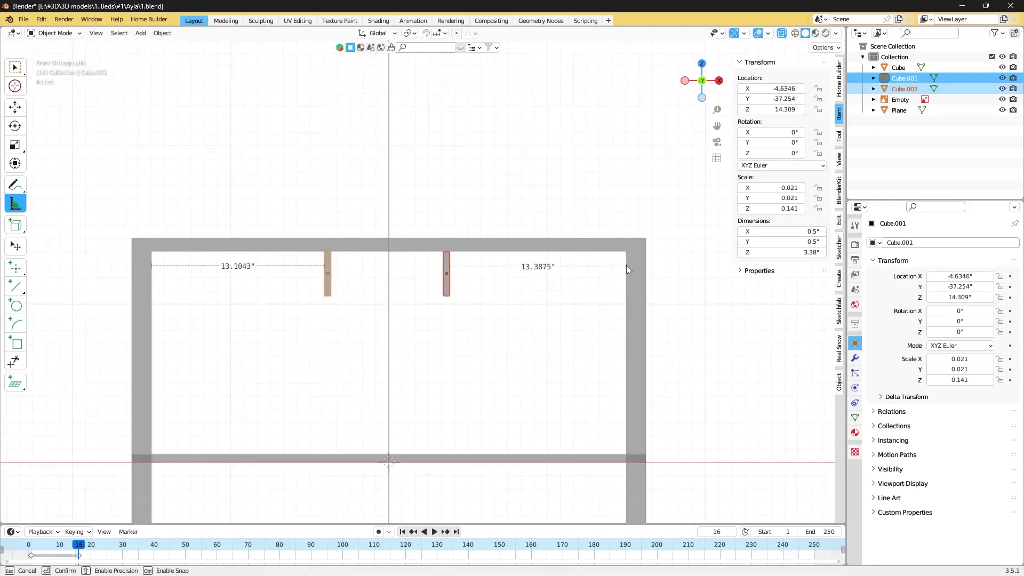
left_click(380, 287)
scroll(478, 350, "down", 3)
middle_click_drag(478, 350, 512, 326)
Add a new cube to the scene.
key("shift+a")
left_click(555, 339)
key("KP_1")
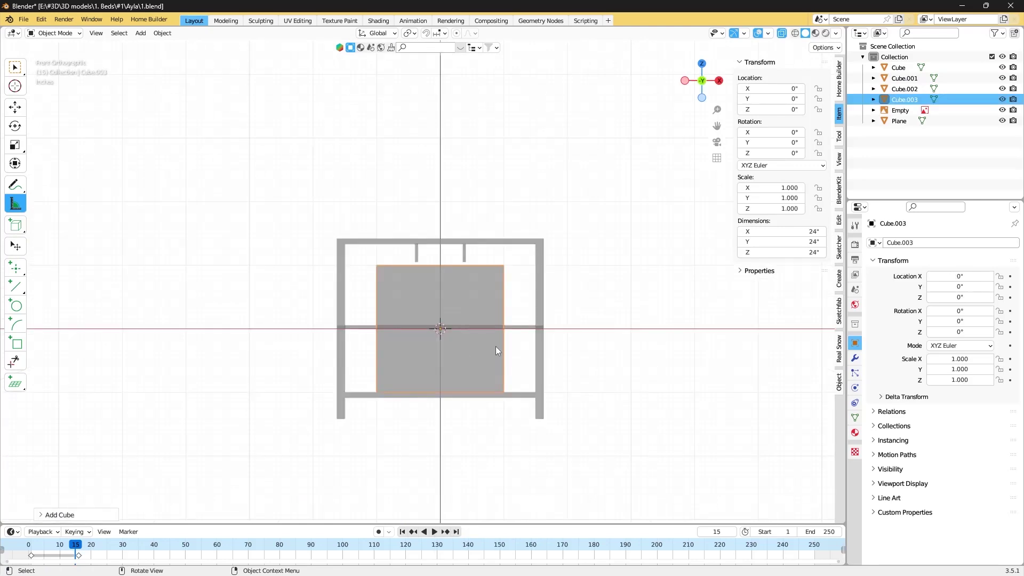
Give the new cube dimensions 26.5 × 0.75 × 9 inches and apply its scale.
double_click(784, 231)
type("26.5")
key("Tab")
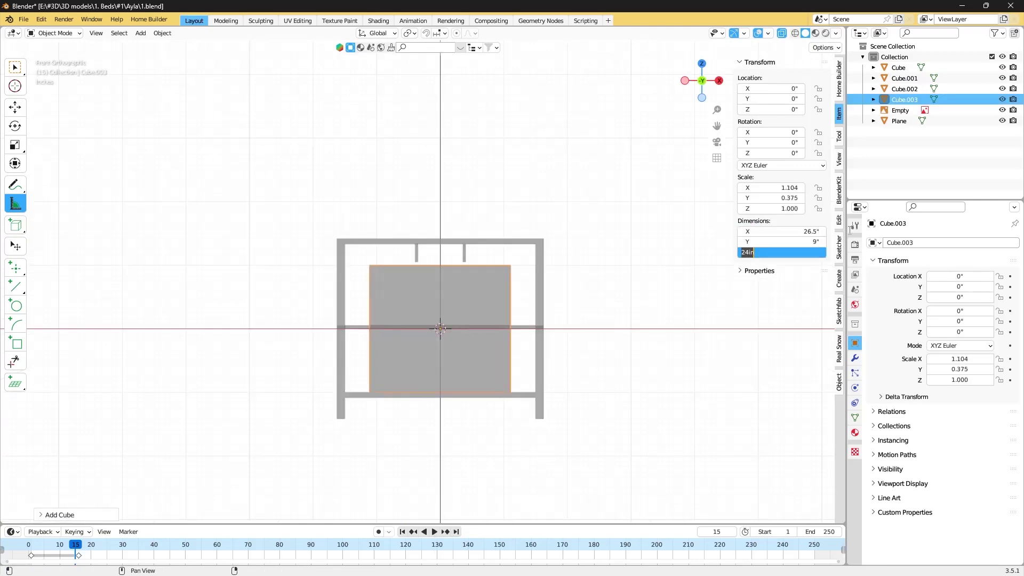
type("0.75")
key("Tab")
middle_click_drag(495, 347, 504, 290)
key("KP_1")
key("ctrl+a")
left_click(475, 281)
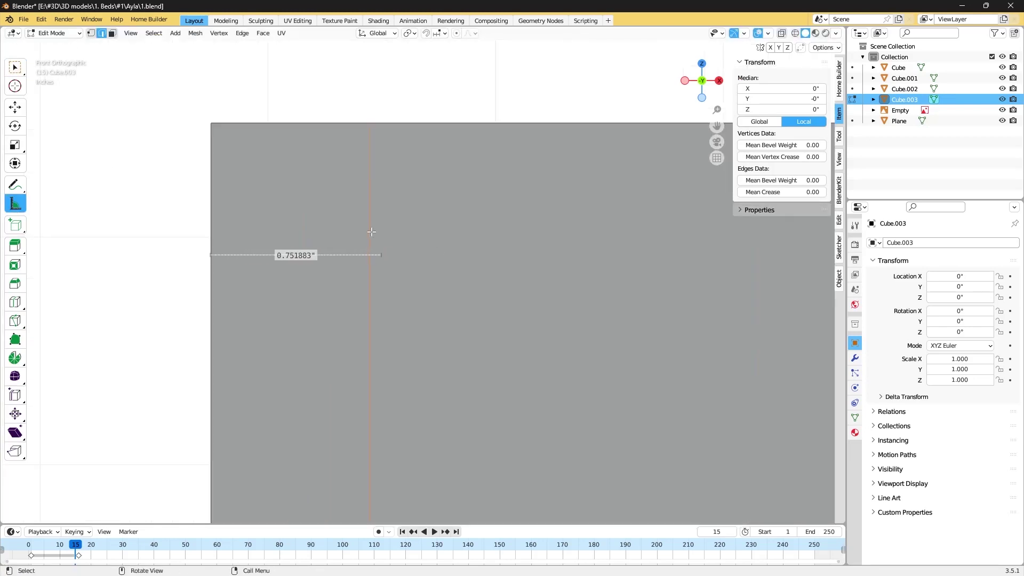
Loop-cut an inset into the panel and separate the inner faces as a cushion.
scroll(372, 231, "down", 3)
scroll(435, 275, "down", 2)
key("ctrl+r")
key("Escape")
scroll(191, 280, "up", 6)
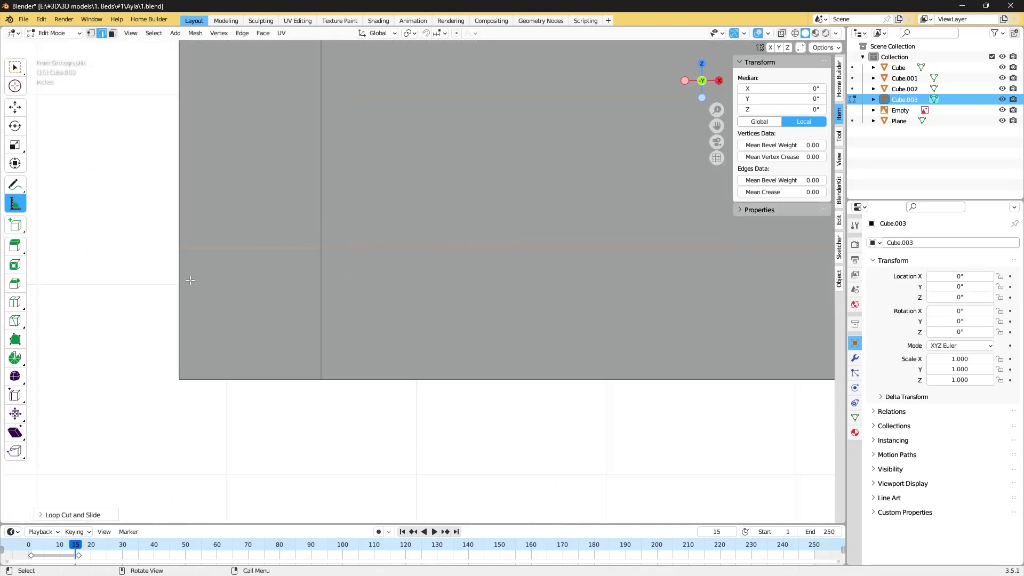
scroll(319, 246, "down", 5)
left_click(112, 33)
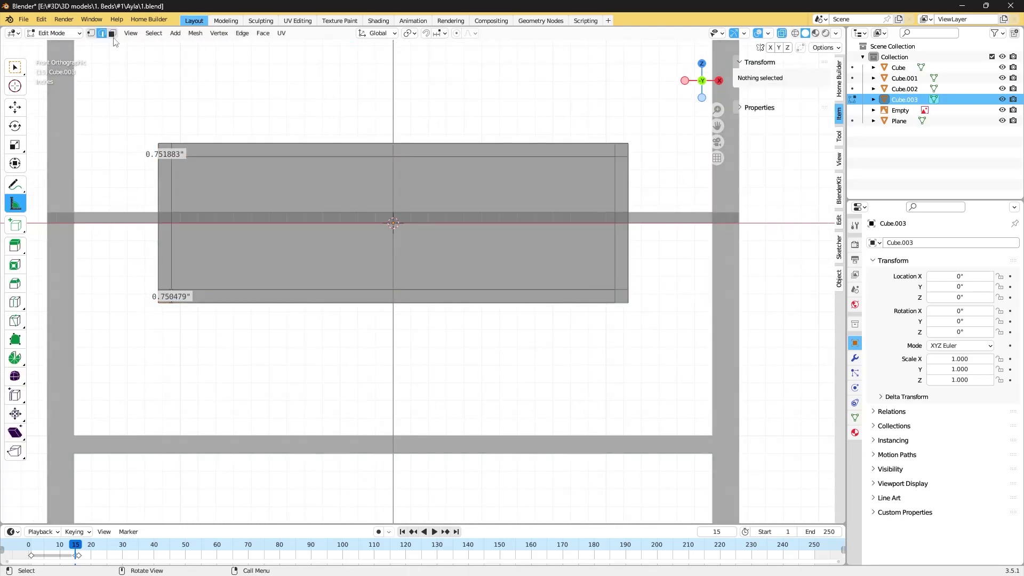
left_click(384, 217)
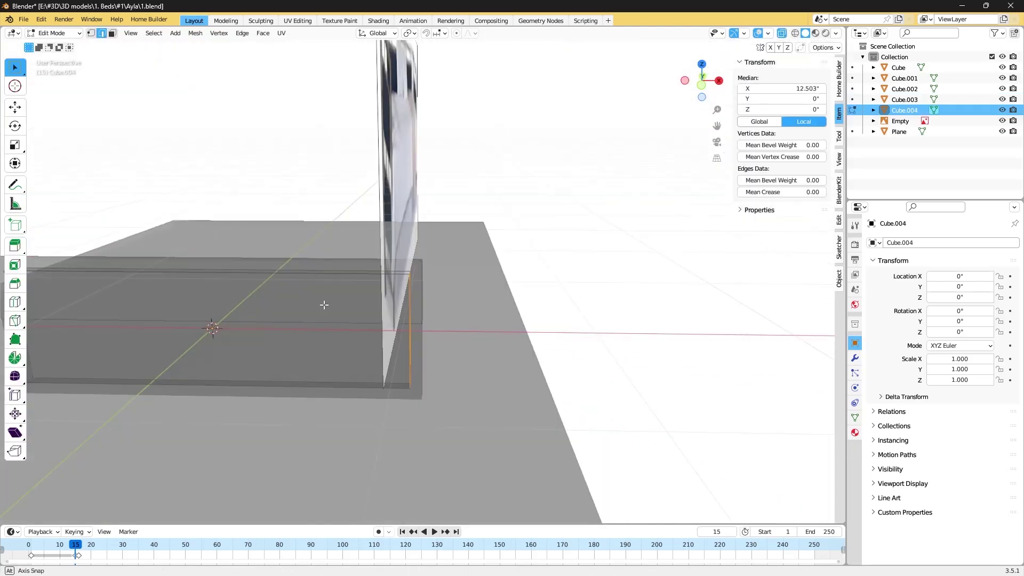
Add a Subdivision Surface modifier to round the cushion.
left_click(855, 358)
left_click(943, 243)
left_click(785, 427)
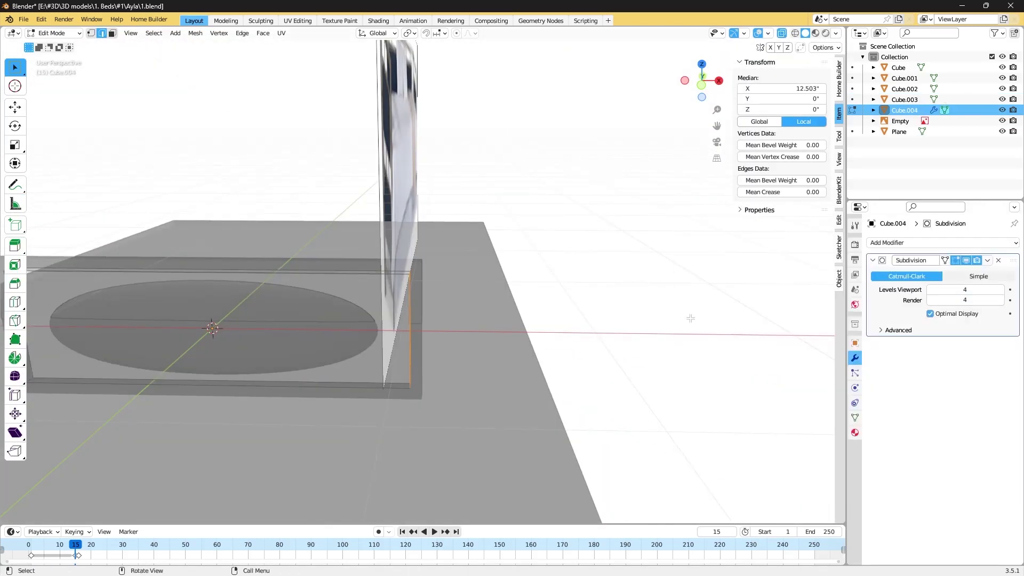
middle_click_drag(480, 288, 507, 287)
Scale the cushion edges along X and add another loop cut to the cushion.
key("s")
key("x")
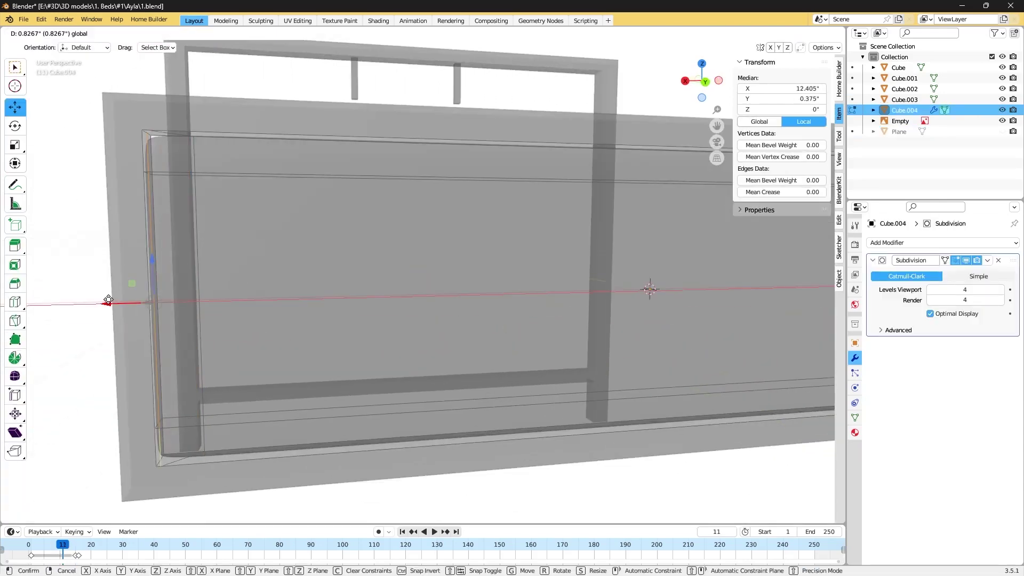
left_click(109, 300)
middle_click_drag(109, 300, 137, 256)
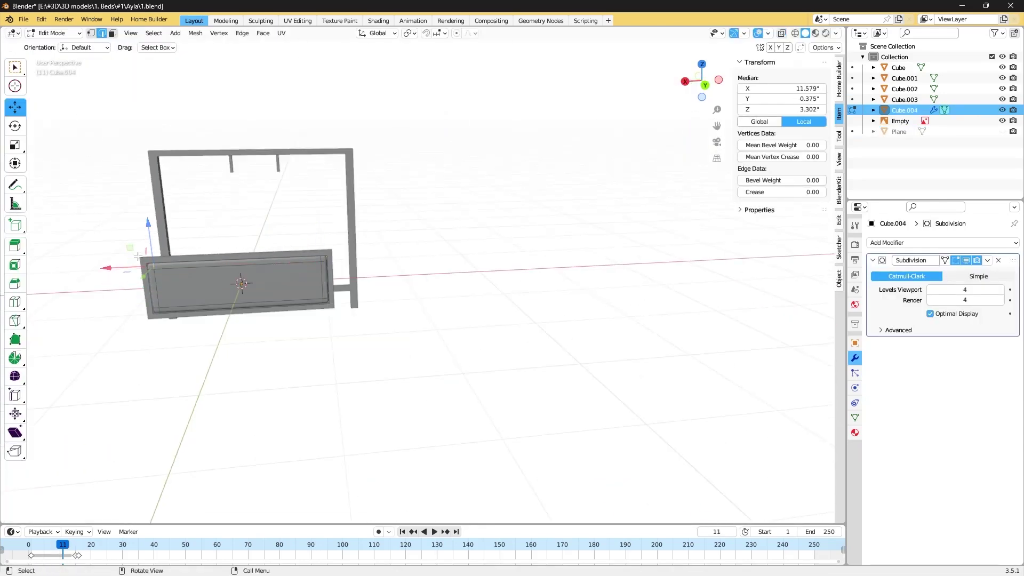
key("ctrl+r")
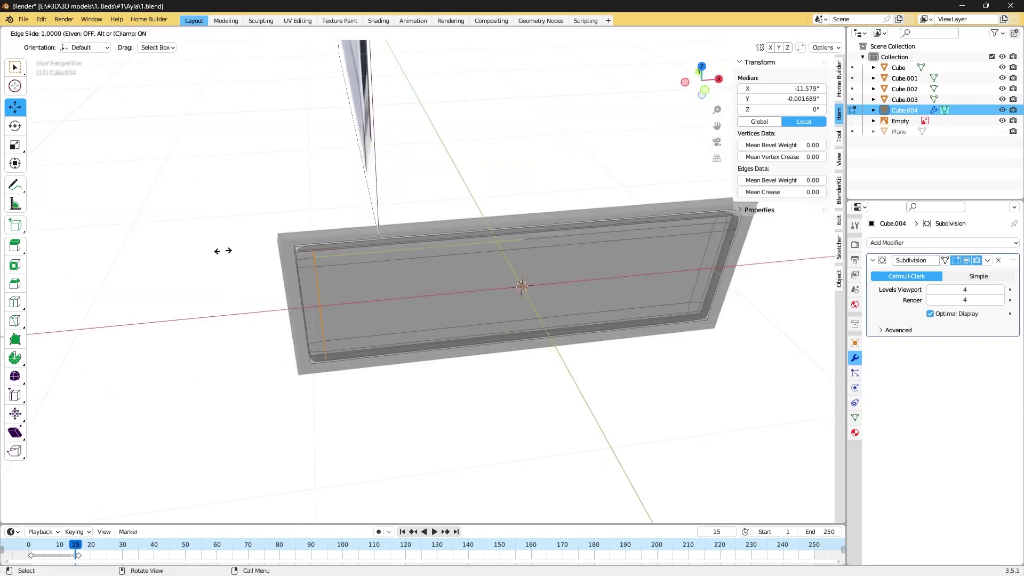
left_click(316, 252)
middle_click_drag(315, 251, 297, 194)
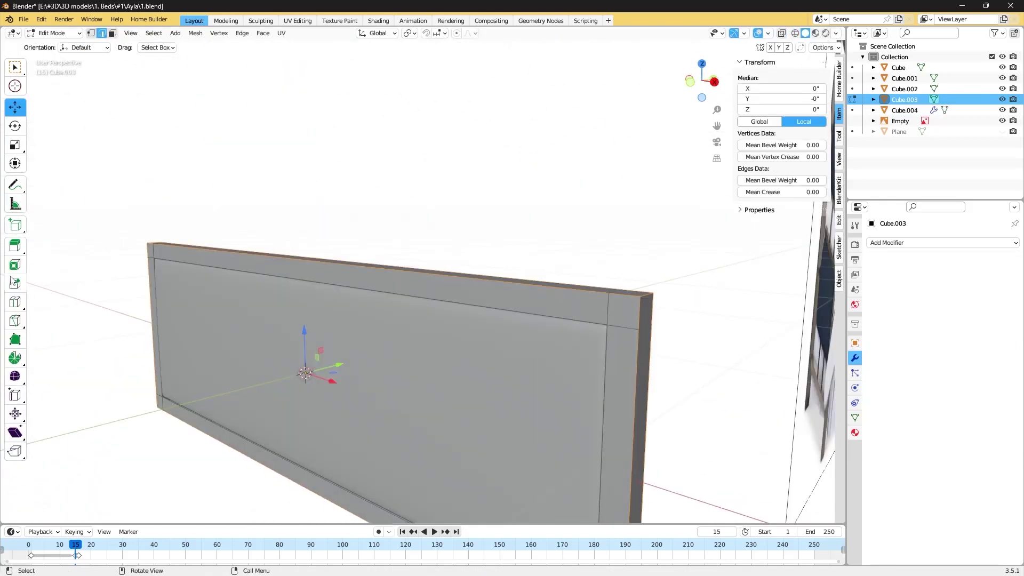
Bevel the panel's selected edges and check the result from the front view.
left_click(15, 284)
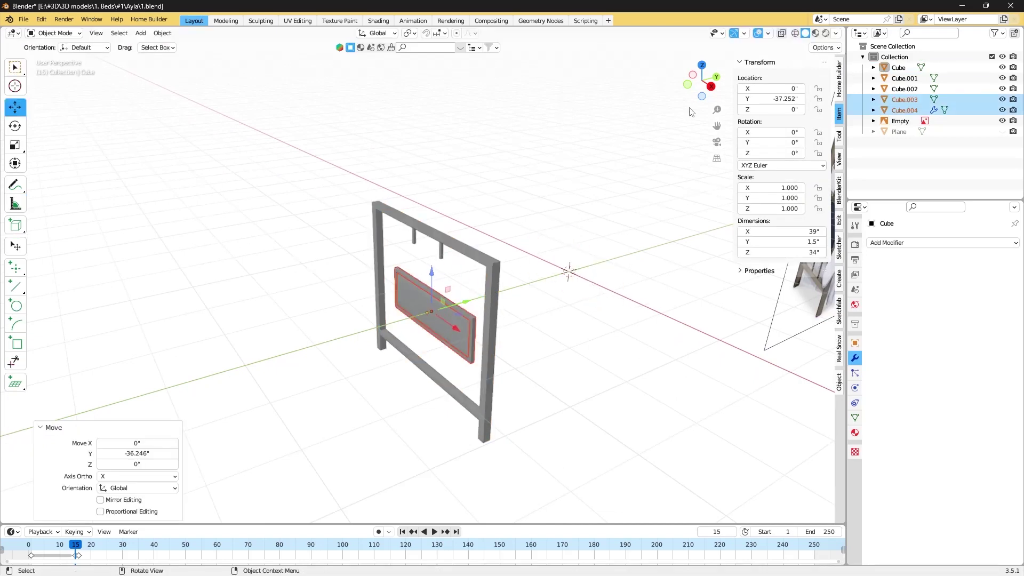
key("KP_1")
scroll(414, 130, "up", 5)
scroll(610, 229, "up", 3)
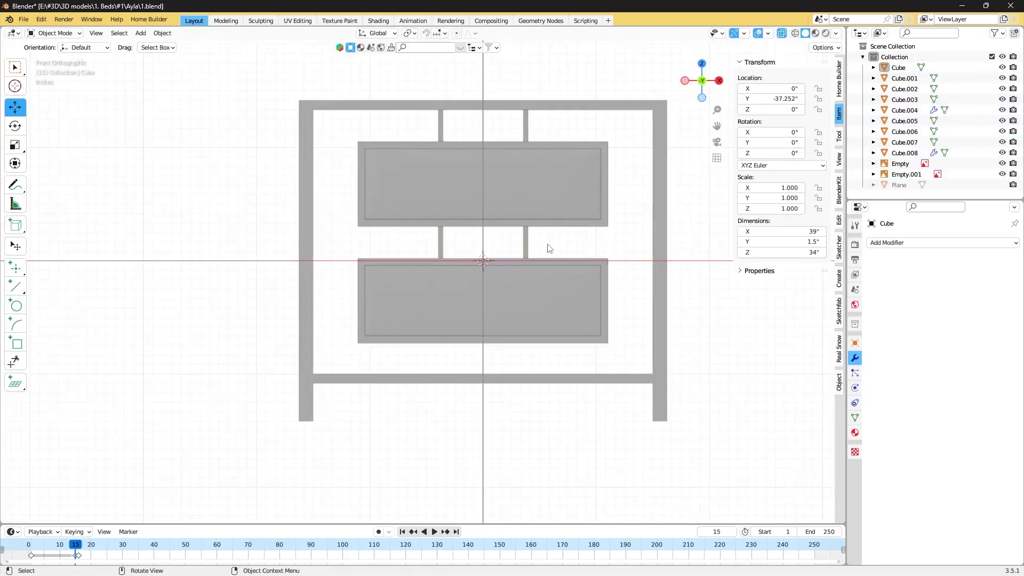
scroll(482, 288, "up", 3)
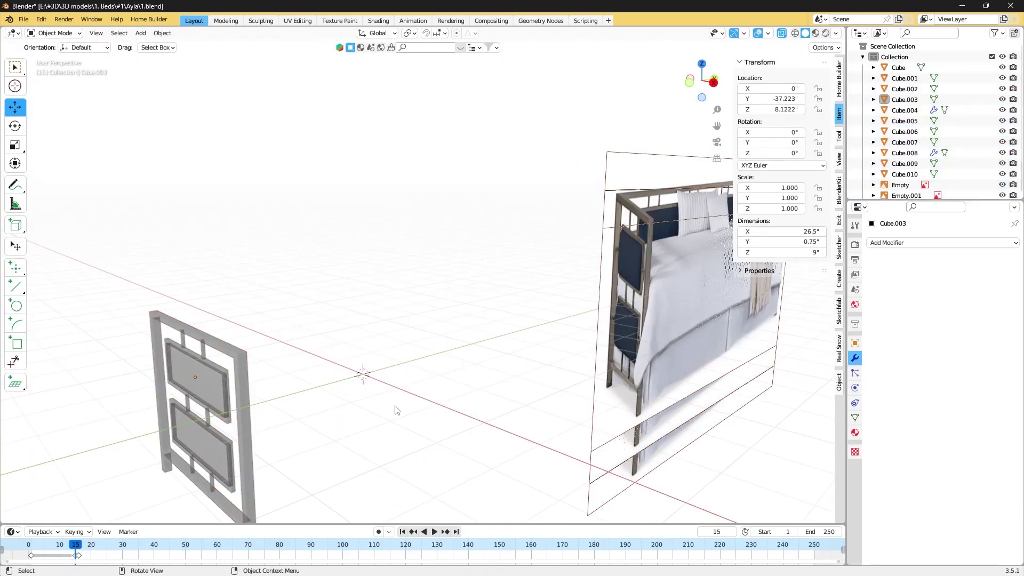
Add a 5 × 0.5 × 0.5 inch connector bar between the panel and side post.
left_click(387, 354)
left_click(799, 232)
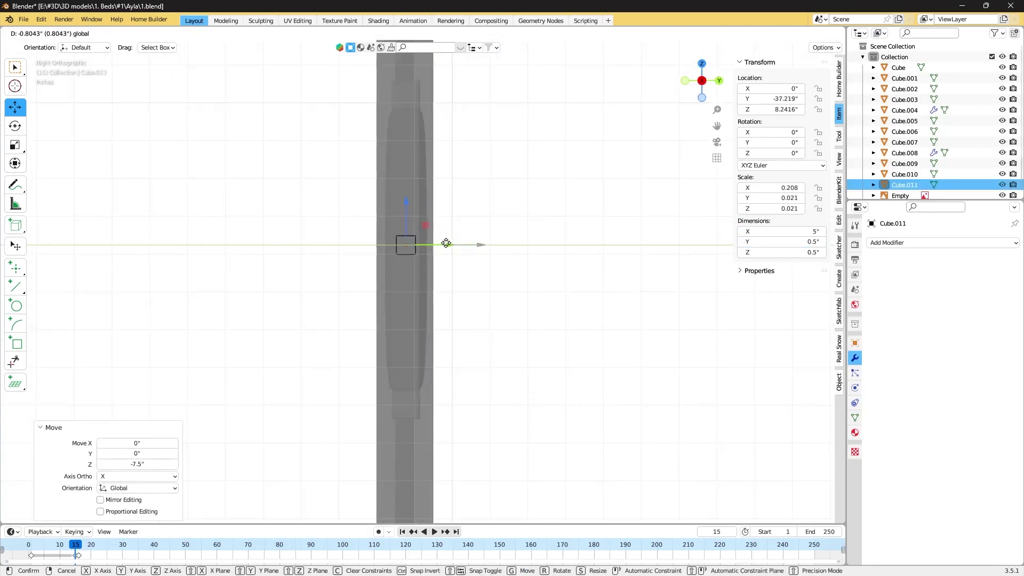
left_click(446, 255)
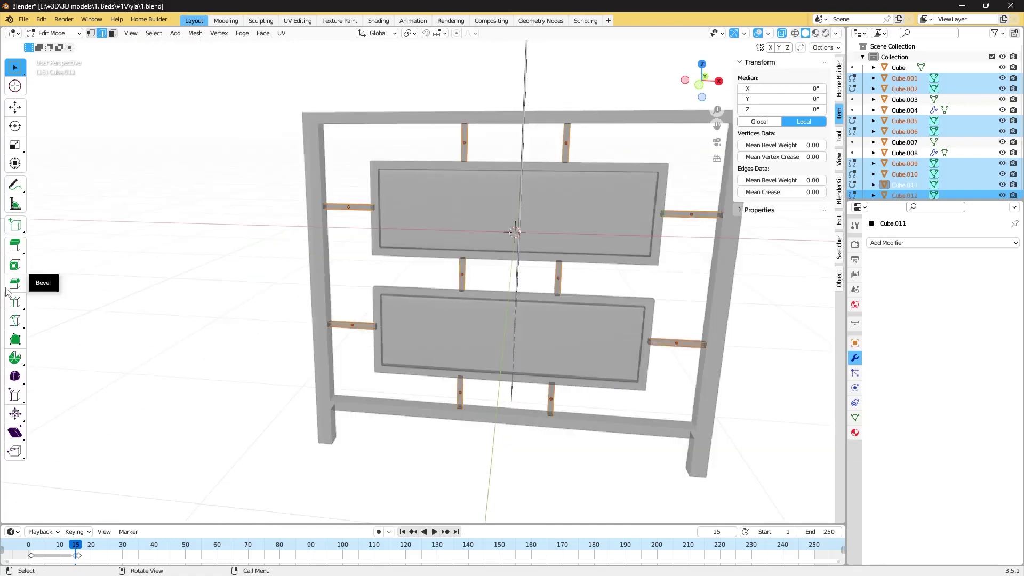
Bevel the top rail's edges with the Bevel tool.
left_click(8, 291)
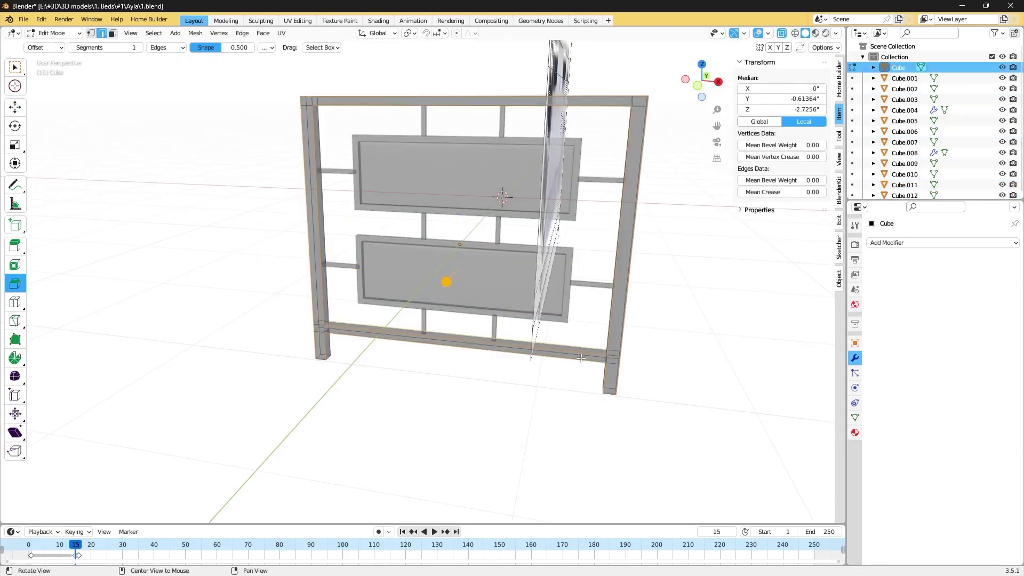
middle_click_drag(626, 127, 480, 373)
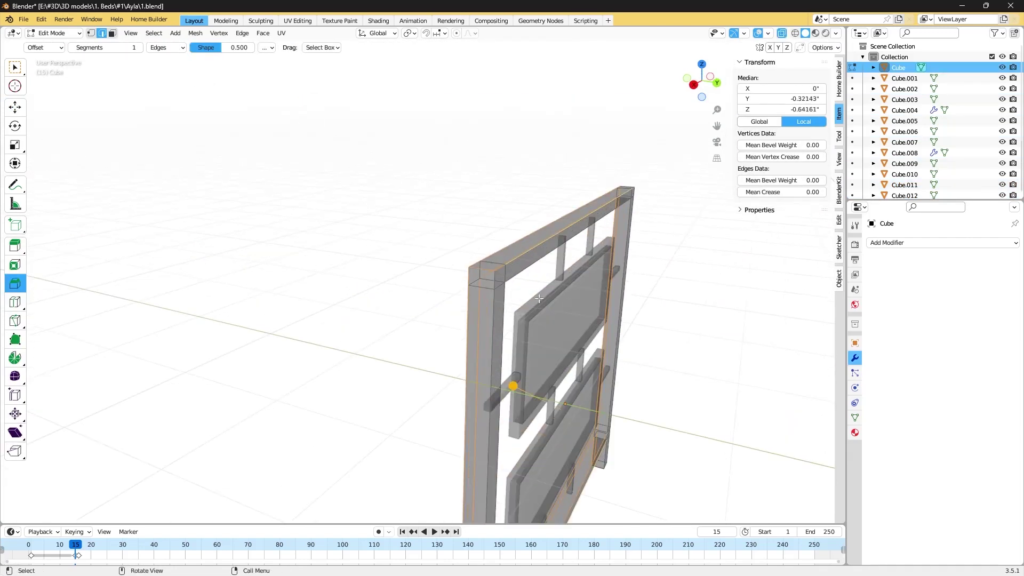
left_click(480, 374)
scroll(471, 432, "up", 5)
scroll(472, 432, "down", 5)
middle_click_drag(472, 432, 374, 320)
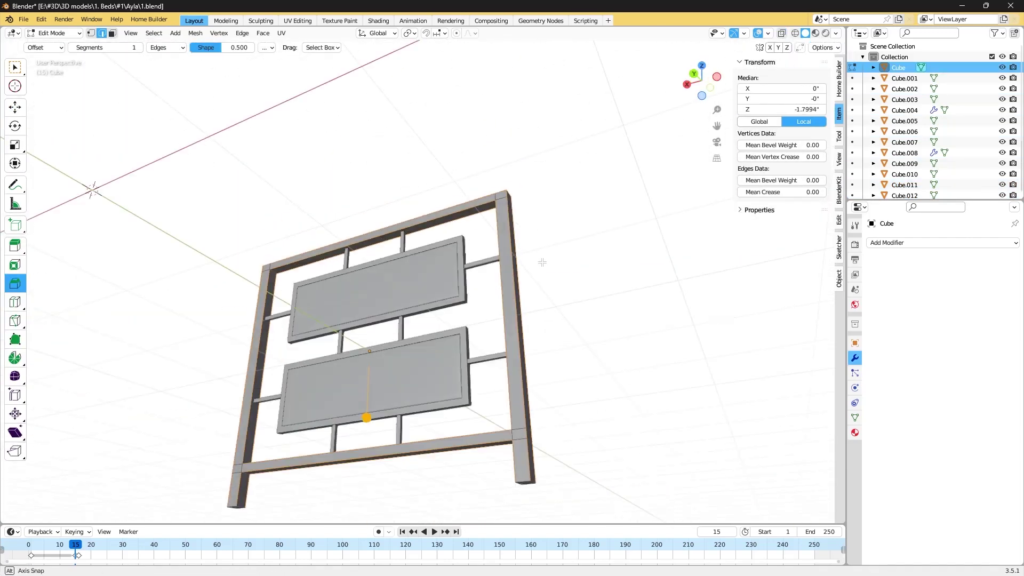
key("ctrl+b")
Finish the rail bevel, slide frame parts along the bed, and raise the slats and panel.
left_click(152, 339)
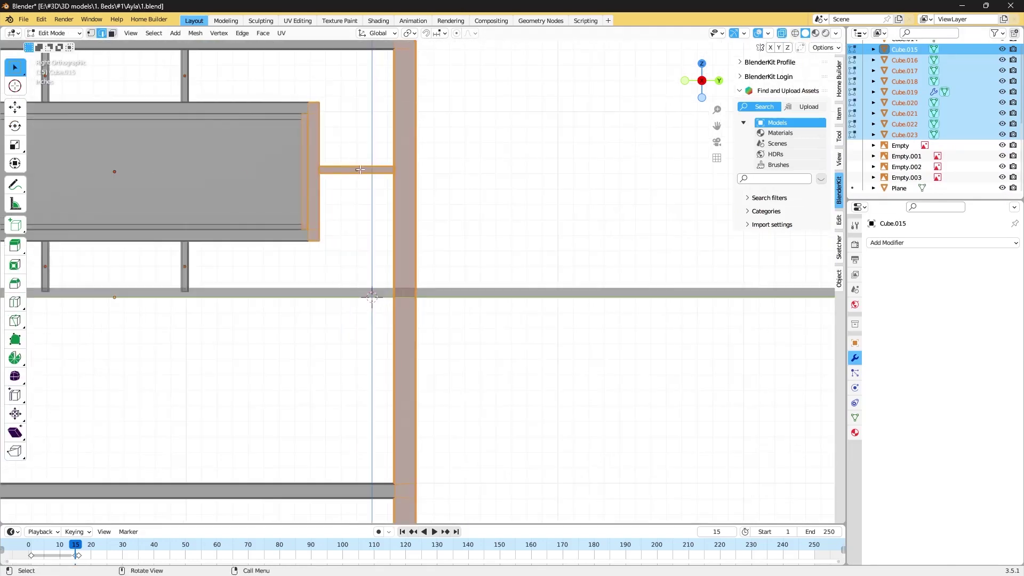
scroll(180, 156, "up", 3)
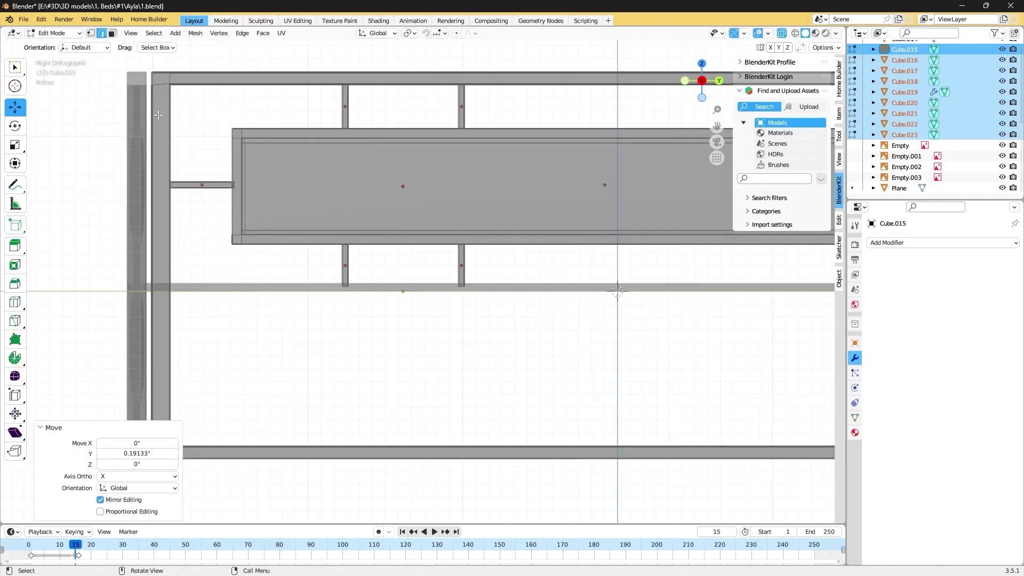
left_click_drag(254, 167, 229, 167)
scroll(160, 87, "down", 4)
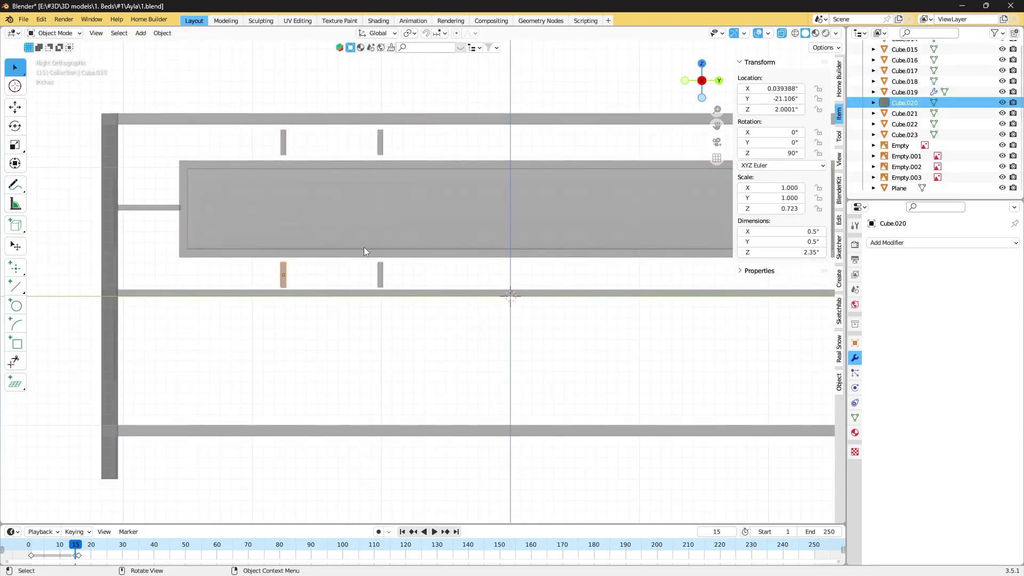
scroll(364, 247, "up", 3)
scroll(288, 259, "down", 3)
left_click_drag(293, 178, 556, 168)
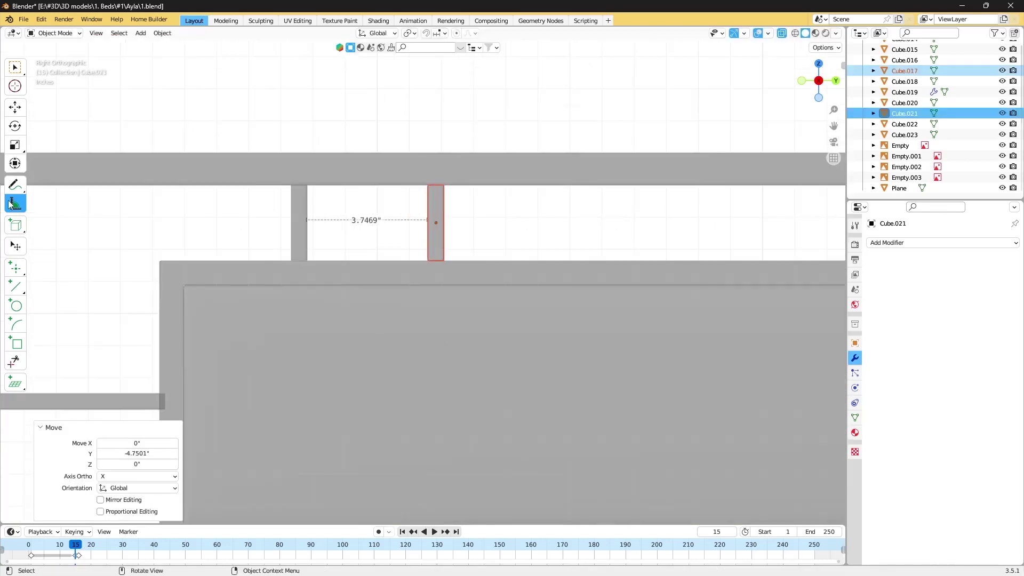
Measure the slat gaps, raise the lower rail slightly, and align the corner post vertices.
left_click_drag(865, 223, 862, 223)
scroll(317, 238, "down", 5)
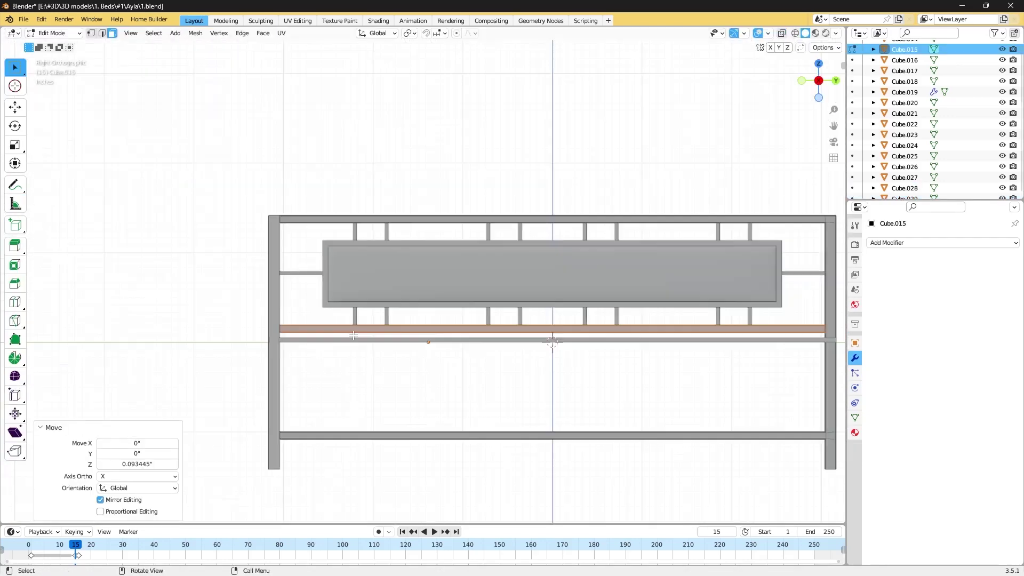
middle_click_drag(517, 217, 373, 267)
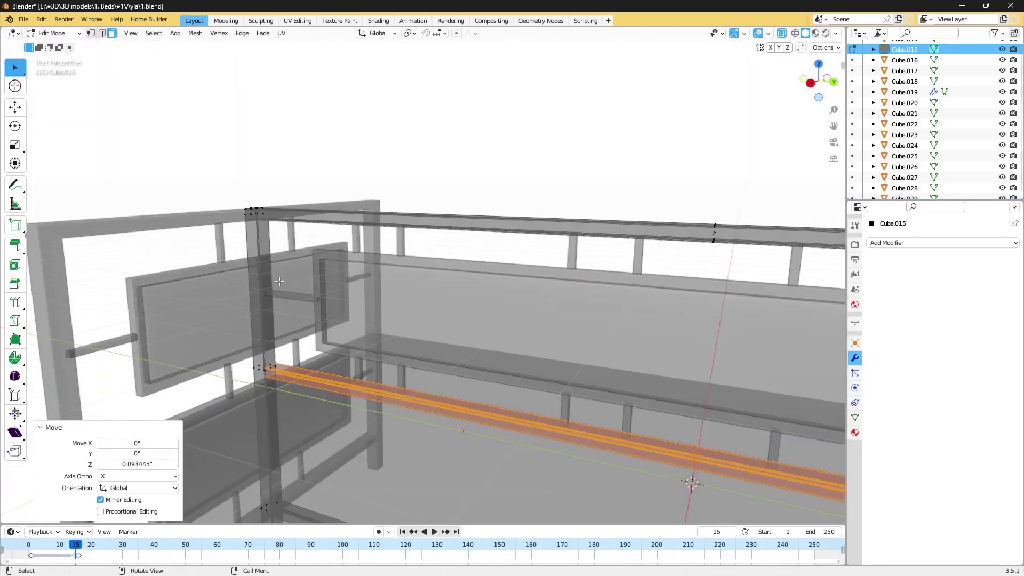
left_click_drag(267, 228, 187, 308)
mouse_move(187, 308)
middle_mouse_down()
mouse_move(615, 227)
mouse_move(535, 358)
middle_mouse_up()
scroll(615, 226, "down", 3)
scroll(614, 227, "up", 4)
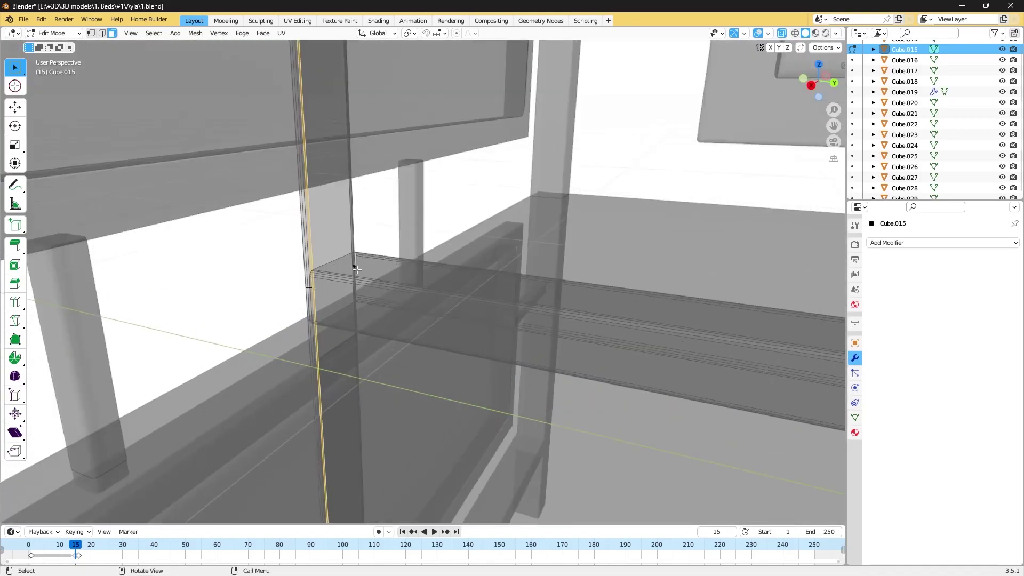
key("Tab")
scroll(534, 358, "down", 5)
key("KP_1")
Move the whole frame to a new position.
key("a")
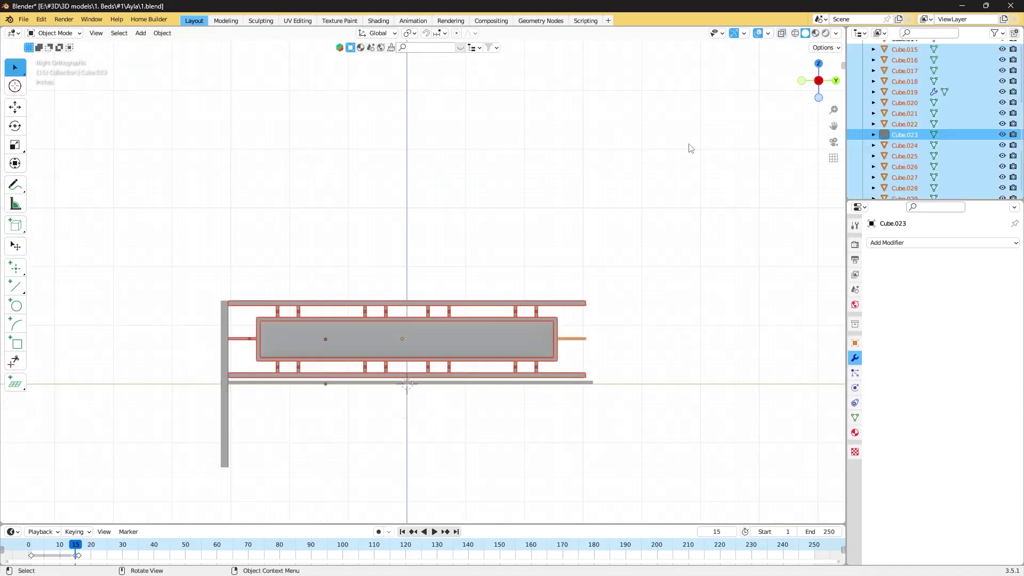
key("g")
left_click(252, 286)
middle_click_drag(251, 286, 415, 300)
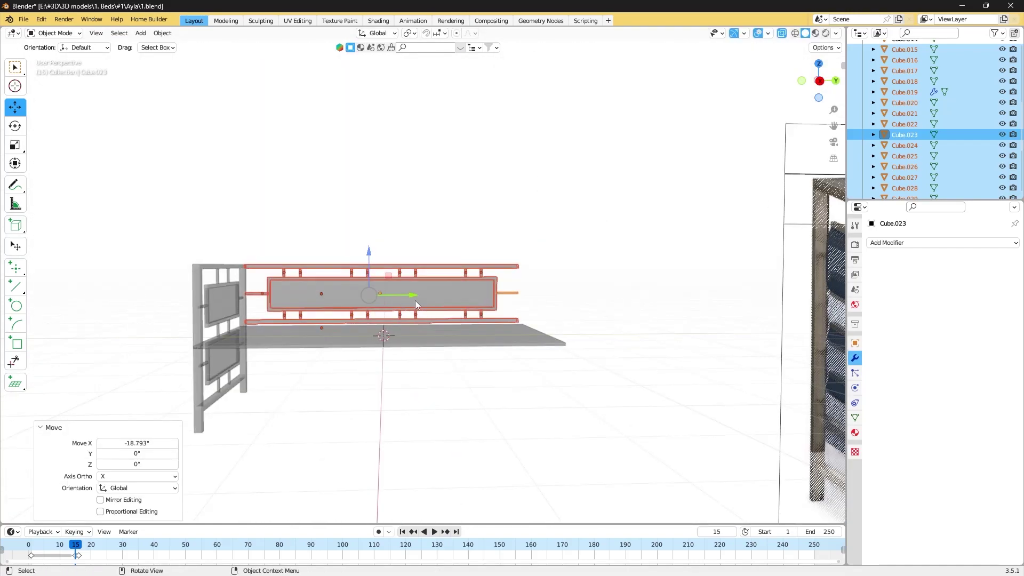
Duplicate the headboard along Y to the far end of the bed.
left_click(184, 330)
key("shift+d")
key("y")
key("KP_3")
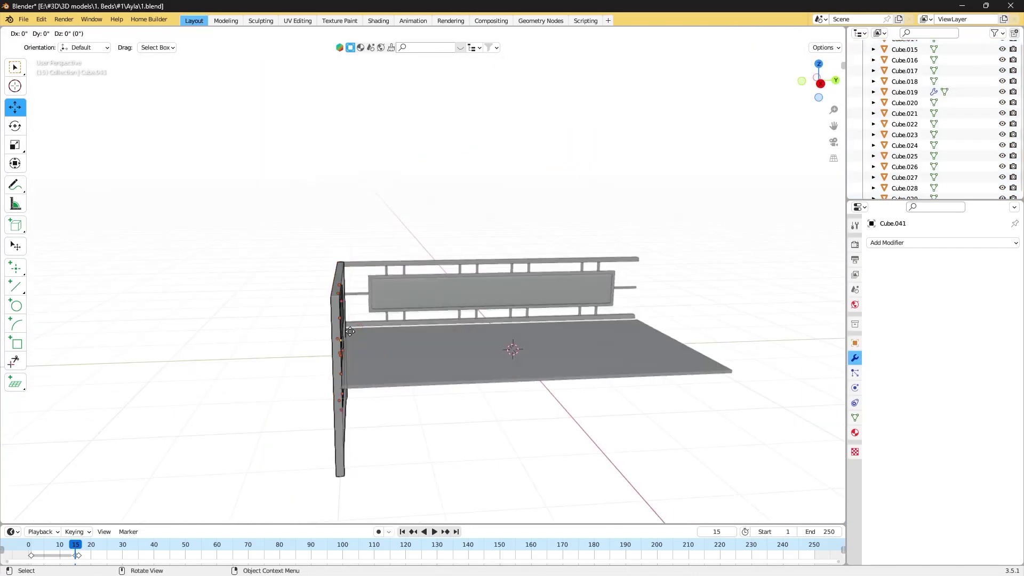
left_click(660, 319)
scroll(661, 319, "up", 5)
key("g")
key("y")
scroll(657, 319, "down", 5)
mouse_move(657, 319)
middle_mouse_down()
mouse_move(352, 298)
mouse_move(491, 230)
middle_mouse_up()
Delete the seat plane.
key("Delete")
scroll(352, 298, "down", 3)
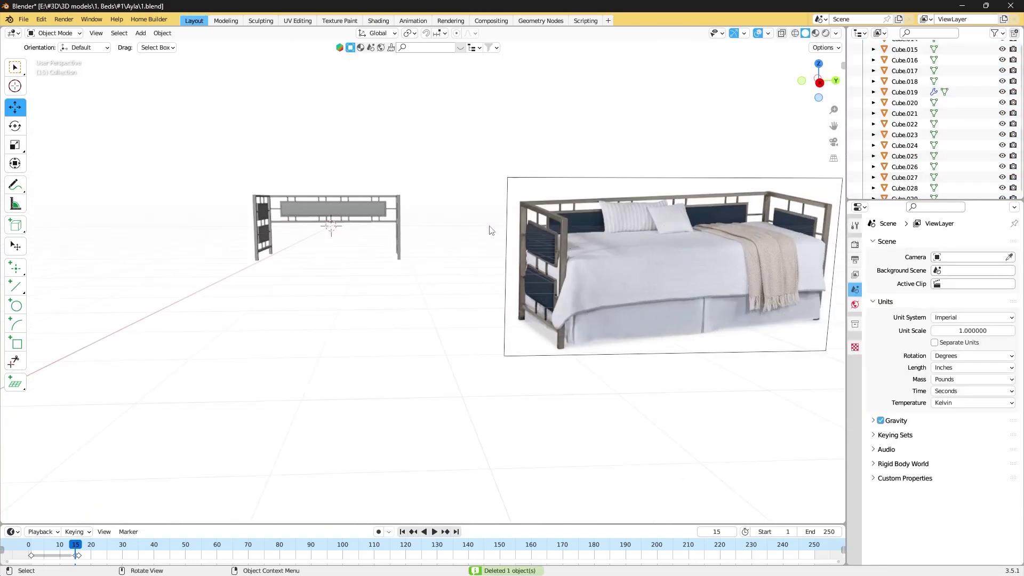
scroll(491, 230, "up", 5)
scroll(491, 230, "down", 4)
key("a")
scroll(517, 270, "up", 3)
Join the velvet panels into one object named Fabric and add a new cube.
left_click(518, 271)
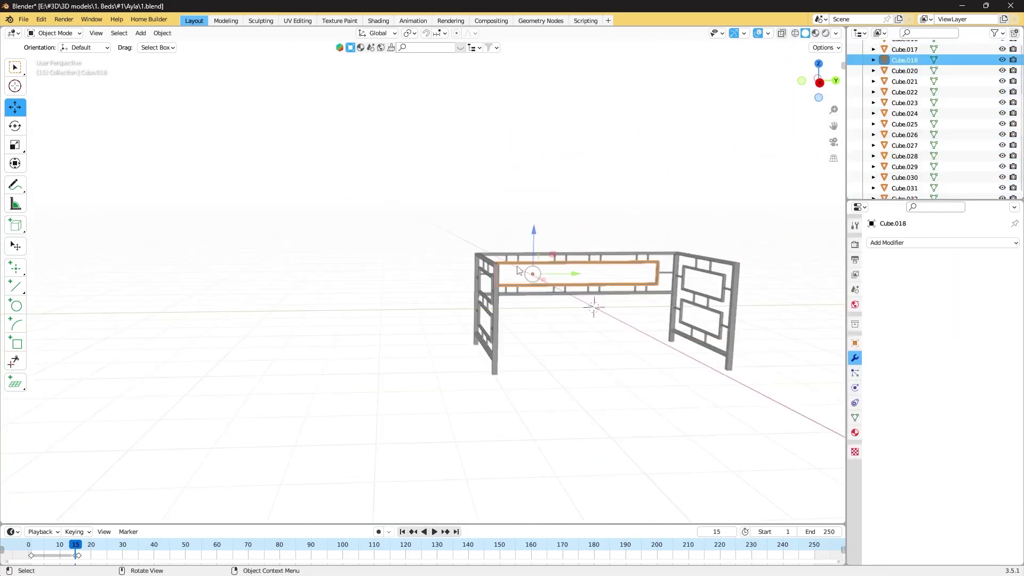
key("a")
key("ctrl+j")
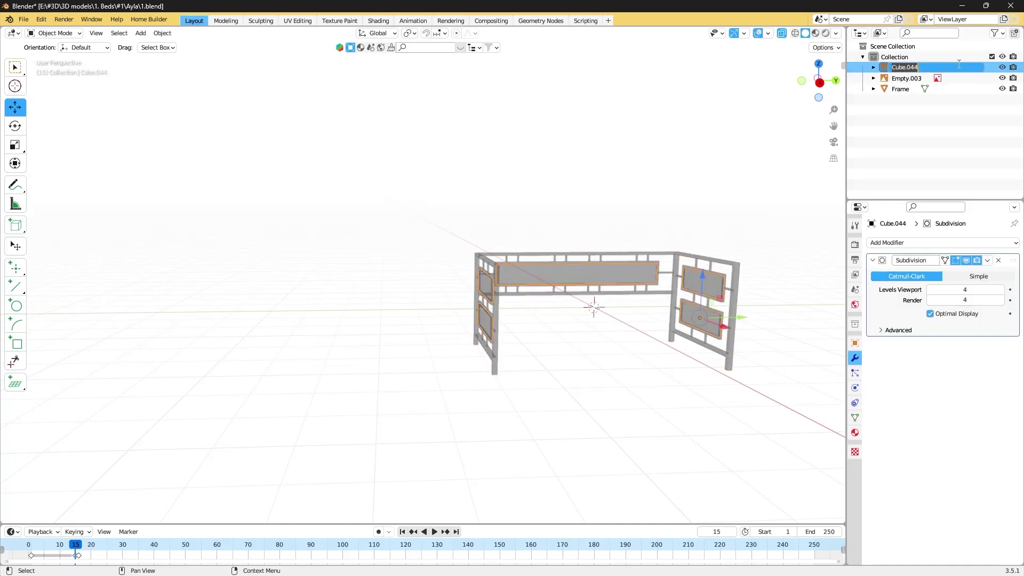
type("Fabric")
key("Return")
middle_click_drag(720, 218, 478, 247)
scroll(478, 248, "down", 2)
key("shift+a")
left_click(579, 259)
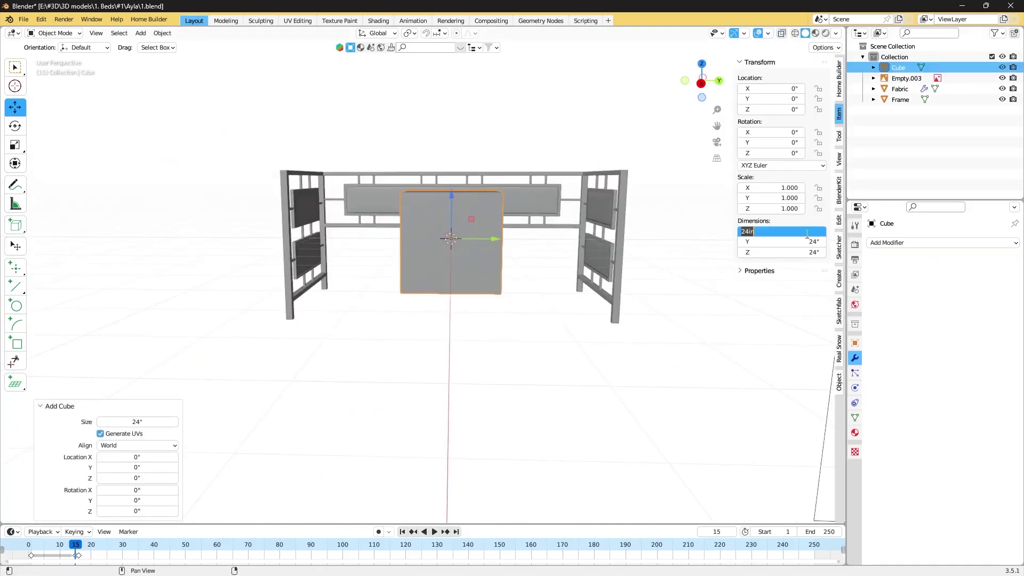
Flatten the cube to a 6-inch-tall slab and set its length dimension.
type("6")
key("Return")
middle_click_drag(587, 298, 547, 338)
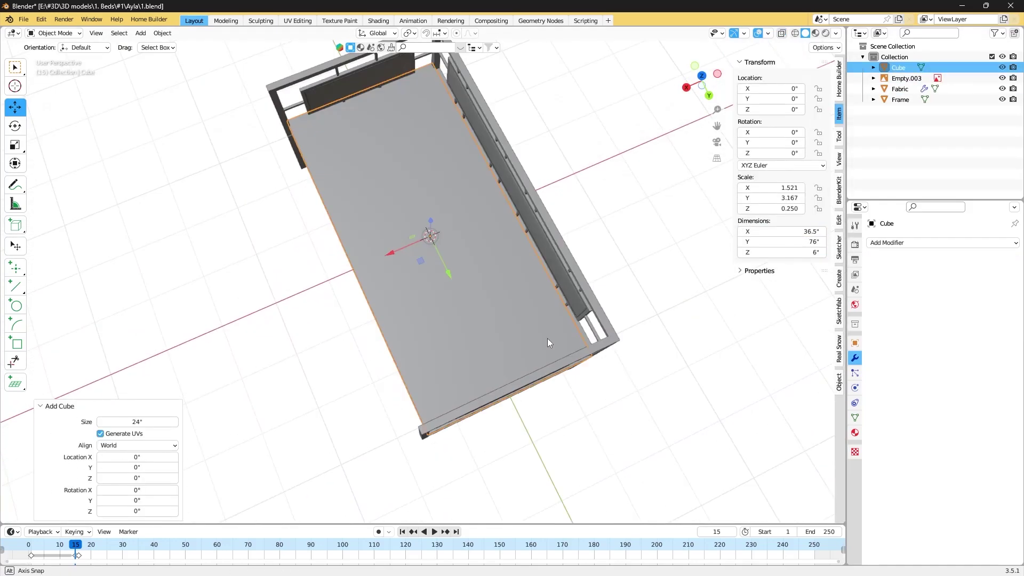
double_click(811, 242)
type("7")
key("Return")
middle_click_drag(811, 236, 598, 227)
Adjust the frame's footboard end and center the frame over the slab.
left_click(597, 227)
key("KP_3")
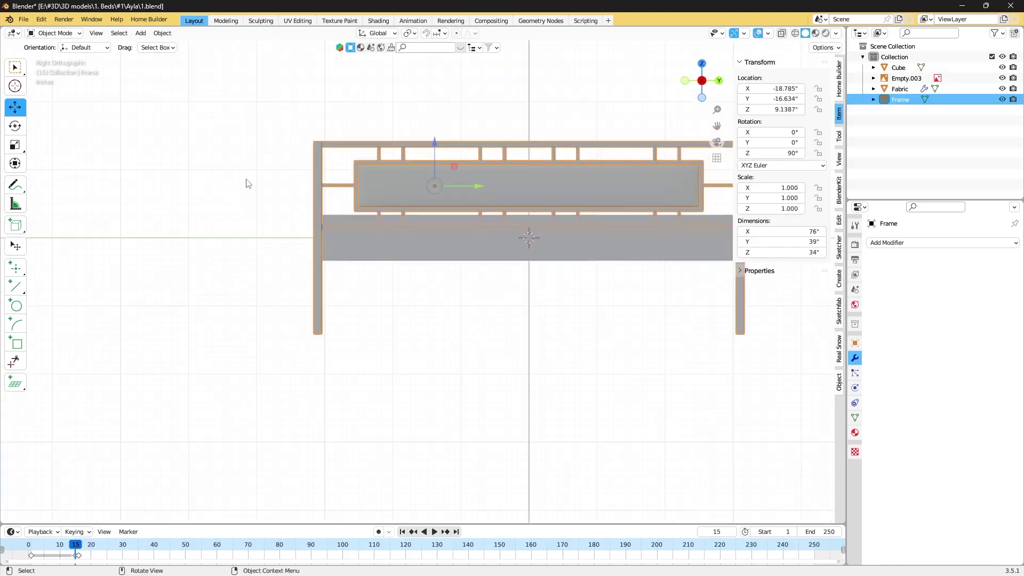
key("Tab")
left_click_drag(610, 326, 415, 127)
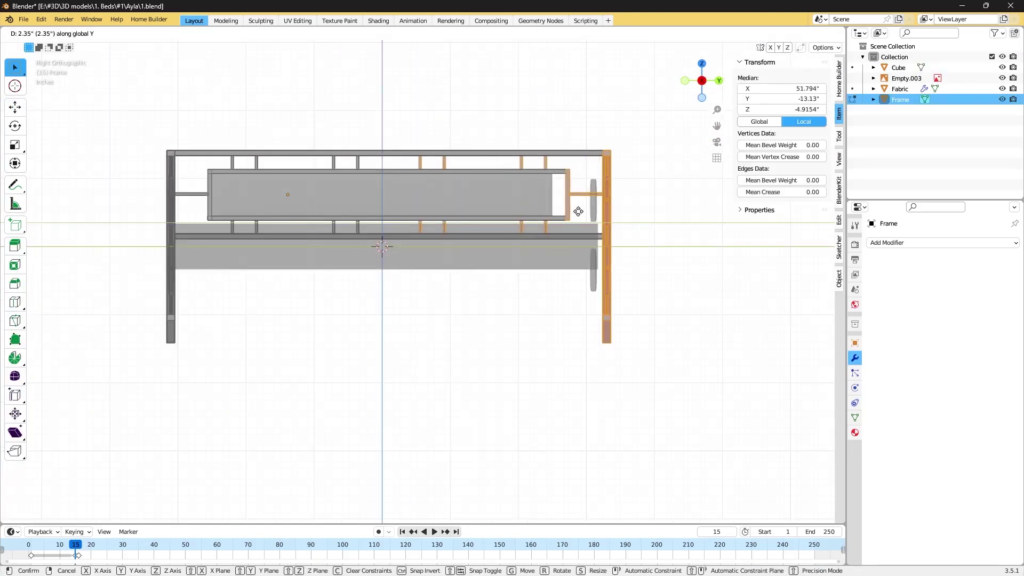
key("alt+q")
key("Tab")
left_click_drag(426, 246, 435, 245)
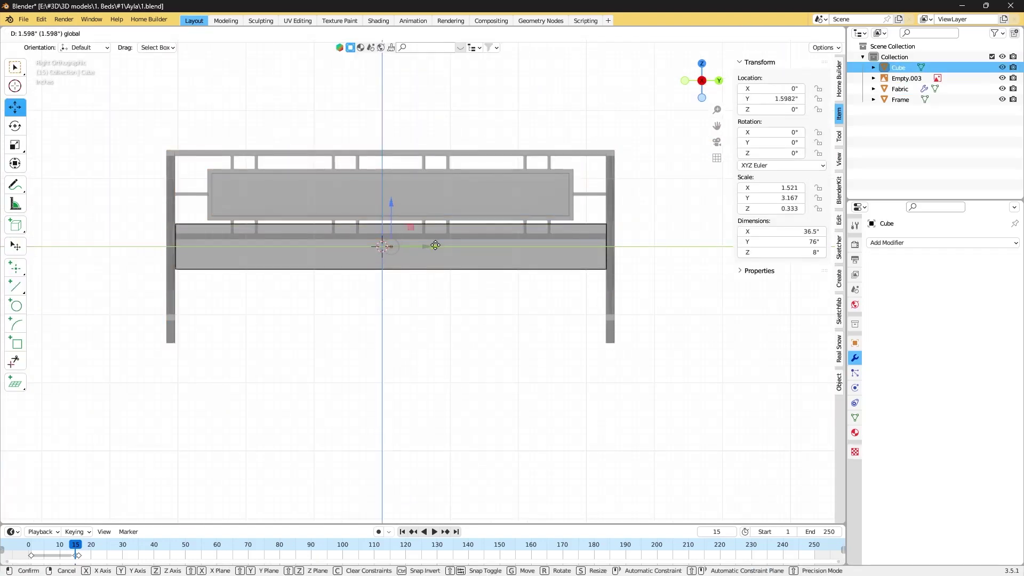
left_click(574, 275)
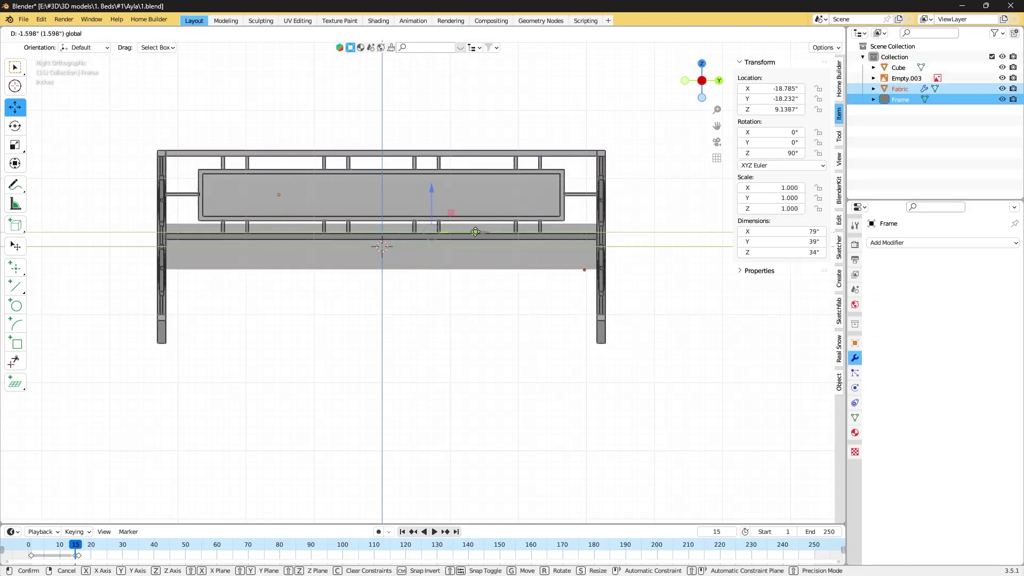
middle_click_drag(574, 275, 503, 238)
Duplicate the slab and stack the copy on top along Z.
key("KP_3")
key("g")
key("z")
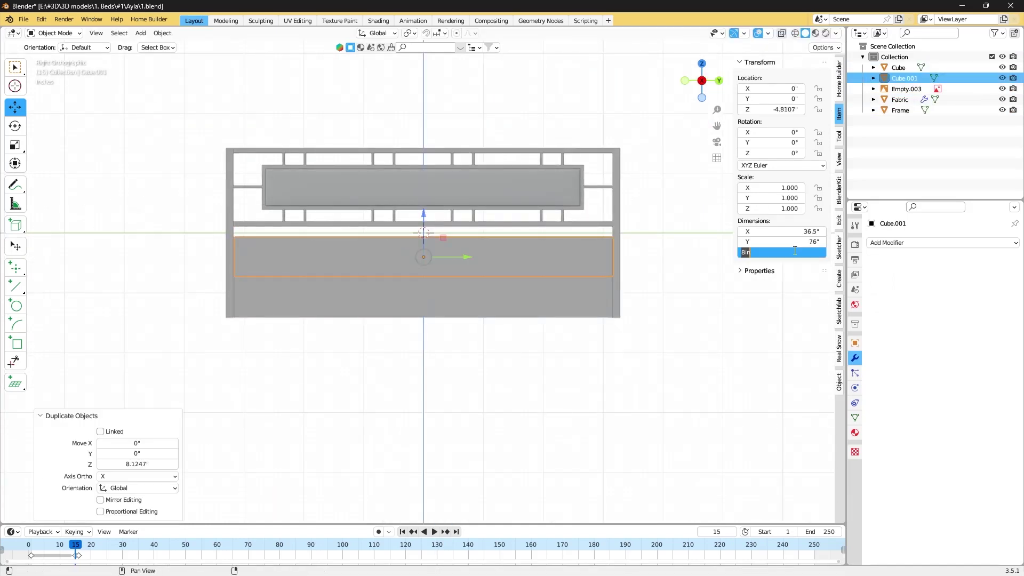
key("Escape")
Round the slab's edges with a Bevel modifier (1 inch, 5 segments).
left_click(941, 243)
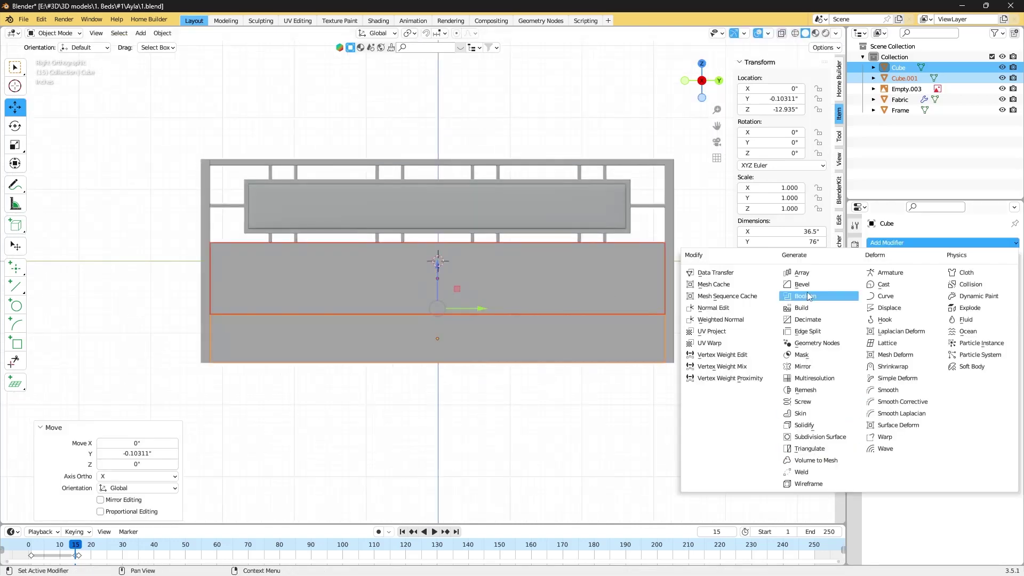
left_click(788, 290)
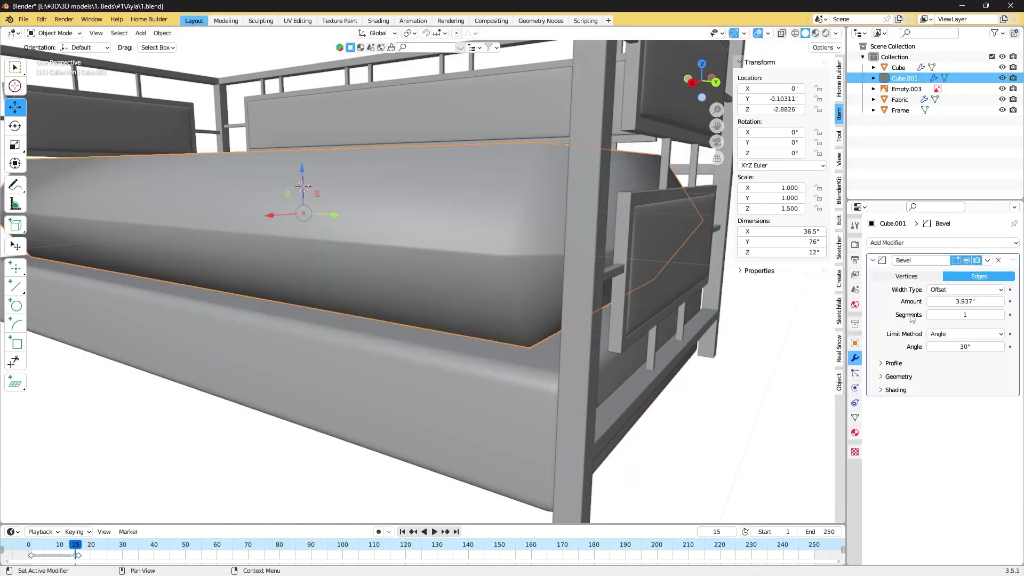
mouse_move(667, 373)
middle_mouse_down()
mouse_move(712, 365)
mouse_move(621, 303)
middle_mouse_up()
left_click(621, 303)
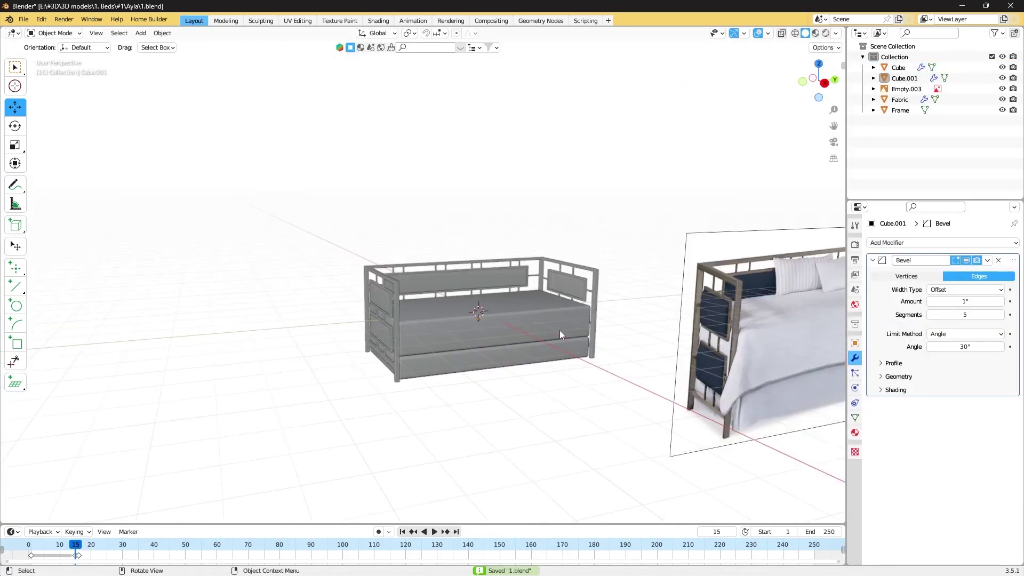
mouse_move(559, 330)
middle_mouse_down()
mouse_move(391, 326)
mouse_move(638, 241)
middle_mouse_up()
key("b")
left_click_drag(637, 241, 585, 243)
Hide the selected parts and add a plane, stretched from top view over the slab.
key("h")
key("shift+a")
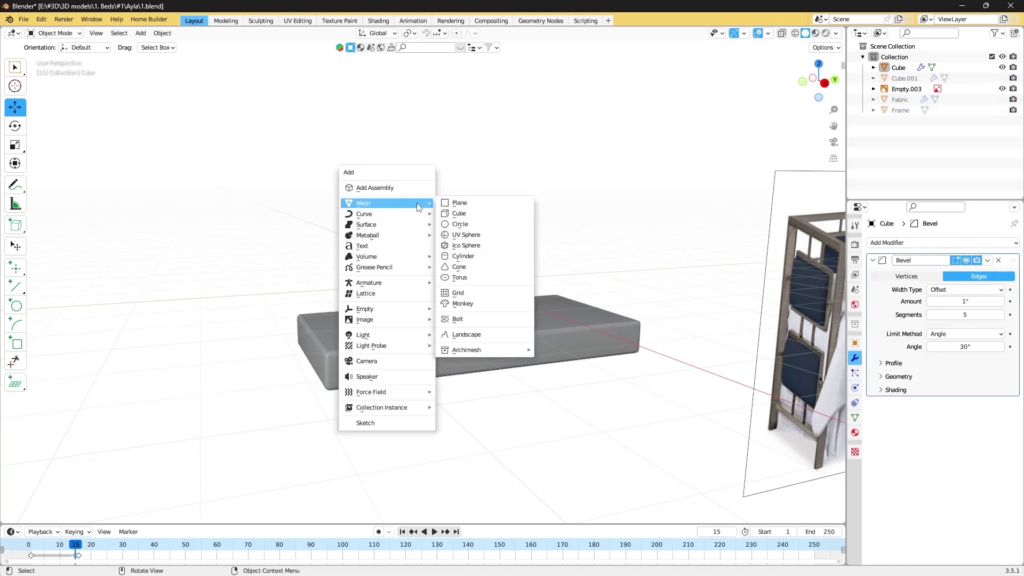
left_click(470, 202)
key("Tab")
key("KP_7")
key("s")
key("x")
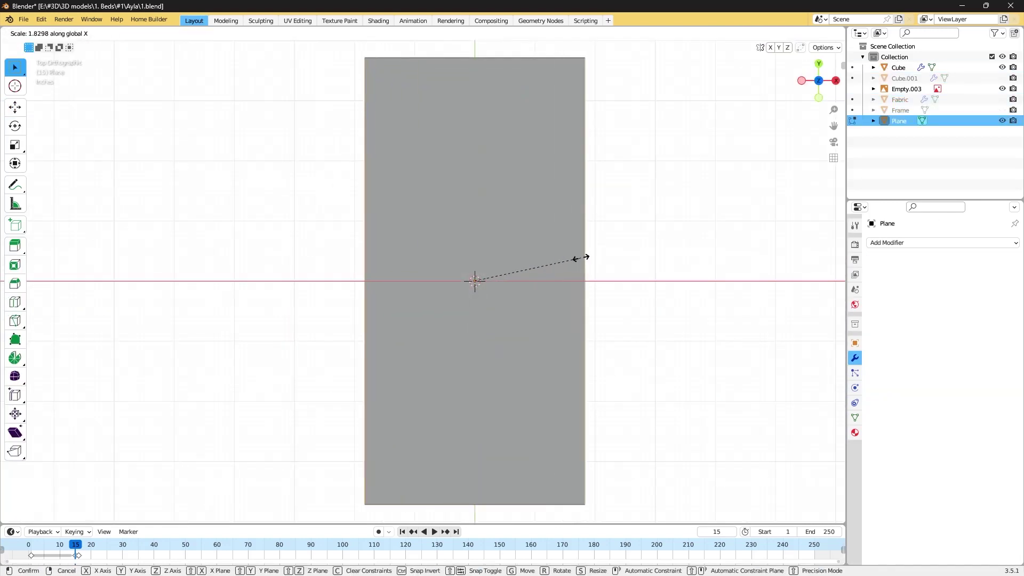
Lift the plane above the slab, give it cloth physics, and remove its force field.
left_click(583, 256)
middle_click_drag(583, 256, 531, 275)
key("Tab")
left_click(942, 243)
left_click(958, 270)
left_click(922, 248)
middle_click_drag(832, 267, 745, 286)
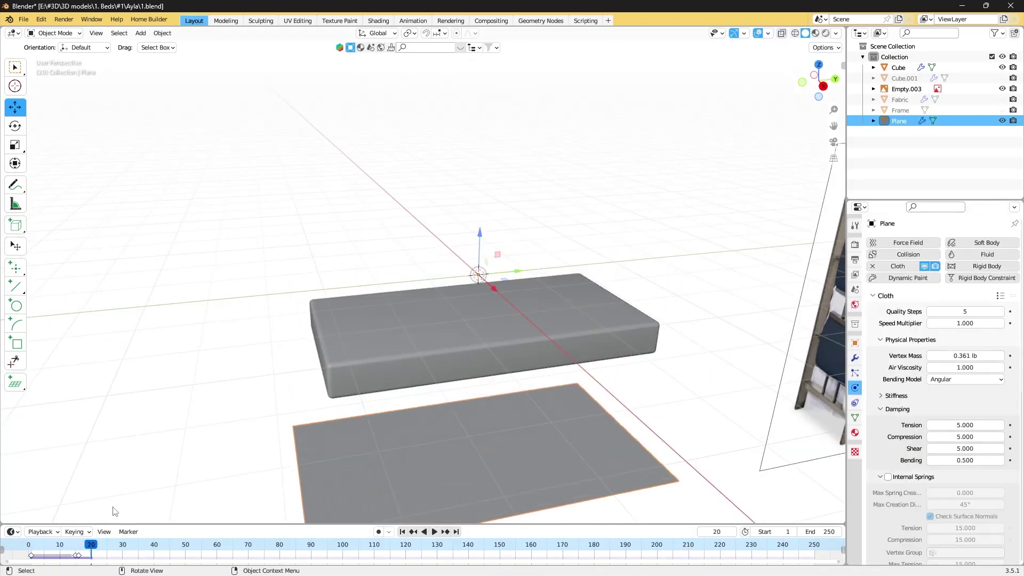
Rewind the cloth simulation and enlarge the cloth plane over the slab.
key("Escape")
left_click(629, 335)
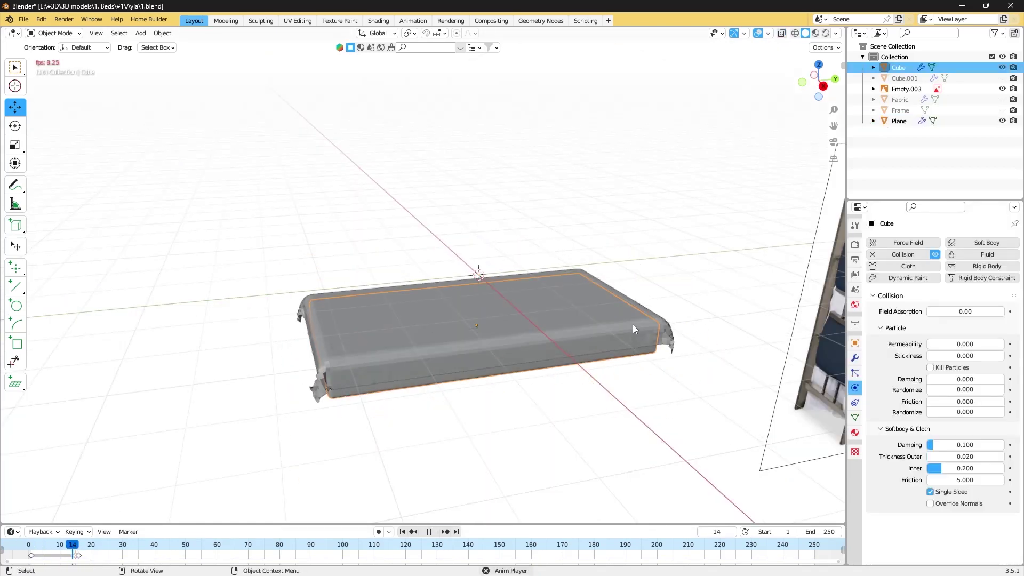
left_click(657, 275)
key("s")
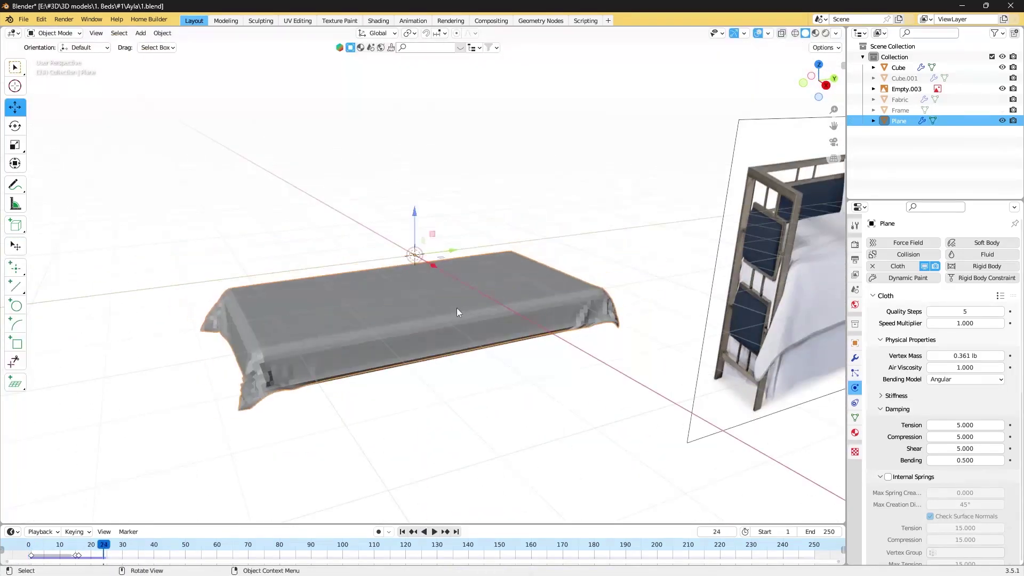
scroll(939, 373, "down", 15)
Raise the cloth collision quality and replay the simulation to watch the drape.
double_click(970, 391)
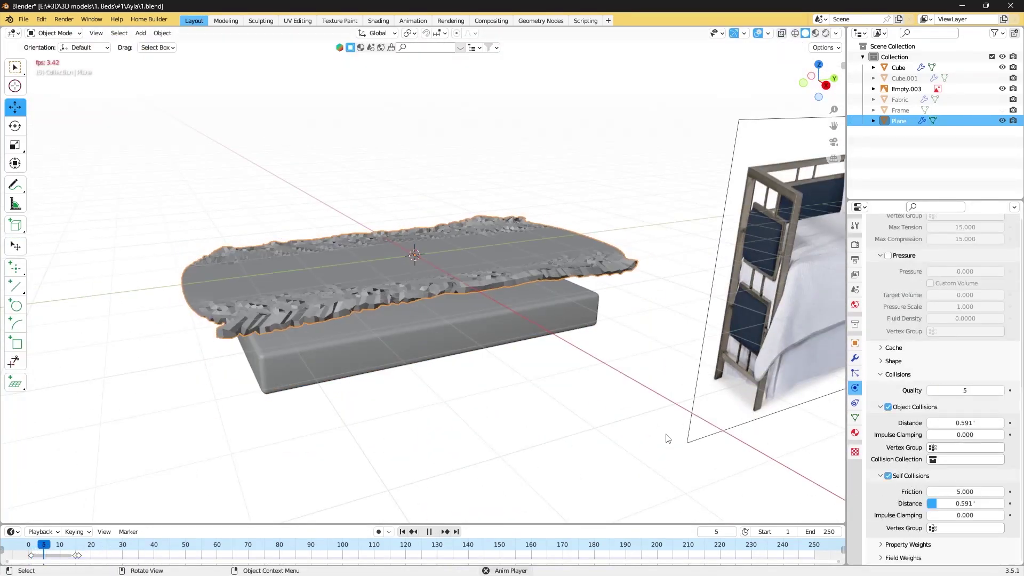
key("space")
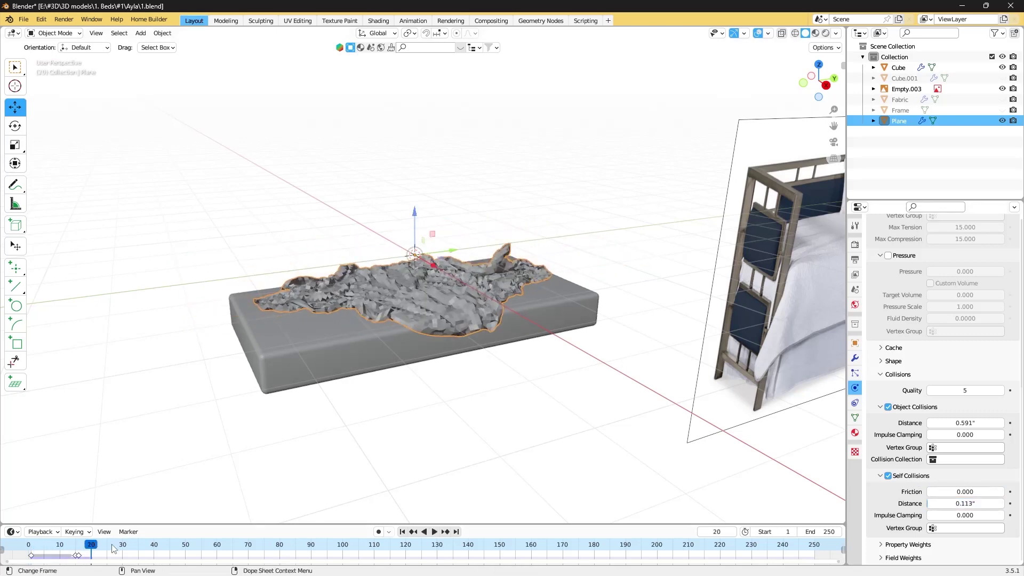
scroll(928, 373, "up", 15)
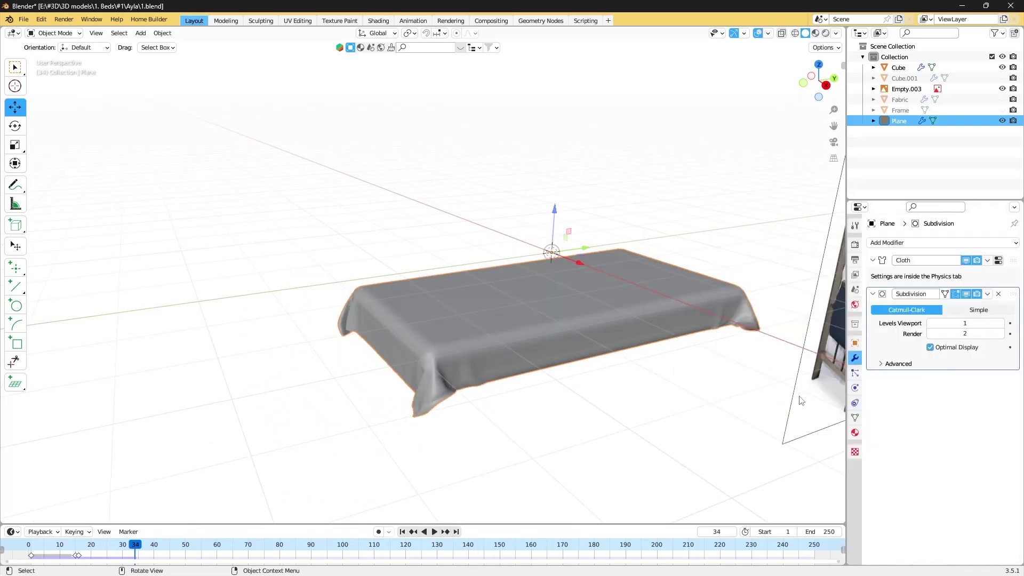
scroll(950, 340, "down", 15)
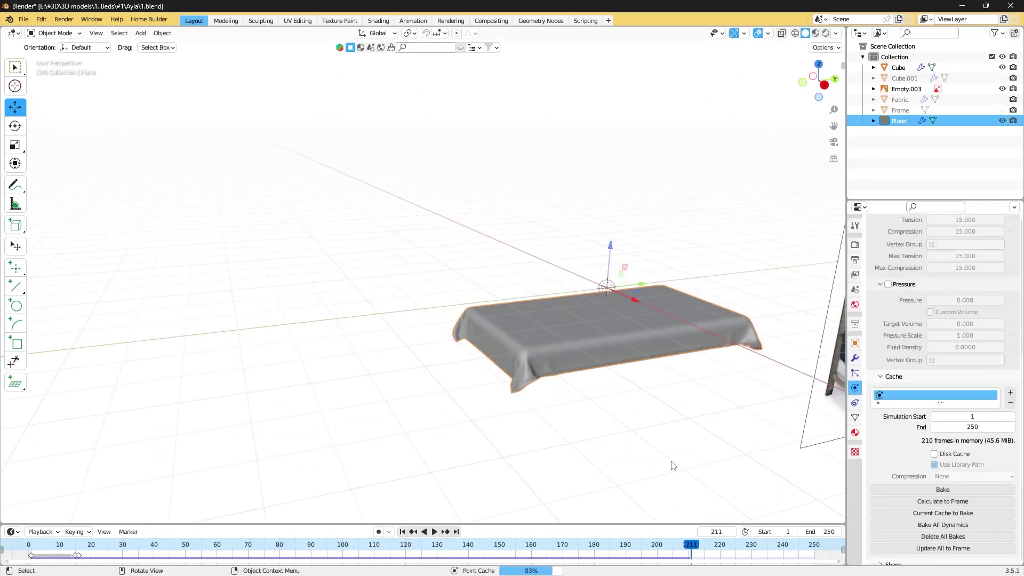
key("space")
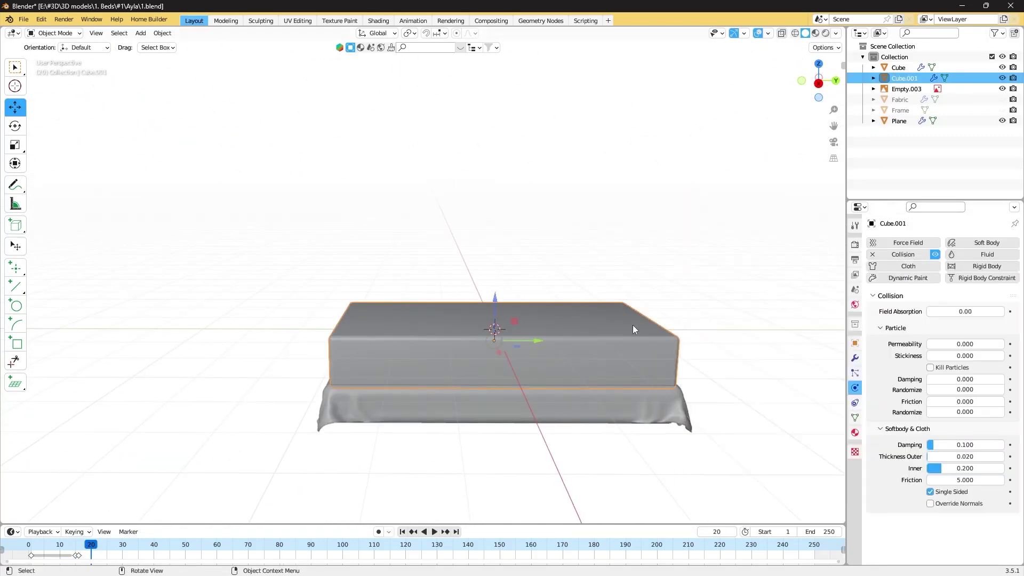
Add a new plane and scale it in X-ray top view to fit the bed.
key("shift+a")
left_click(537, 252)
key("KP_7")
key("s")
left_click(581, 303)
key("Tab")
key("alt+z")
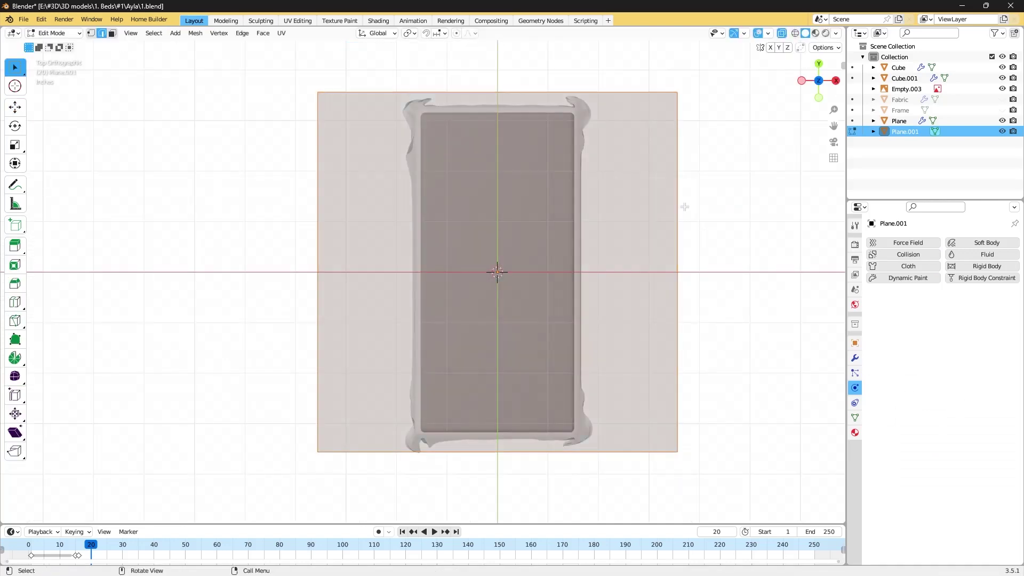
key("x")
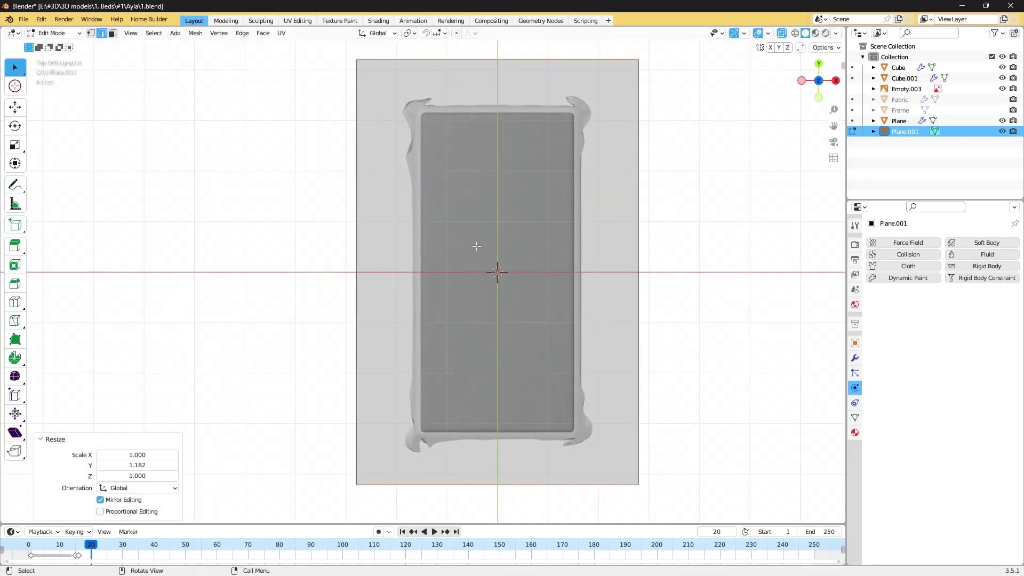
Add 77 loop cuts across the plane for a dense grid and apply its scale.
key("ctrl+r")
left_click(374, 251)
key("ctrl+r")
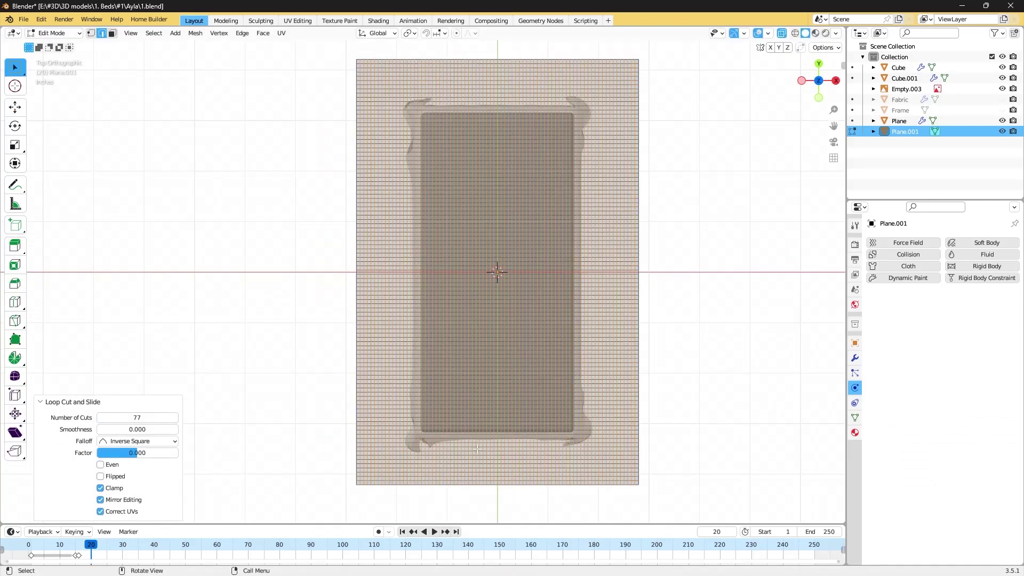
key("Tab")
middle_click_drag(375, 251, 299, 406)
key("ctrl+a")
left_click(299, 404)
key("alt+z")
Give the new plane cloth physics and play the simulation from frame one.
middle_click_drag(374, 320, 481, 299)
left_click(908, 266)
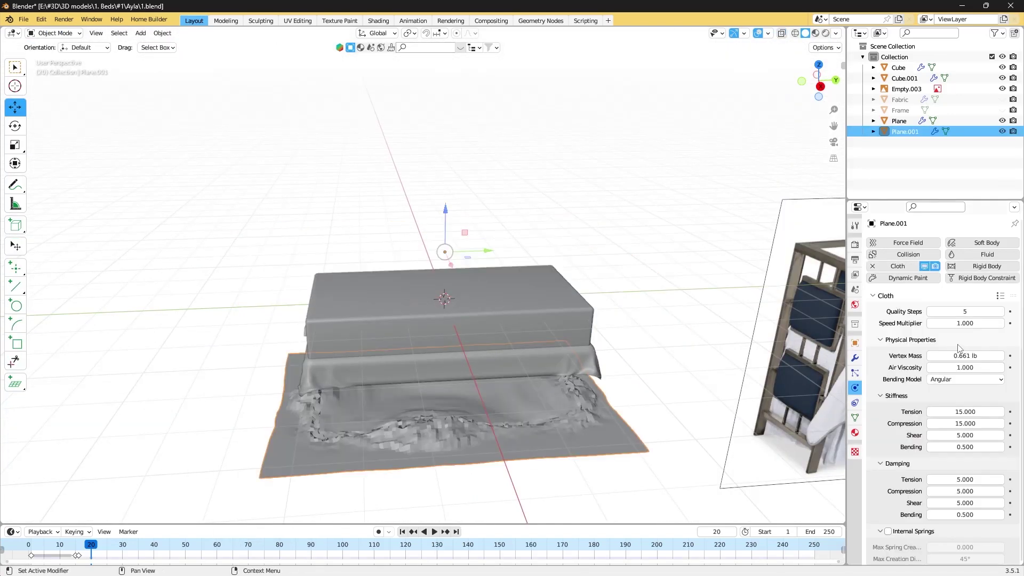
key("shift+Left")
left_click(525, 320)
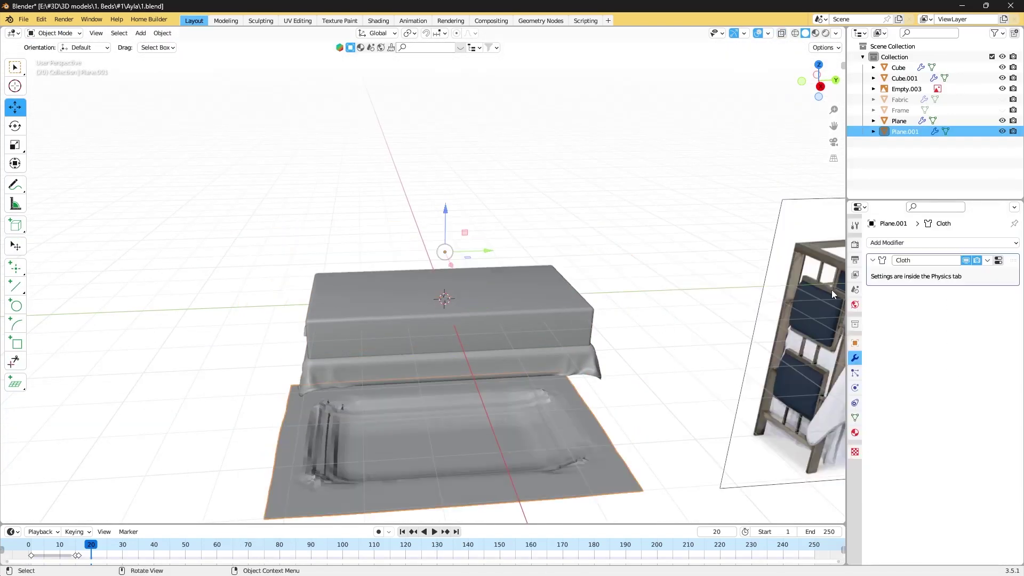
key("space")
left_click(304, 390)
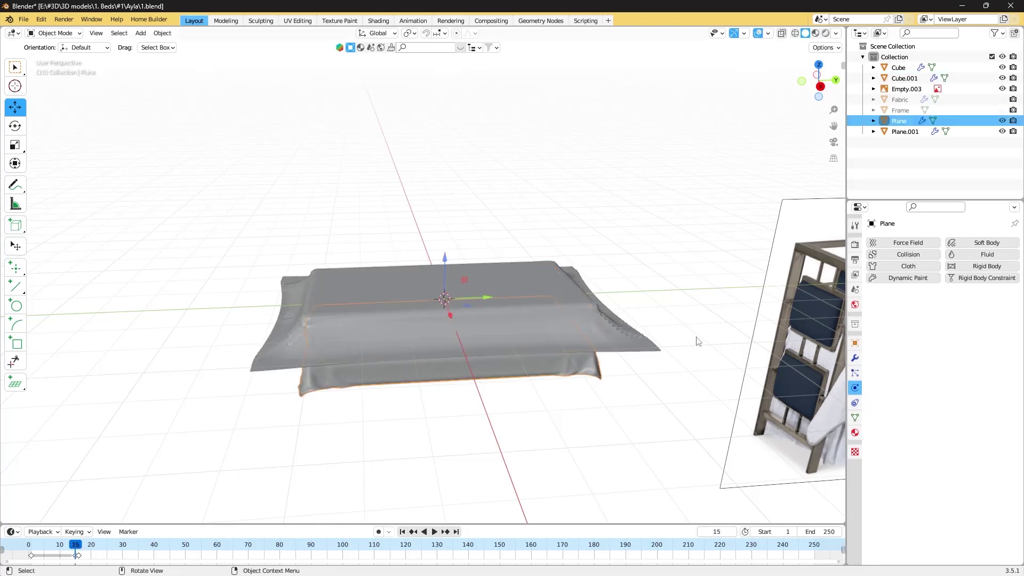
middle_click_drag(157, 486, 361, 457)
key("space")
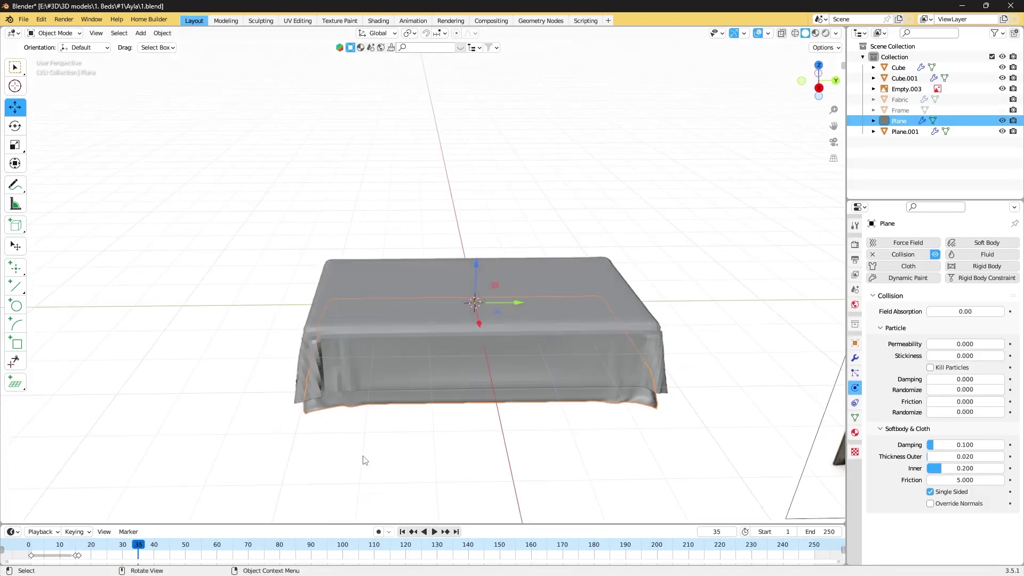
Bake the new sheet's cloth simulation, undoing the self-collision distance change.
left_click(906, 132)
scroll(881, 409, "up", 3)
left_click(943, 520)
scroll(942, 374, "up", 10)
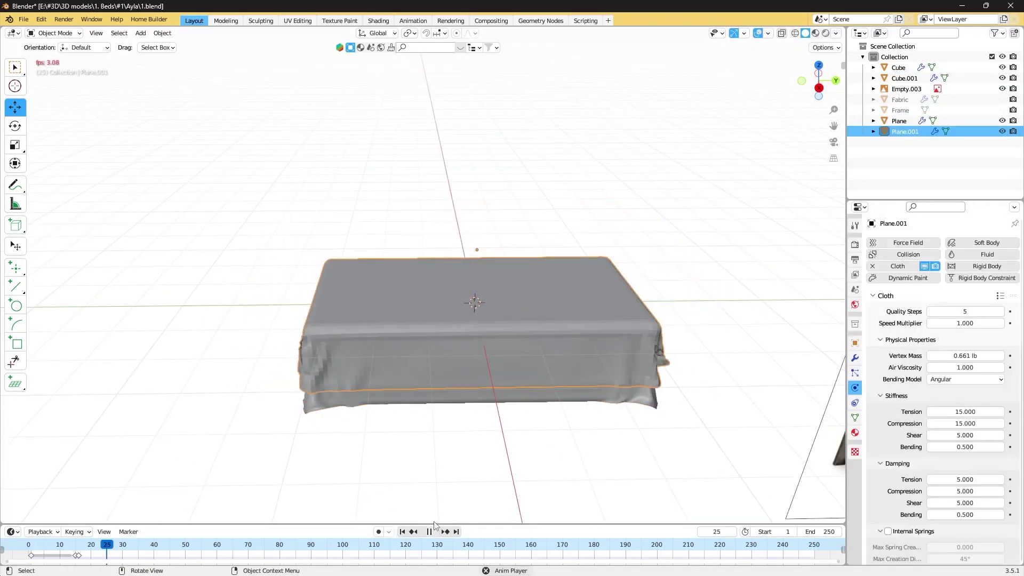
scroll(943, 374, "down", 12)
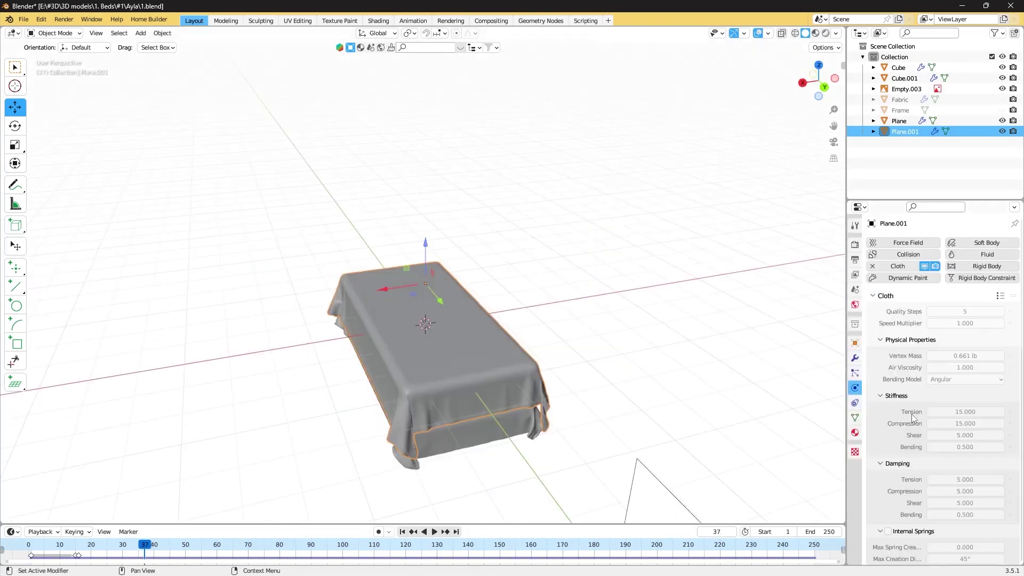
scroll(784, 468, "up", 5)
key("ctrl+z")
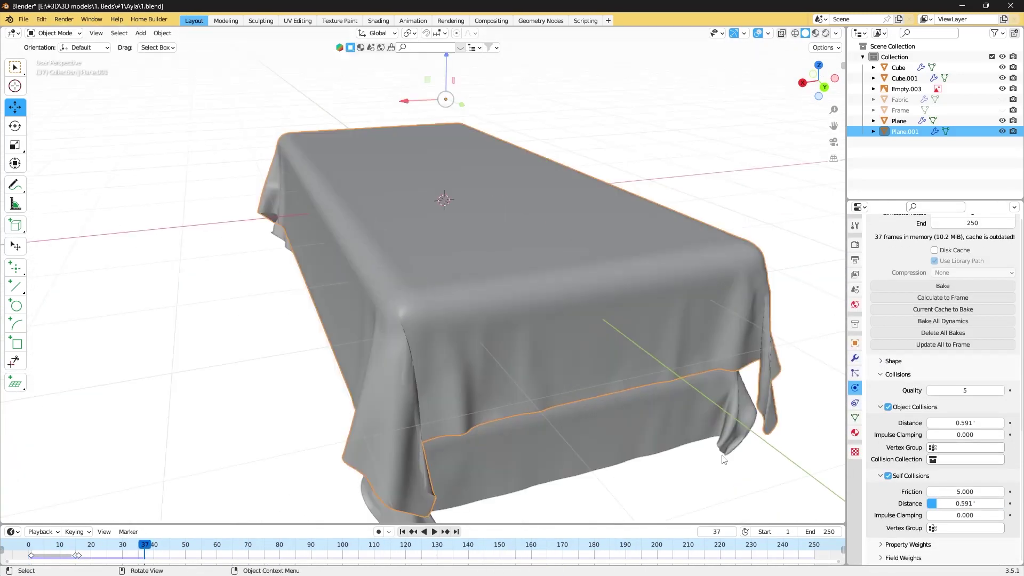
key("space")
scroll(635, 295, "down", 3)
key("ctrl+z")
key("ctrl+z")
key("ctrl+z")
Revert to an earlier state via Undo History and replay the bedspread drape.
scroll(635, 296, "up", 4)
left_click(41, 19)
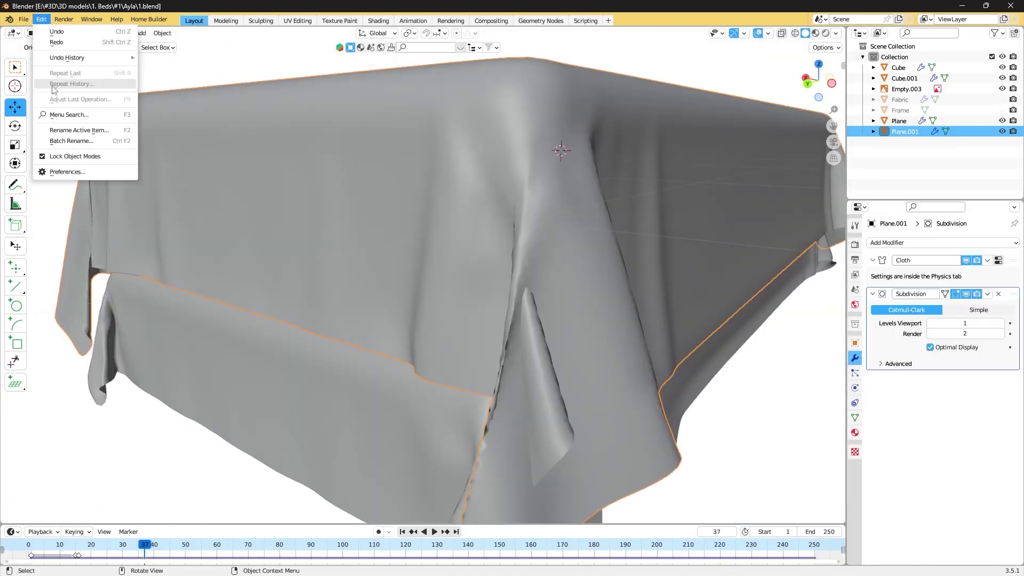
left_click(191, 140)
key("space")
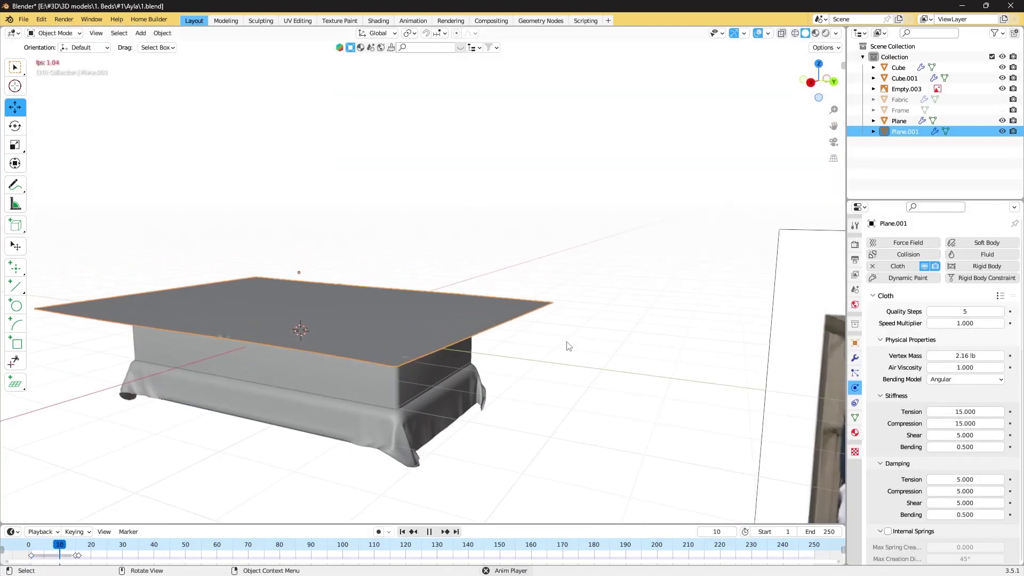
scroll(913, 359, "down", 5)
scroll(913, 359, "down", 3)
scroll(913, 359, "down", 3)
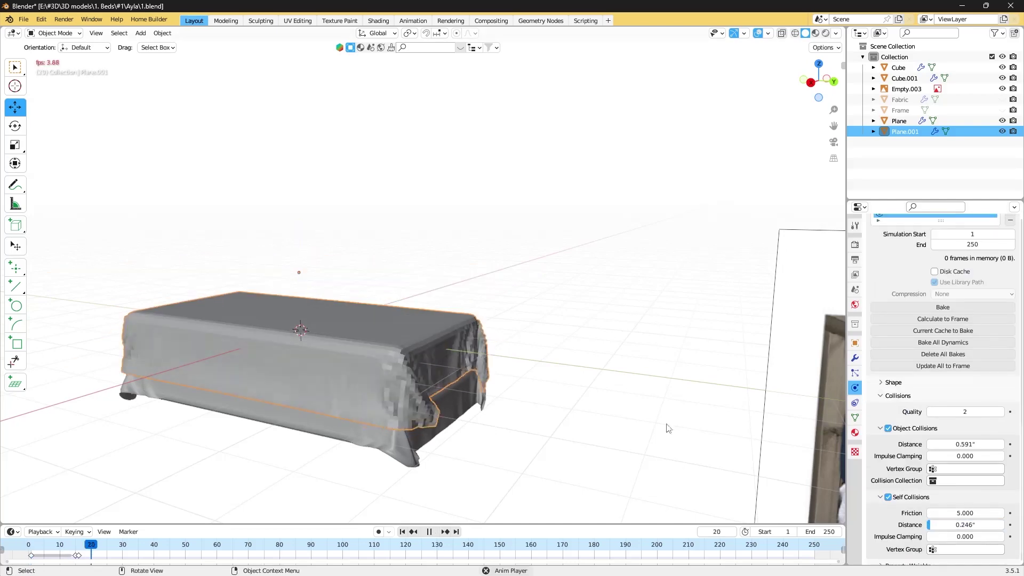
key("space")
scroll(637, 397, "up", 3)
scroll(939, 346, "up", 15)
key("Right")
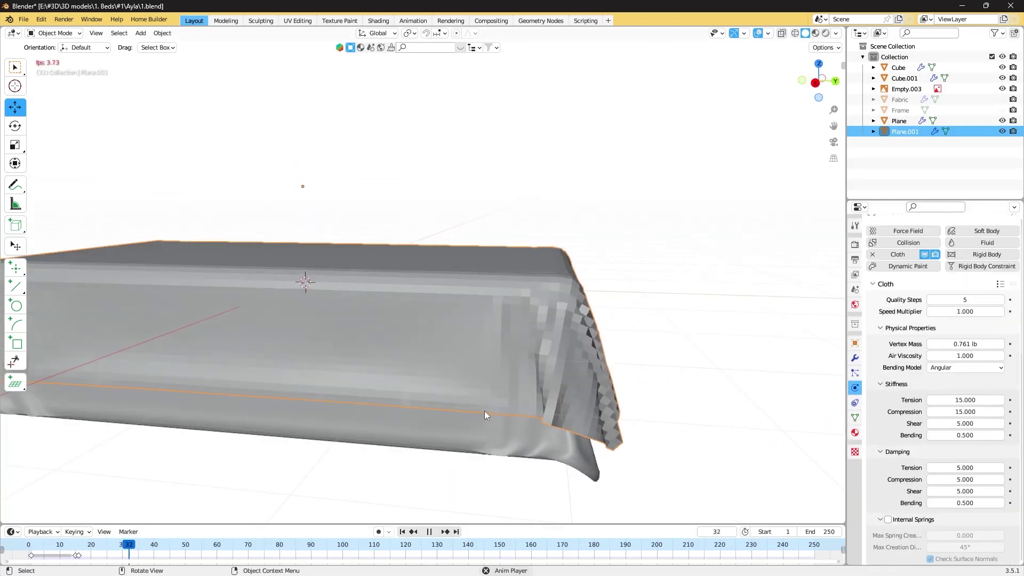
Add a Subdivision Surface modifier to the draped sheet and inspect the smoothed result.
mouse_move(484, 411)
middle_mouse_down()
mouse_move(239, 404)
mouse_move(256, 405)
middle_mouse_up()
scroll(932, 434, "down", 10)
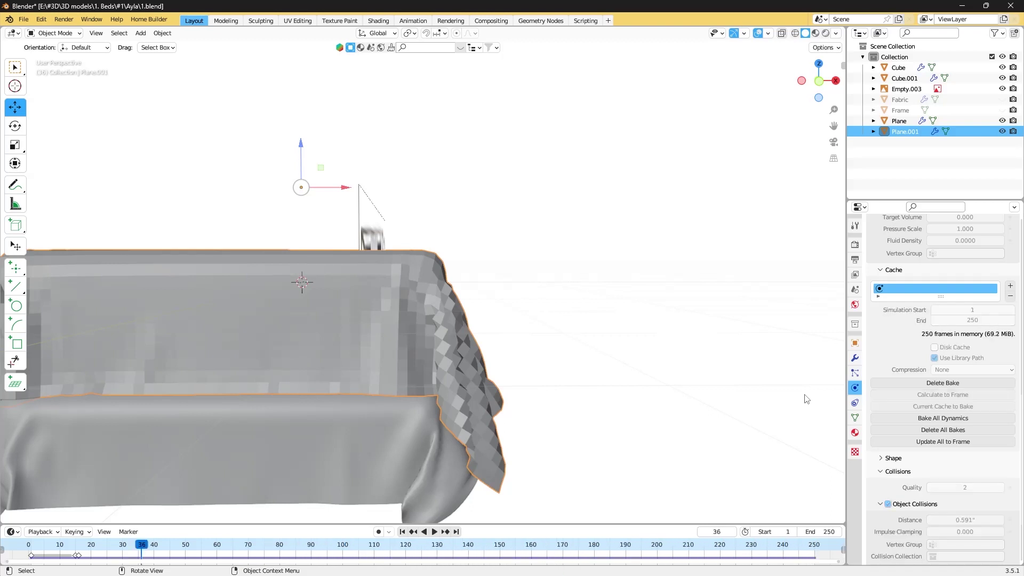
scroll(534, 347, "down", 4)
left_click(855, 358)
left_click(943, 242)
left_click(778, 467)
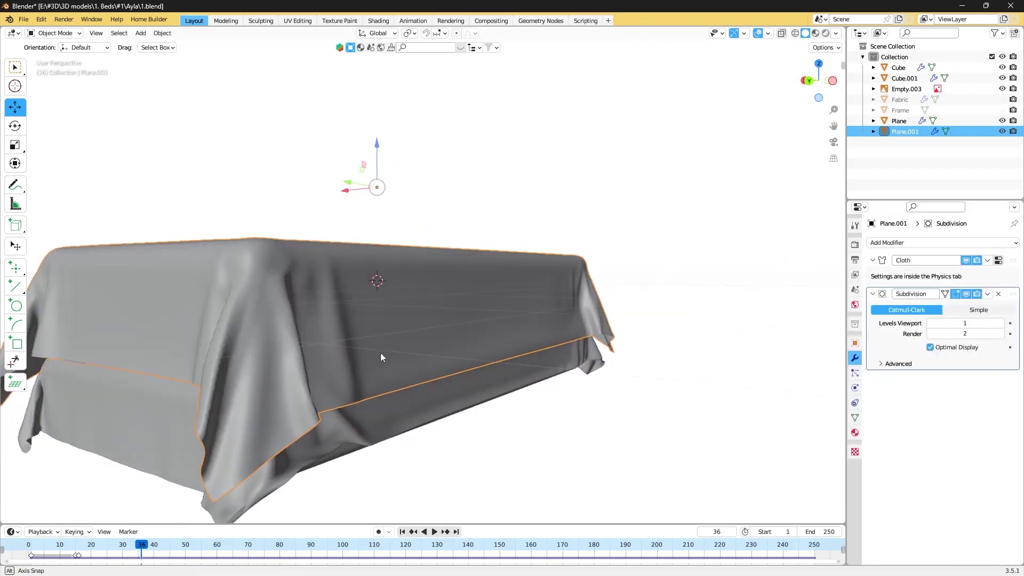
mouse_move(380, 354)
middle_mouse_down()
mouse_move(542, 380)
mouse_move(698, 291)
mouse_move(421, 292)
mouse_move(660, 229)
middle_mouse_up()
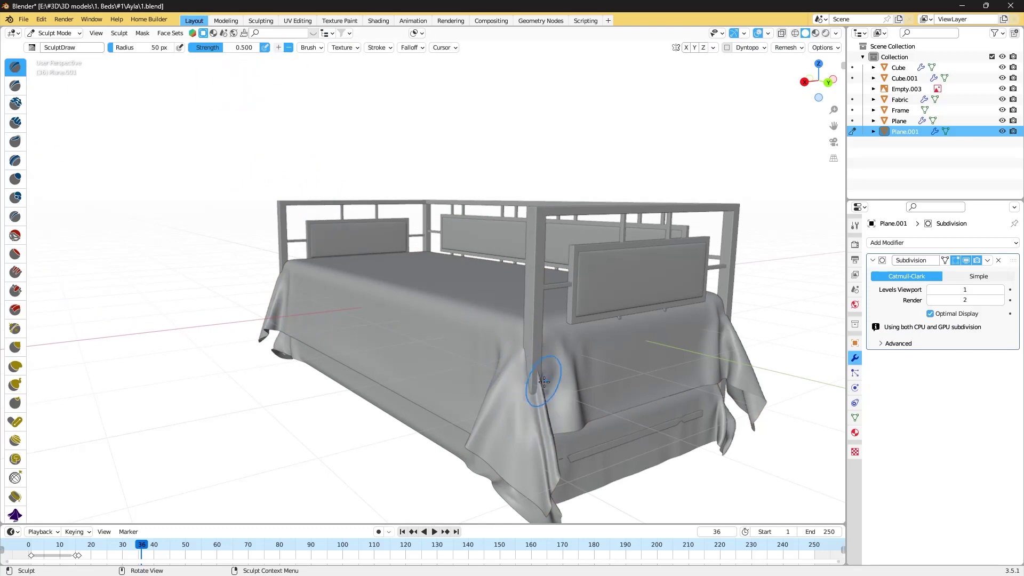
Lower the sculpt brush strength and work the fabric around the bed corner.
middle_click_drag(544, 380, 346, 382)
middle_click_drag(509, 493, 532, 476)
scroll(532, 476, "up", 4)
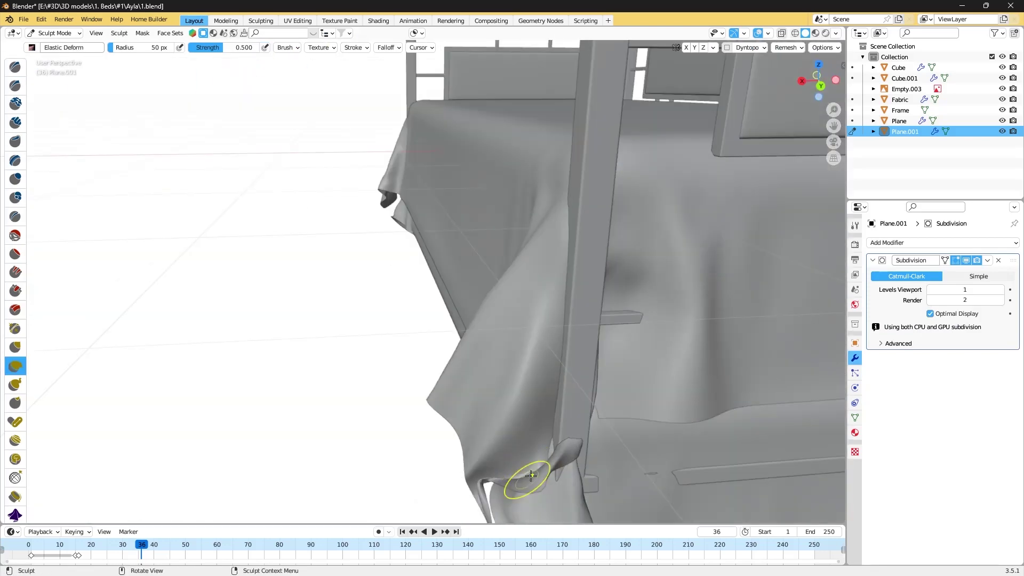
scroll(412, 320, "down", 5)
middle_click_drag(411, 320, 374, 299)
left_click_drag(235, 48, 219, 48)
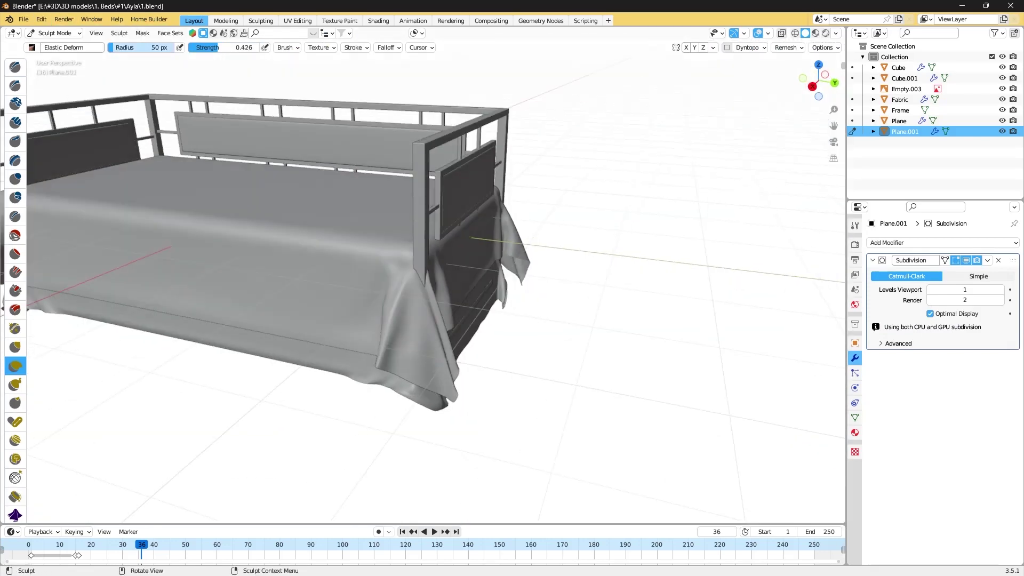
scroll(397, 366, "up", 3)
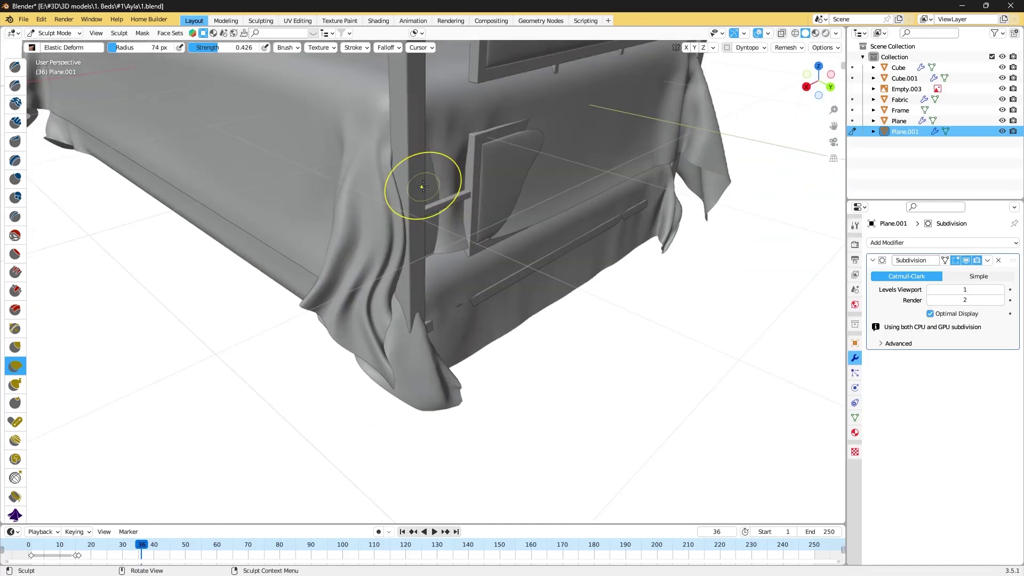
middle_click_drag(414, 261, 404, 272)
scroll(404, 272, "up", 3)
scroll(480, 297, "down", 5)
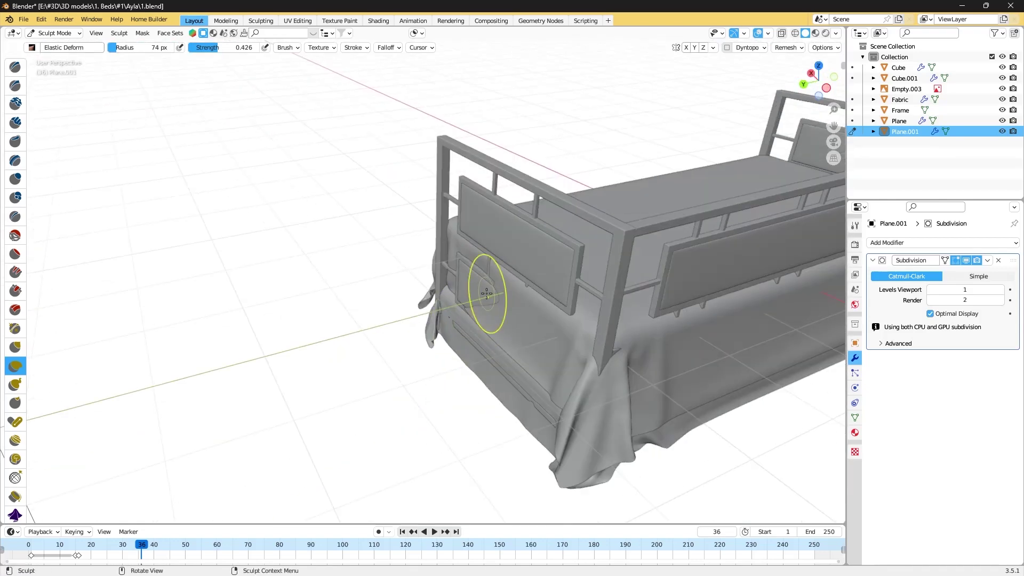
middle_click_drag(480, 297, 491, 378)
scroll(491, 377, "up", 5)
scroll(481, 372, "down", 5)
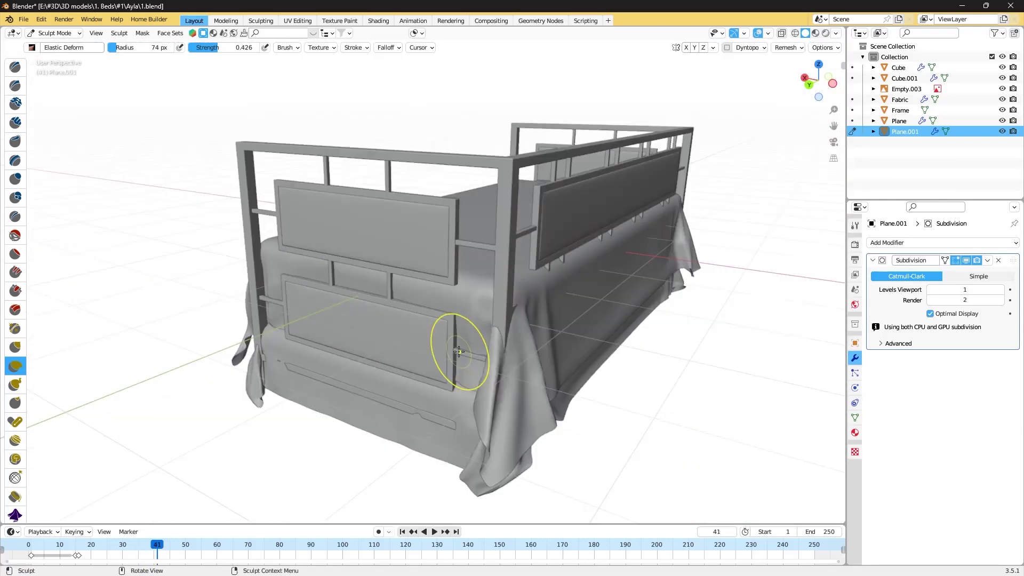
scroll(457, 355, "up", 5)
scroll(480, 411, "down", 5)
scroll(480, 411, "up", 5)
Sculpt the fabric snugly around the corner frame post, crossbar and strap.
middle_click_drag(480, 412, 464, 394)
scroll(464, 393, "down", 5)
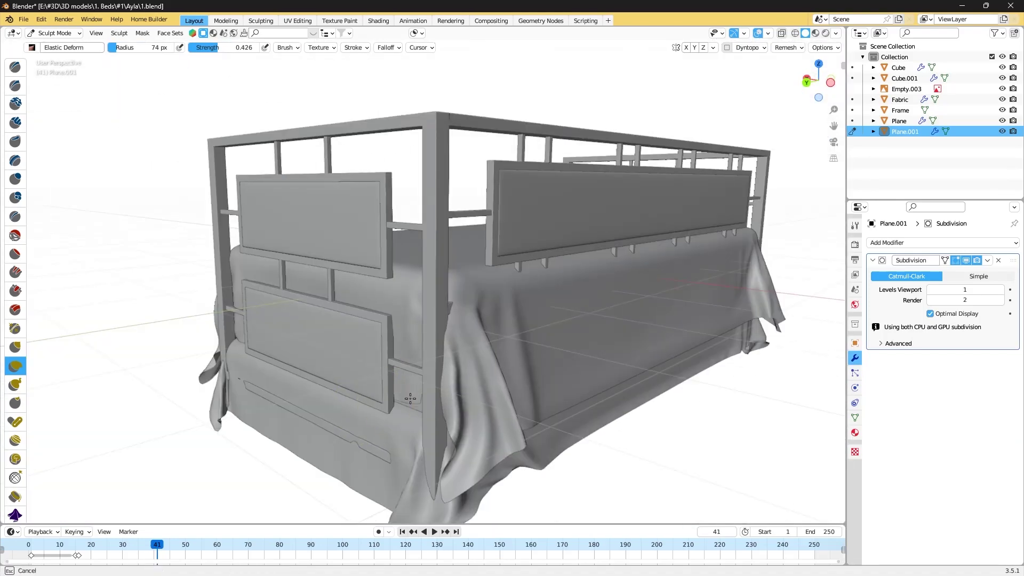
scroll(409, 400, "up", 4)
scroll(409, 400, "up", 3)
mouse_move(395, 270)
middle_mouse_down()
mouse_move(508, 283)
mouse_move(477, 281)
middle_mouse_up()
scroll(508, 281, "down", 5)
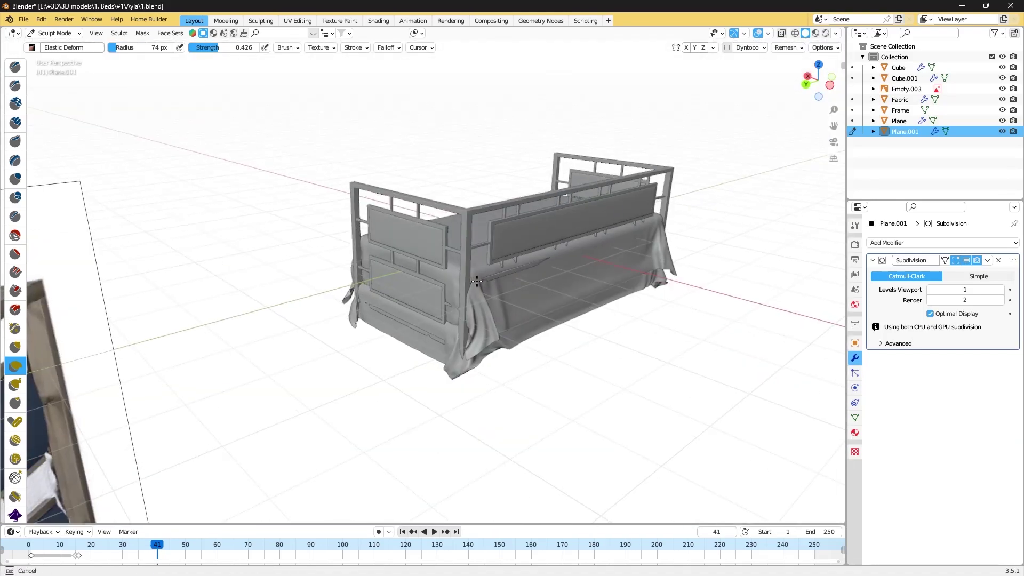
middle_click_drag(606, 236, 533, 299)
scroll(457, 354, "up", 5)
scroll(475, 229, "up", 4)
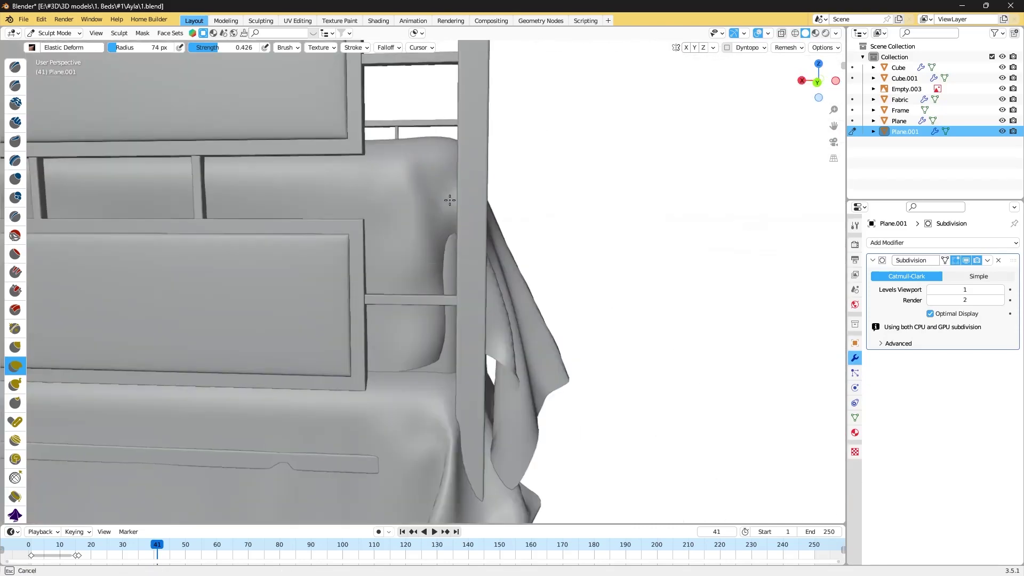
scroll(475, 229, "up", 2)
mouse_move(475, 229)
middle_mouse_down()
mouse_move(406, 267)
mouse_move(352, 214)
middle_mouse_up()
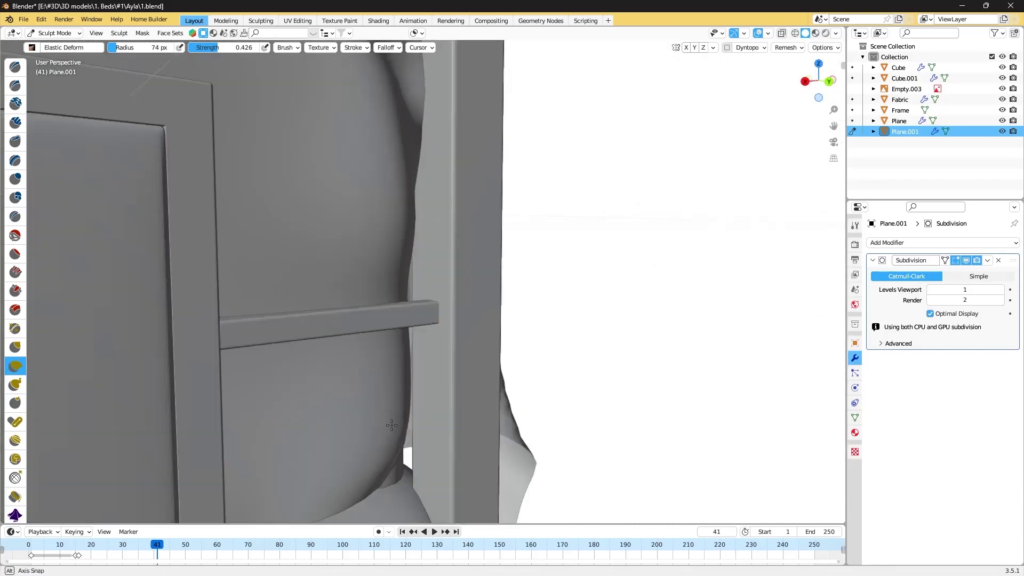
scroll(428, 376, "up", 3)
scroll(428, 376, "down", 5)
middle_click_drag(428, 376, 277, 347)
scroll(343, 308, "up", 4)
scroll(359, 279, "up", 3)
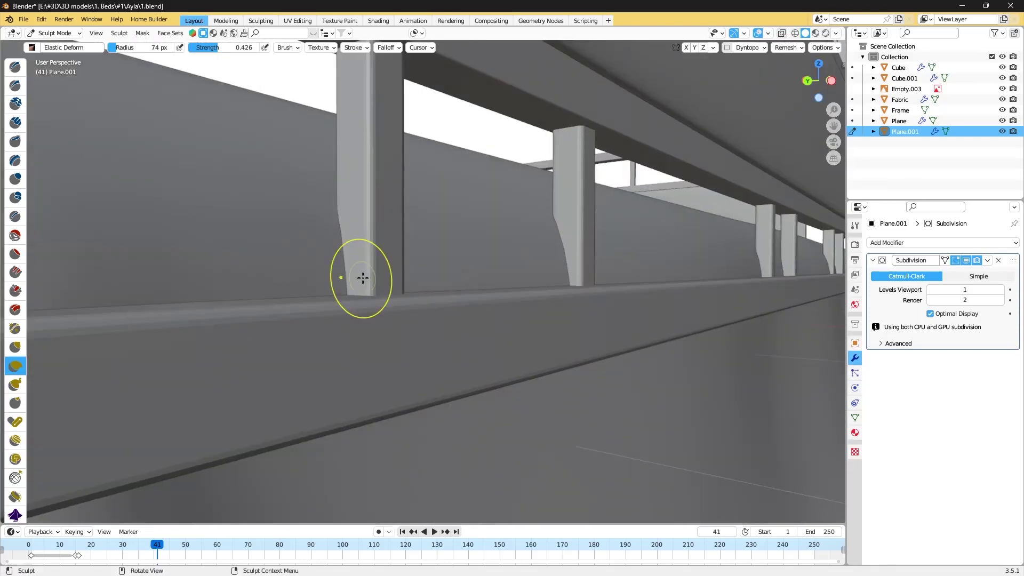
mouse_move(359, 279)
middle_mouse_down()
mouse_move(545, 308)
mouse_move(417, 270)
middle_mouse_up()
scroll(709, 211, "down", 3)
scroll(708, 266, "down", 4)
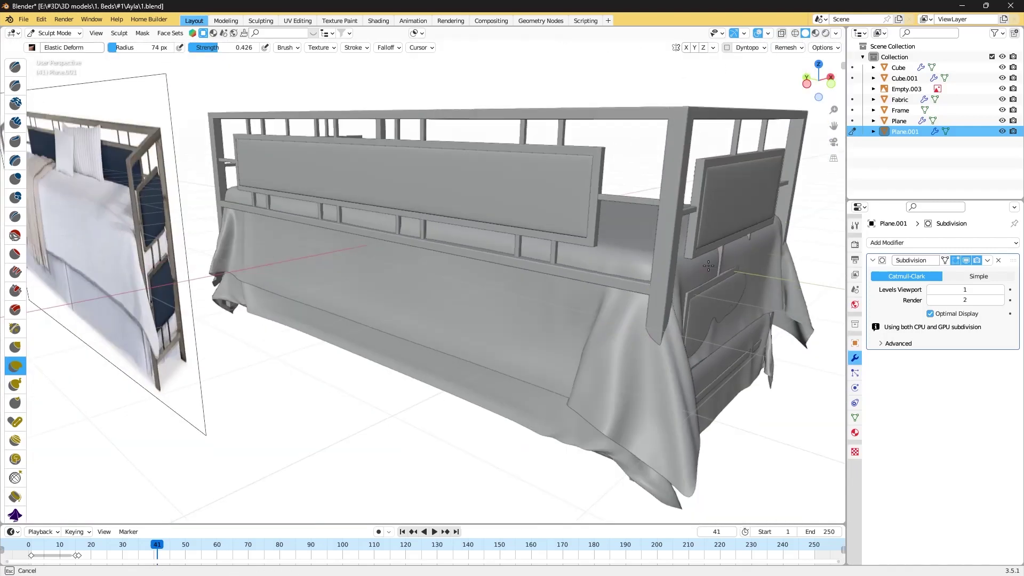
mouse_move(721, 259)
middle_mouse_down()
mouse_move(721, 469)
mouse_move(622, 424)
middle_mouse_up()
mouse_move(677, 336)
middle_mouse_down()
mouse_move(599, 235)
mouse_move(612, 178)
middle_mouse_up()
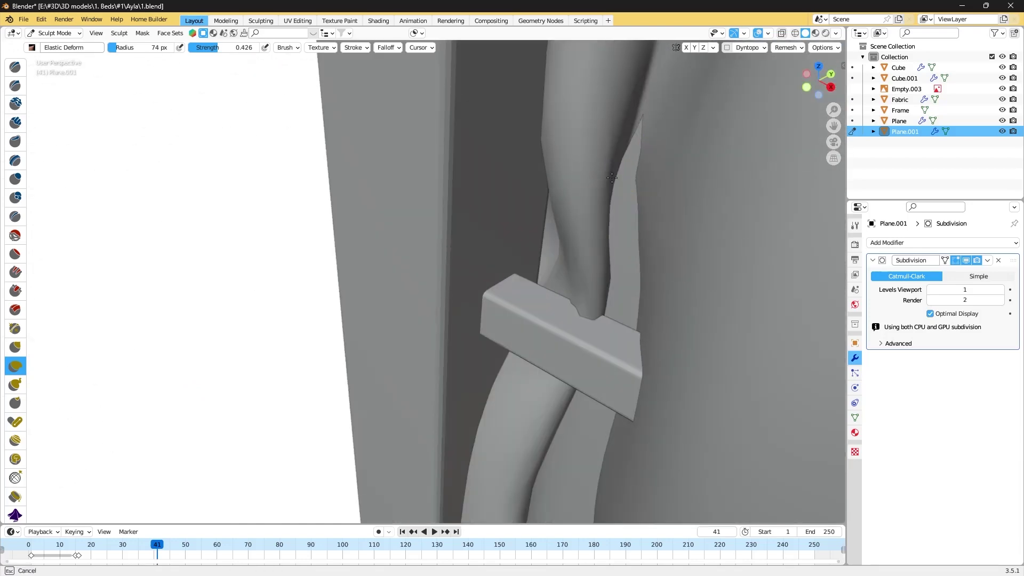
middle_click_drag(648, 227, 640, 297)
scroll(669, 317, "up", 3)
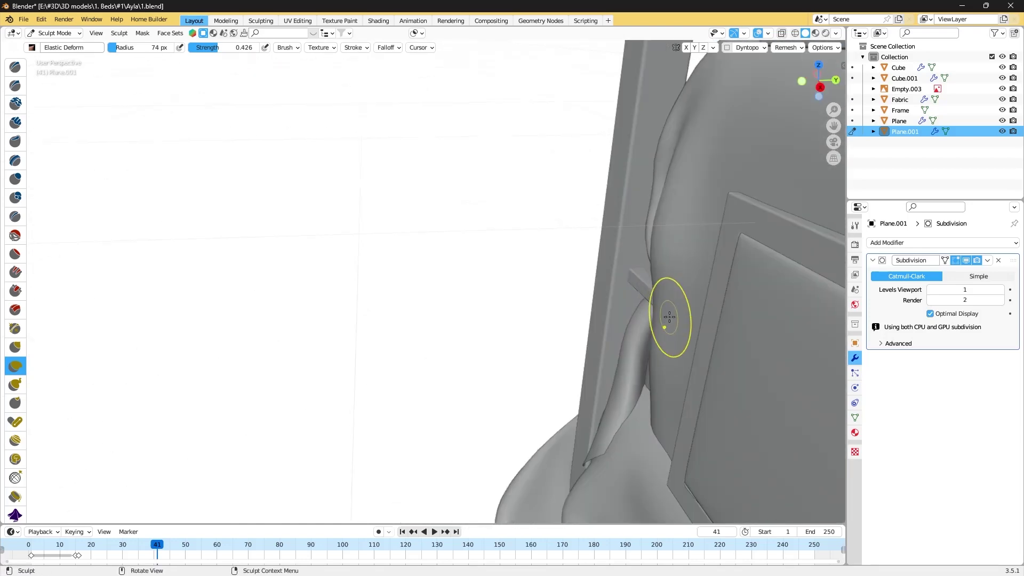
Shape the bedspread around the headboard panels and their posts.
middle_click_drag(662, 247, 665, 287)
middle_click_drag(770, 378, 784, 405)
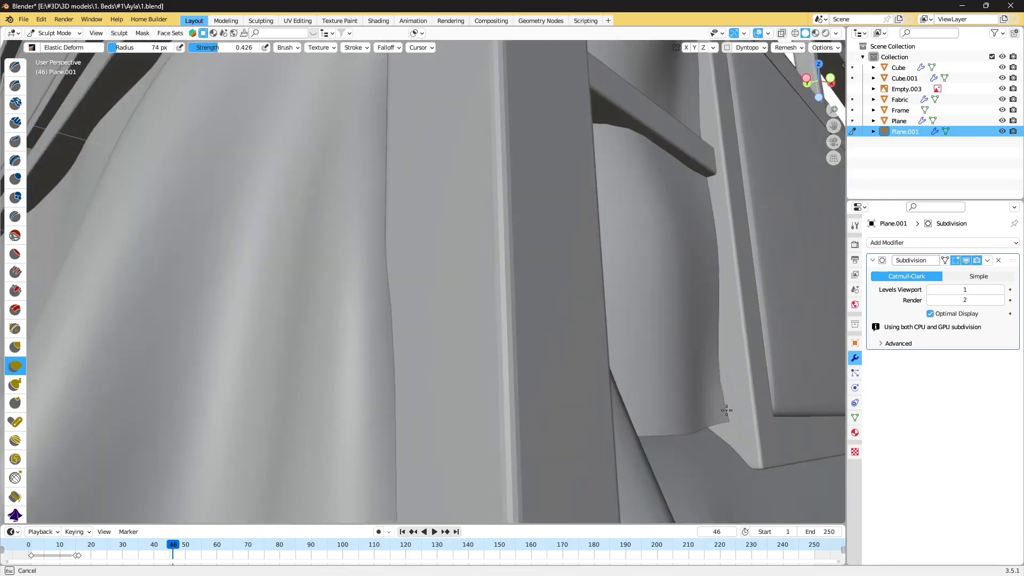
scroll(797, 414, "down", 5)
scroll(572, 355, "up", 5)
middle_click_drag(571, 355, 705, 424)
scroll(705, 424, "down", 2)
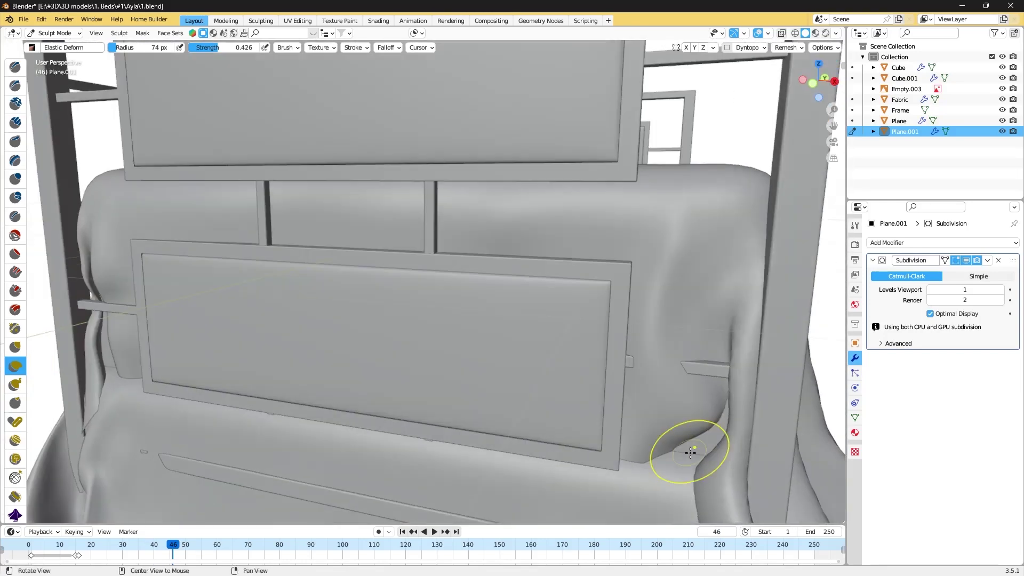
scroll(689, 446, "down", 3)
scroll(666, 438, "up", 5)
middle_click_drag(635, 430, 652, 461)
scroll(652, 462, "down", 5)
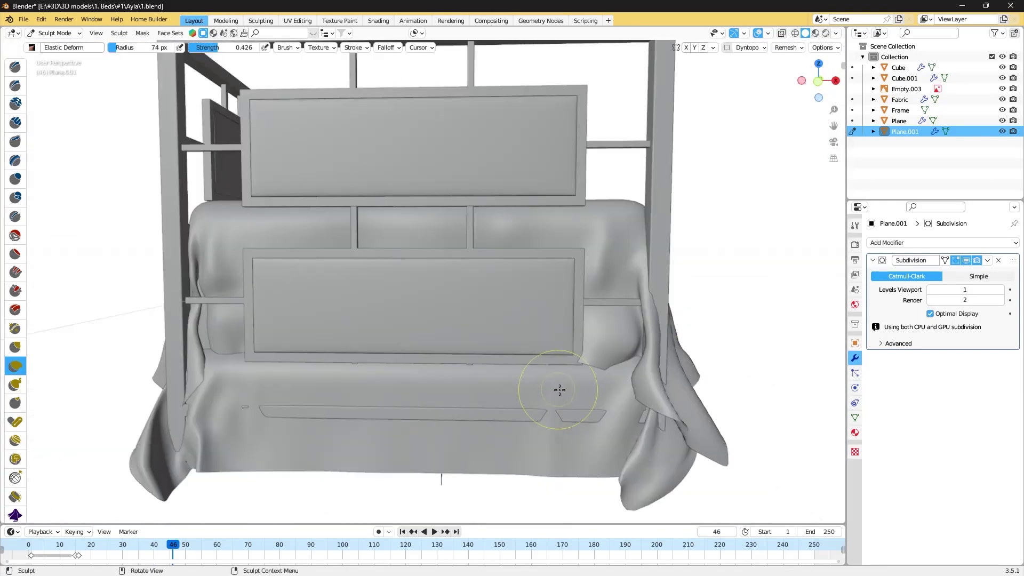
scroll(549, 389, "up", 5)
mouse_move(389, 400)
middle_mouse_down()
mouse_move(521, 292)
mouse_move(521, 346)
mouse_move(462, 416)
middle_mouse_up()
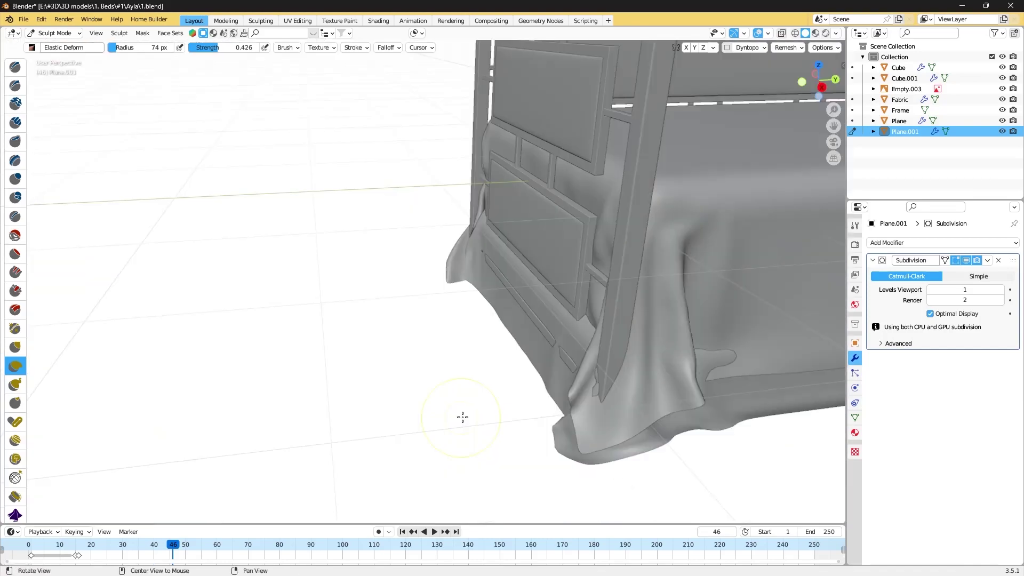
scroll(462, 416, "down", 3)
scroll(689, 363, "up", 4)
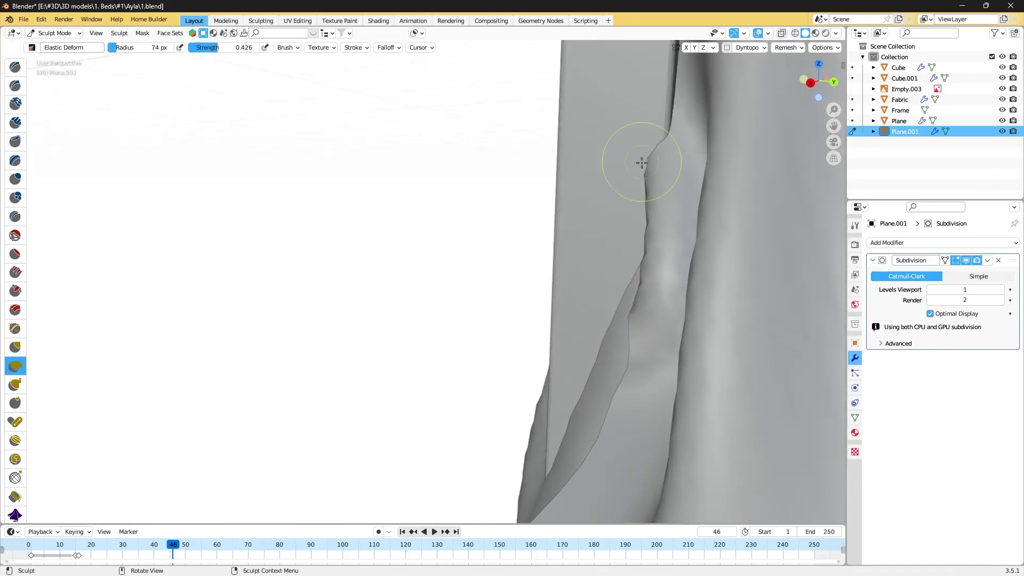
scroll(642, 162, "down", 3)
mouse_move(642, 163)
middle_mouse_down()
mouse_move(605, 343)
mouse_move(614, 221)
mouse_move(384, 421)
mouse_move(630, 180)
middle_mouse_up()
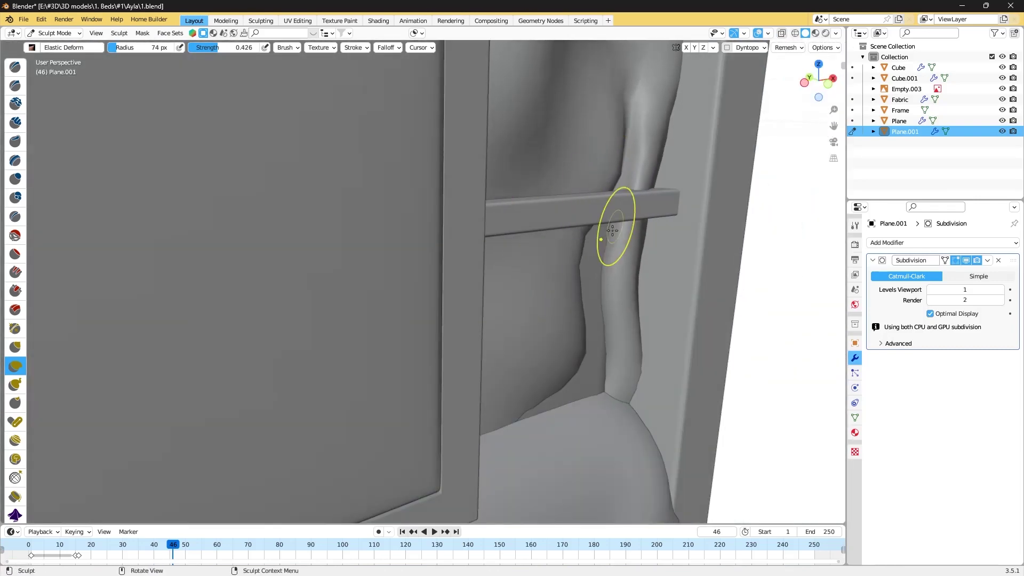
mouse_move(544, 434)
middle_mouse_down()
mouse_move(622, 194)
mouse_move(531, 206)
mouse_move(617, 327)
mouse_move(583, 228)
mouse_move(537, 216)
mouse_move(647, 237)
middle_mouse_up()
Check the hidden fabric in X-ray around the headboard post and crossbar.
key("alt+z")
key("alt+z")
scroll(647, 238, "down", 5)
scroll(583, 229, "up", 5)
middle_click_drag(583, 229, 755, 238)
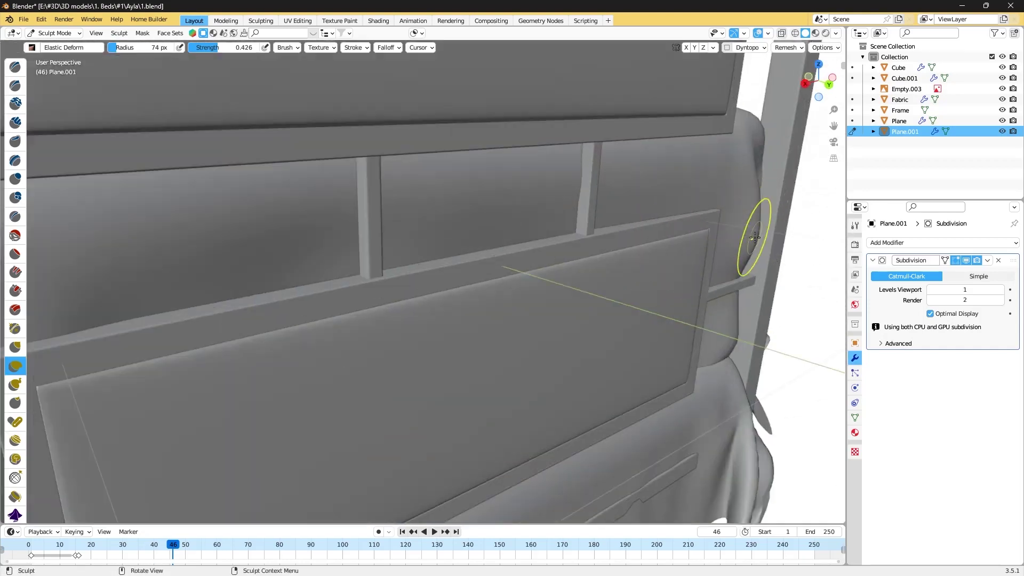
mouse_move(727, 347)
middle_mouse_down()
mouse_move(594, 286)
mouse_move(610, 286)
mouse_move(586, 349)
middle_mouse_up()
With the Grab brush, pull the bedspread beside the corner post, toggling X-ray for hidden fabric.
key("alt+z")
key("g")
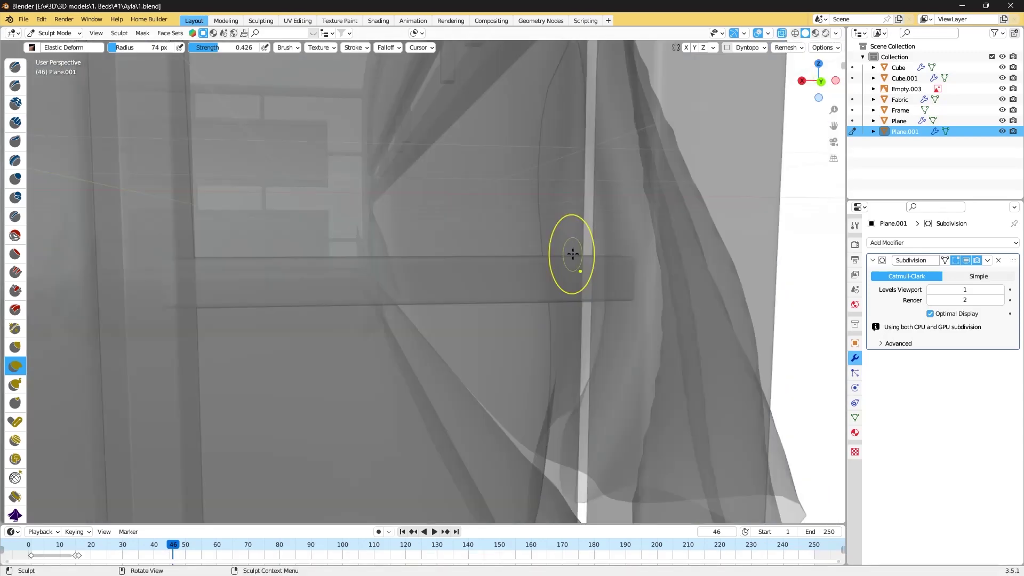
mouse_move(572, 256)
middle_mouse_down()
mouse_move(584, 165)
mouse_move(573, 254)
middle_mouse_up()
key("alt+z")
scroll(594, 248, "down", 2)
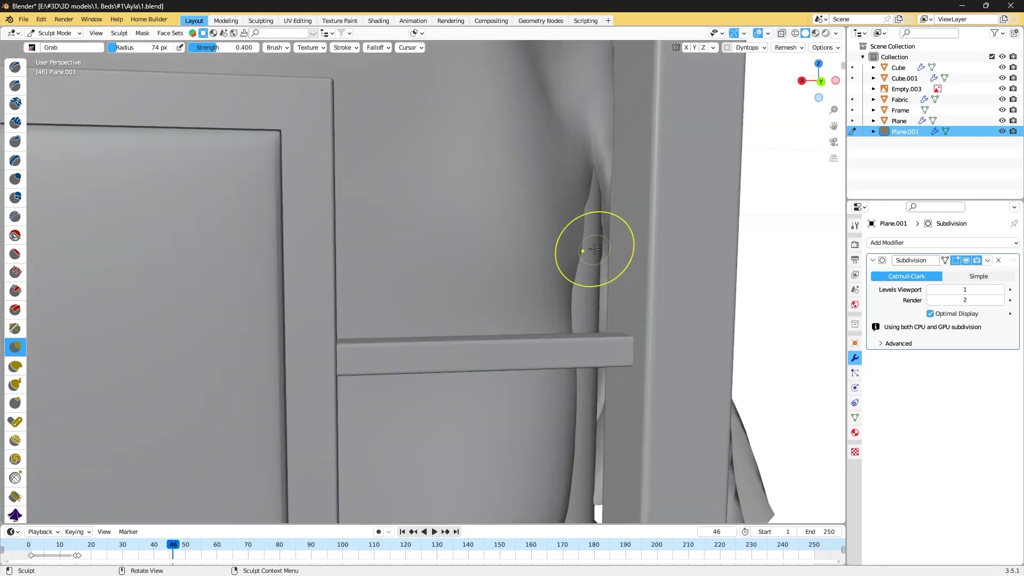
middle_click_drag(694, 316, 602, 313)
key("alt+z")
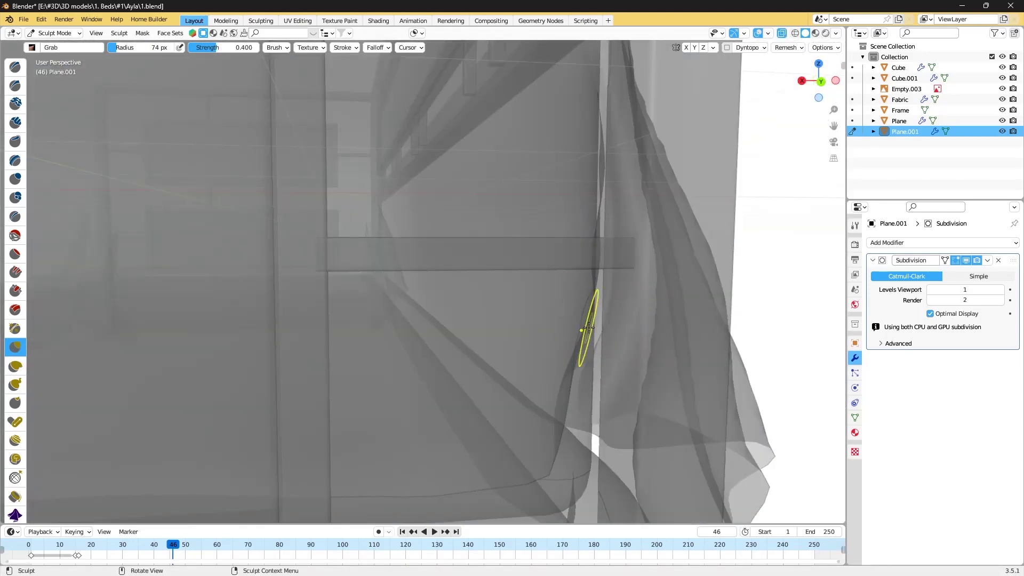
key("alt+z")
middle_click_drag(683, 373, 578, 359)
key("alt+z")
middle_click_drag(540, 393, 647, 375)
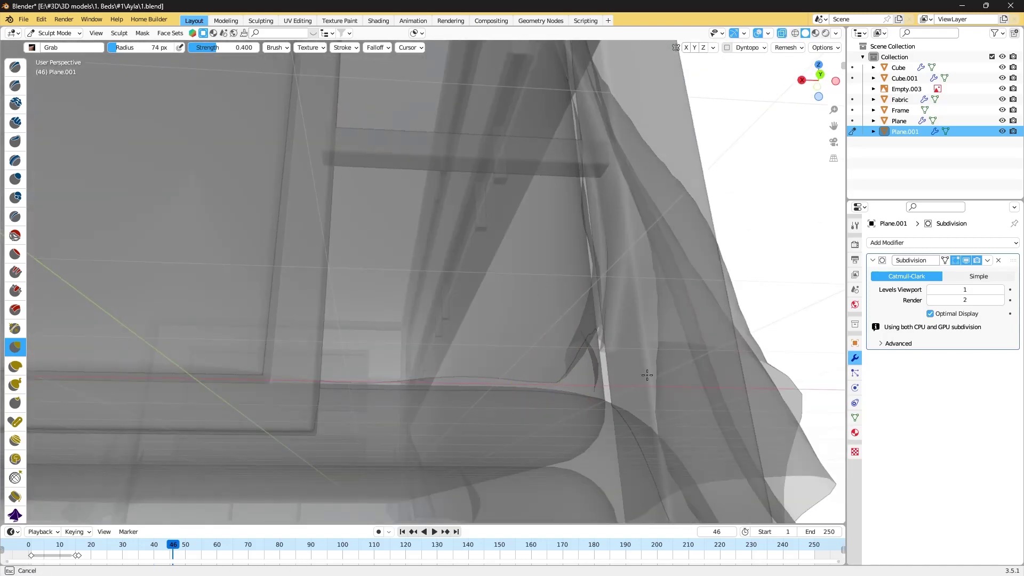
key("alt+z")
scroll(660, 342, "up", 2)
scroll(641, 340, "down", 3)
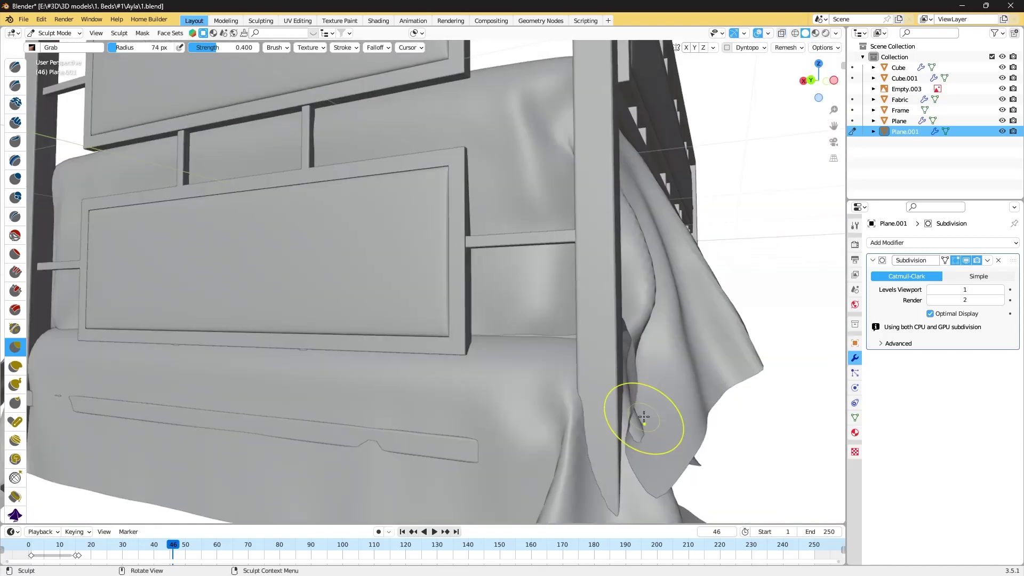
Orbit to a front view of the bed to check the drape against the reference image.
mouse_move(642, 425)
middle_mouse_down()
mouse_move(587, 374)
mouse_move(624, 339)
mouse_move(533, 331)
middle_mouse_up()
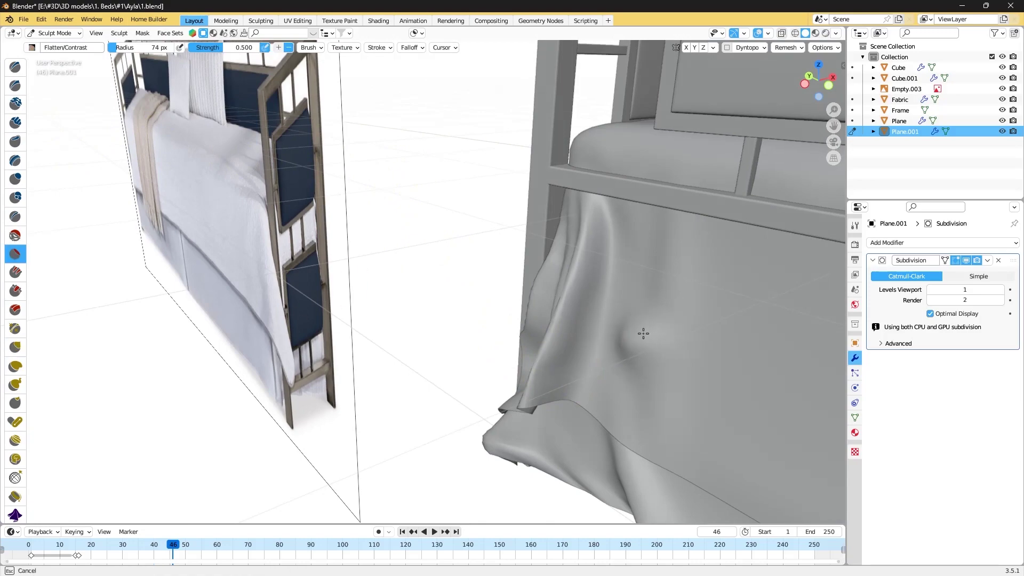
middle_click_drag(644, 334, 614, 319)
scroll(615, 319, "up", 2)
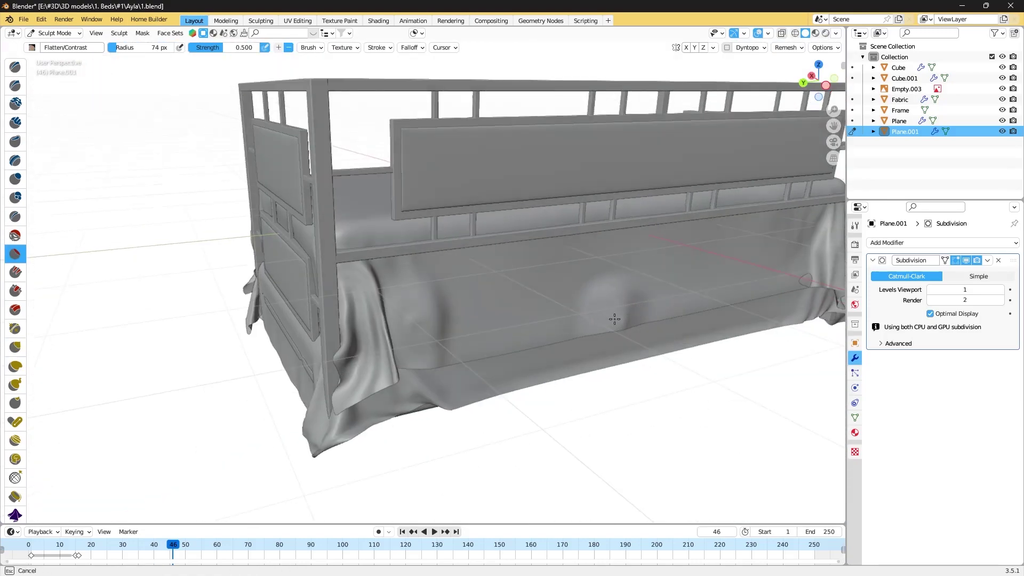
scroll(615, 319, "down", 5)
scroll(722, 295, "up", 3)
scroll(723, 295, "down", 4)
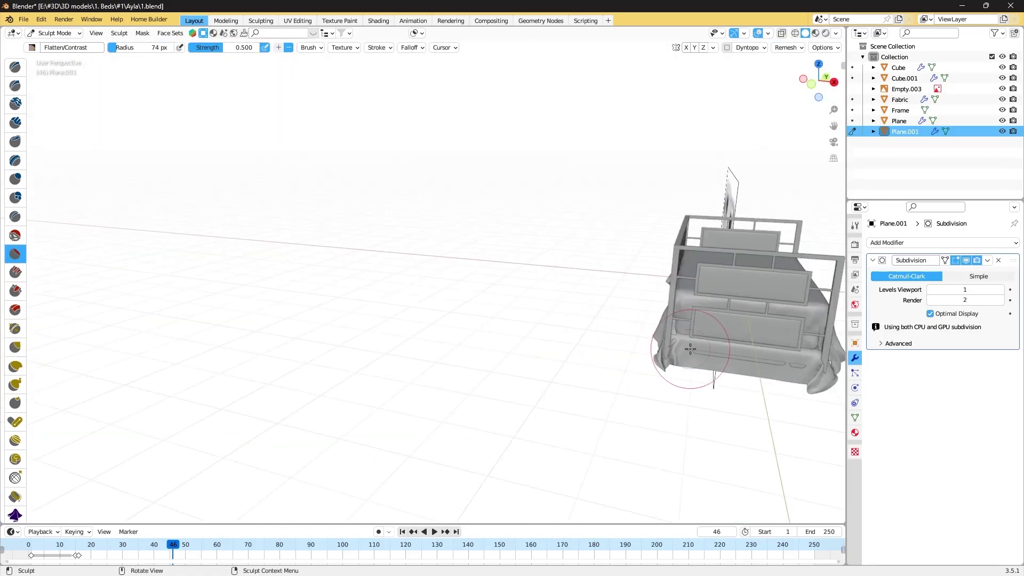
mouse_move(723, 295)
middle_mouse_down()
mouse_move(661, 305)
mouse_move(776, 321)
mouse_move(440, 371)
middle_mouse_up()
scroll(661, 304, "up", 4)
mouse_move(454, 443)
middle_mouse_down()
mouse_move(478, 349)
mouse_move(684, 386)
middle_mouse_up()
scroll(464, 406, "down", 3)
scroll(469, 373, "up", 4)
scroll(469, 373, "down", 2)
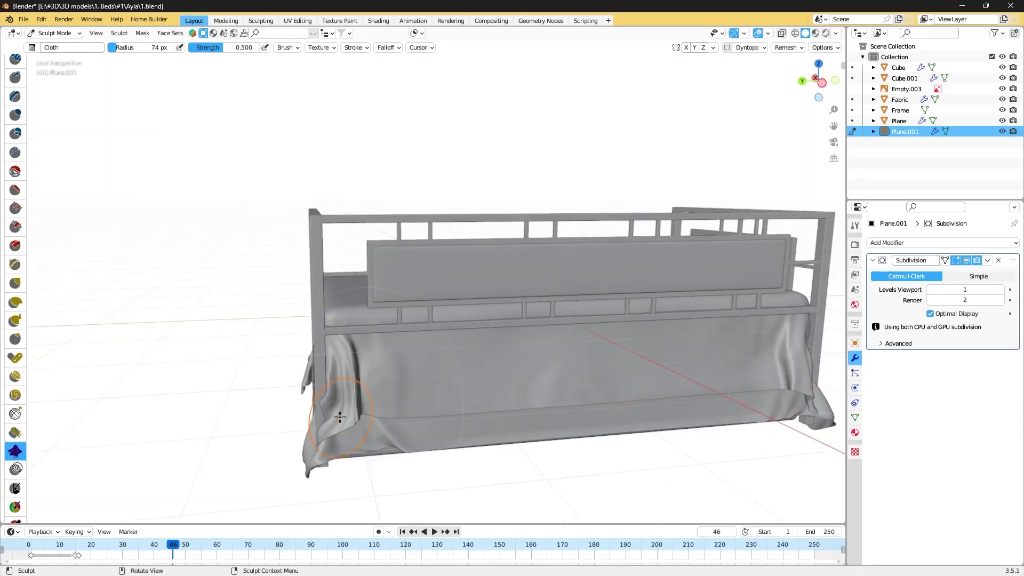
mouse_move(340, 417)
middle_mouse_down("ctrl")
mouse_move(334, 379)
mouse_move(485, 395)
middle_mouse_up("ctrl")
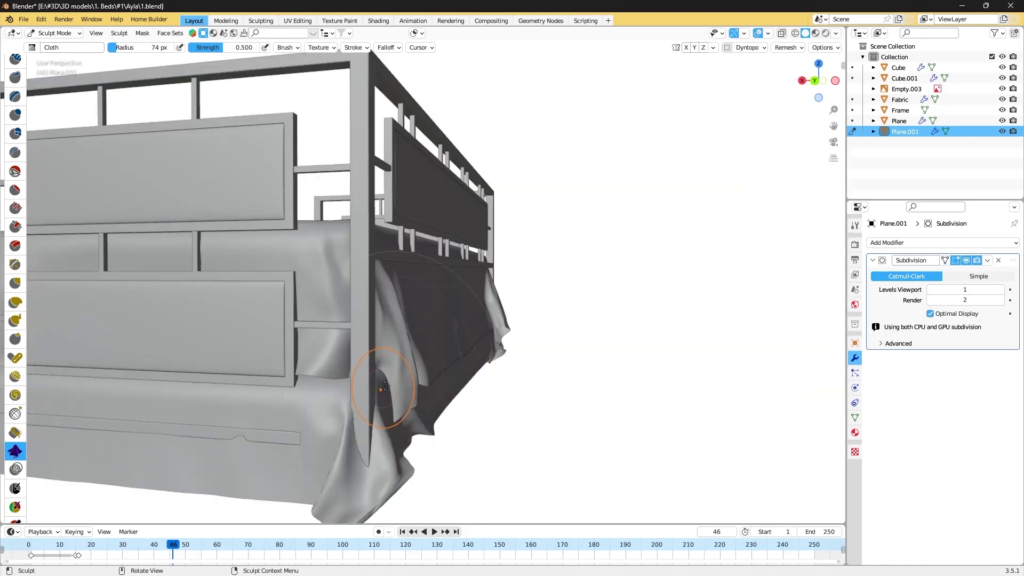
middle_click_drag(385, 386, 393, 365)
scroll(393, 366, "down", 5)
scroll(398, 339, "up", 5)
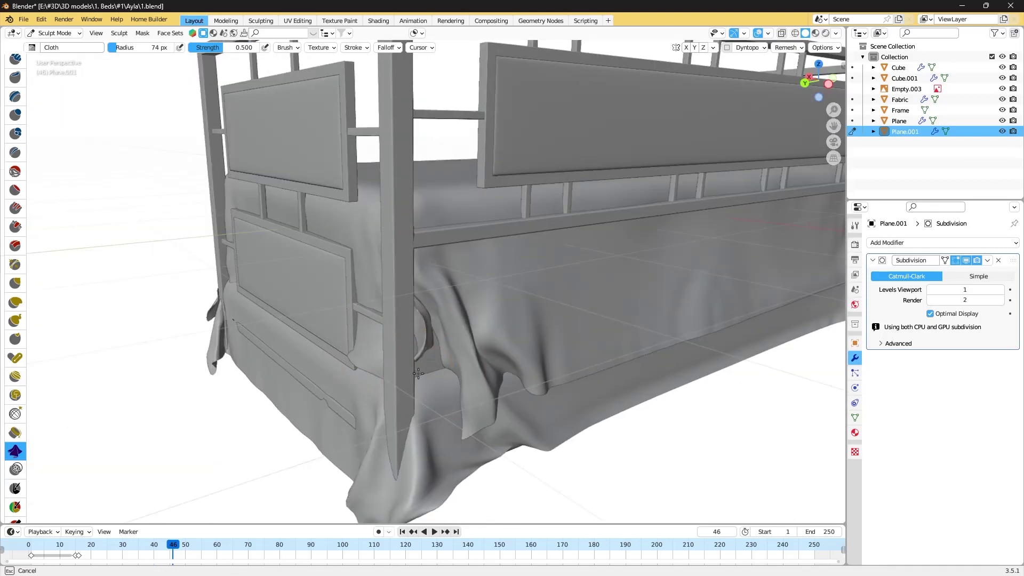
scroll(418, 373, "up", 3)
key("shift+t")
scroll(314, 339, "down", 6)
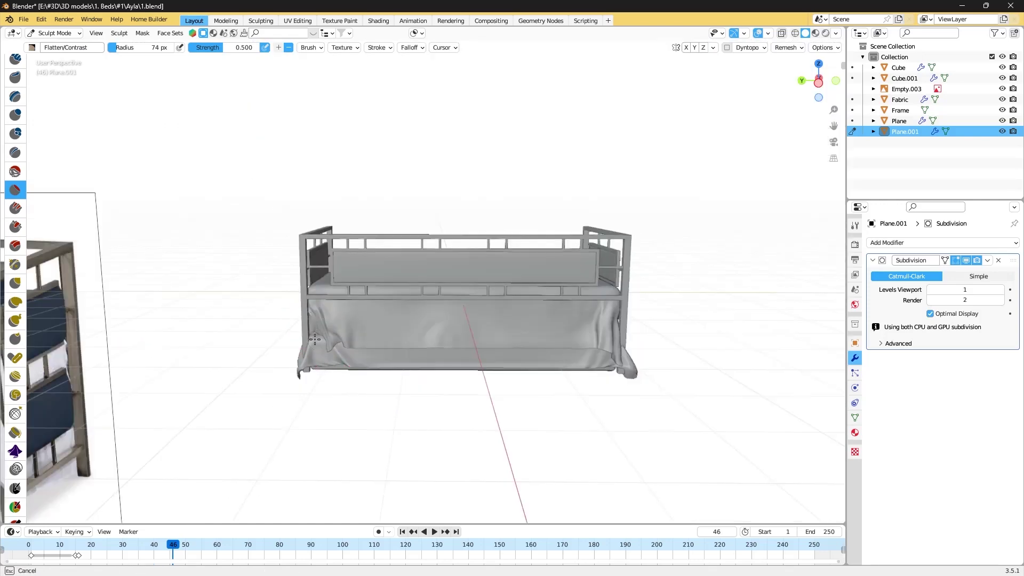
middle_click_drag(313, 329, 349, 333)
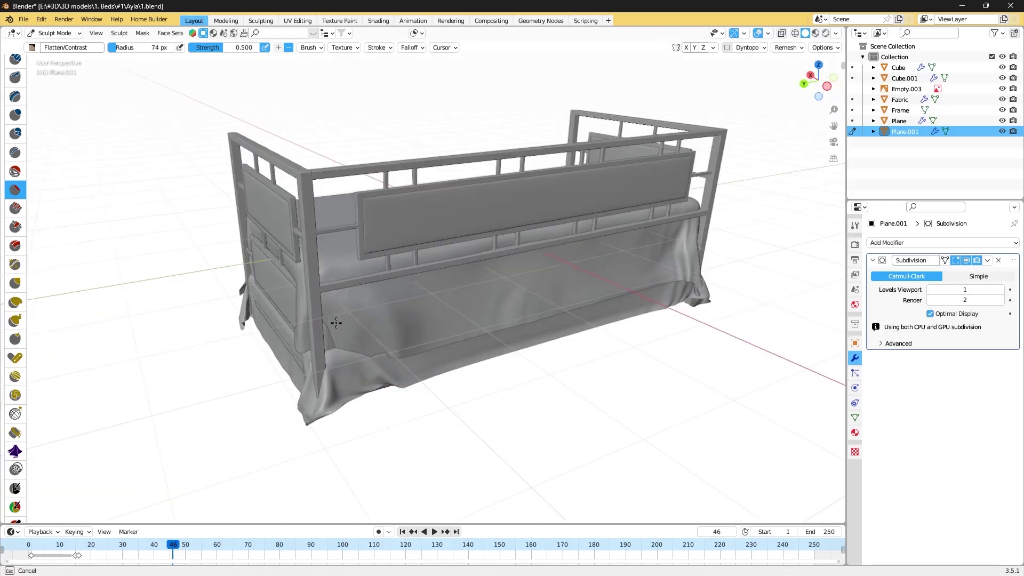
scroll(348, 334, "up", 5)
scroll(348, 333, "down", 5)
key("shift+e")
scroll(361, 321, "up", 5)
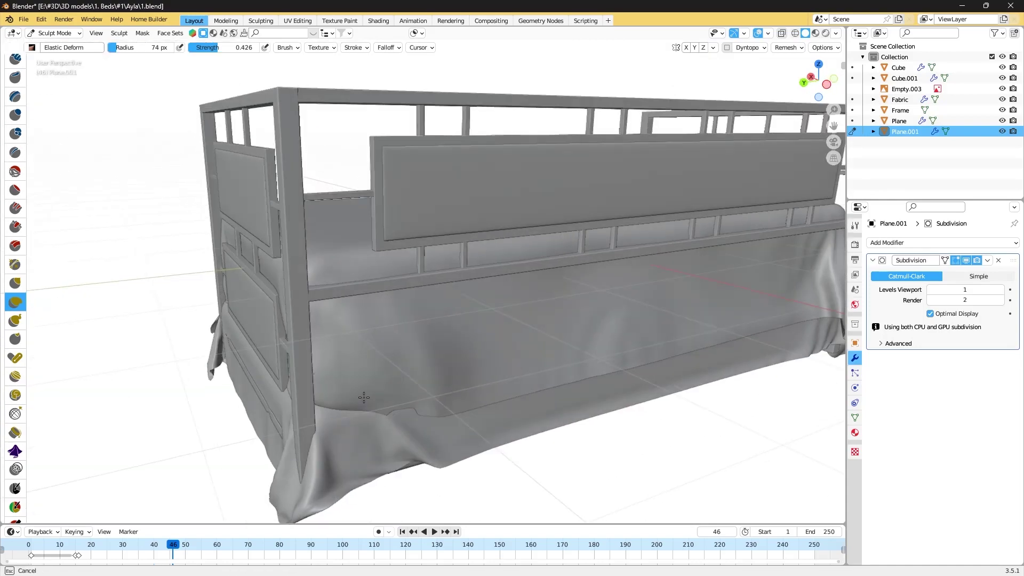
middle_click_drag(352, 327, 435, 404)
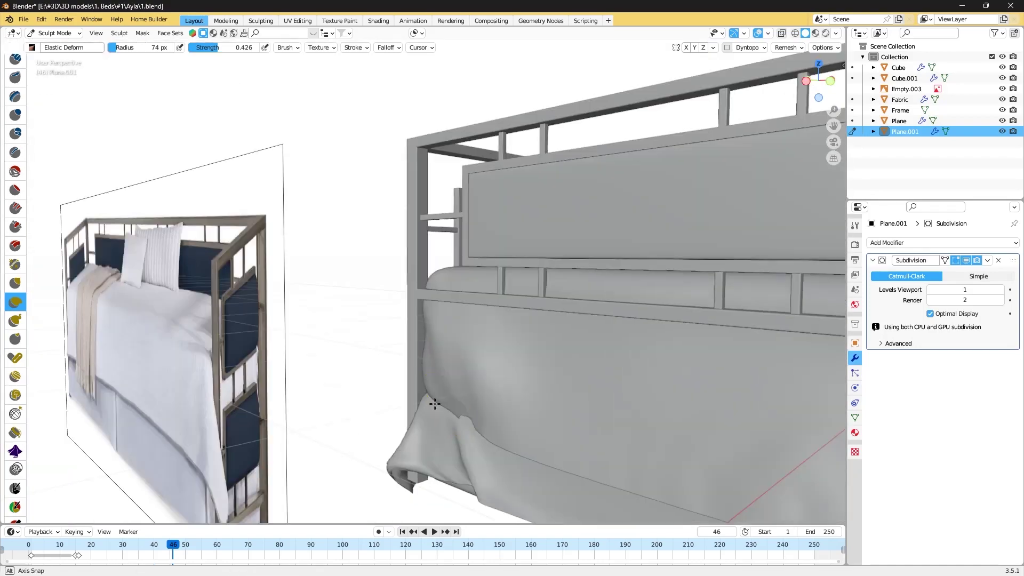
scroll(391, 332, "up", 5)
Inspect the draped fabric at the frame corner from several angles and save the file.
scroll(482, 320, "down", 6)
middle_click_drag(483, 320, 464, 314)
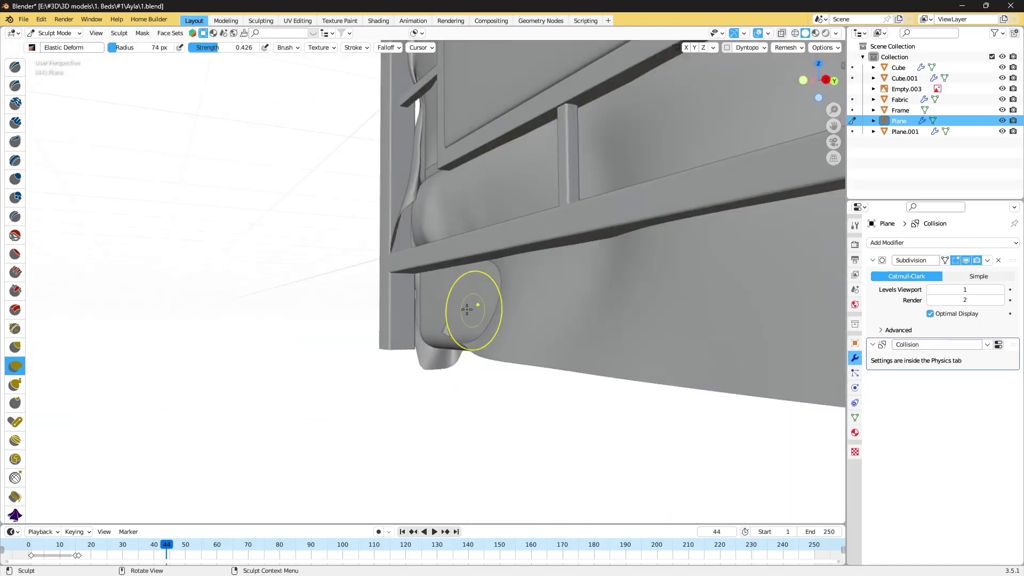
left_click_drag(467, 310, 361, 304, "alt")
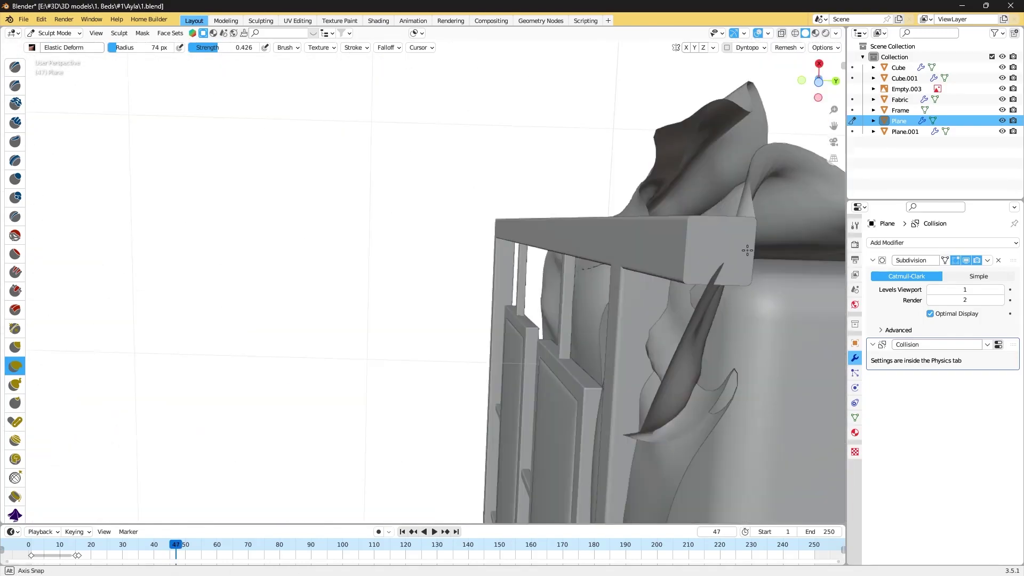
mouse_move(660, 293)
middle_mouse_down()
mouse_move(749, 243)
mouse_move(571, 237)
mouse_move(686, 171)
mouse_move(673, 224)
mouse_move(483, 173)
mouse_move(604, 232)
middle_mouse_up()
middle_click_drag(320, 268, 505, 350)
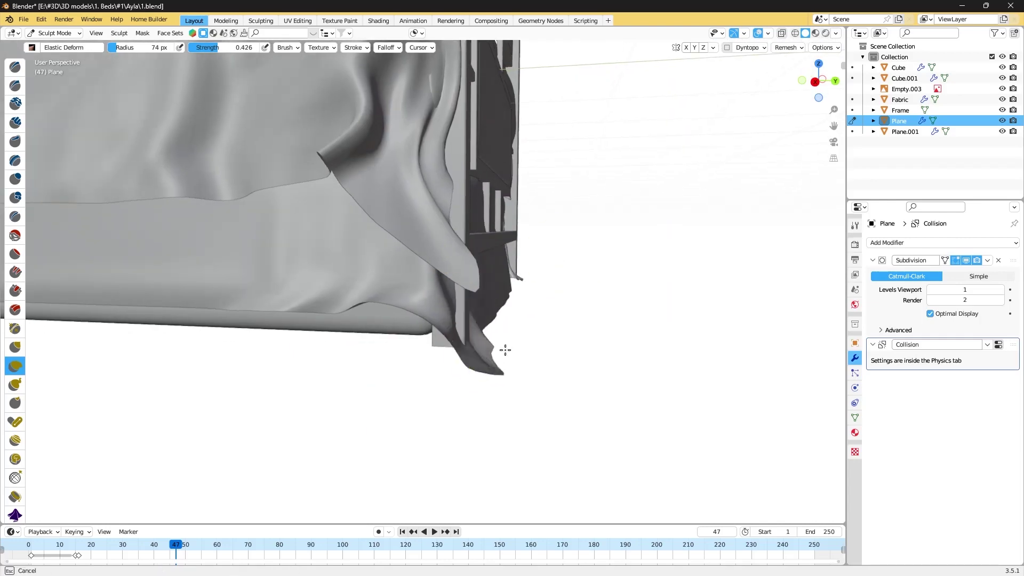
mouse_move(405, 316)
middle_mouse_down()
mouse_move(343, 279)
mouse_move(469, 331)
mouse_move(425, 371)
mouse_move(499, 521)
mouse_move(380, 416)
mouse_move(492, 423)
mouse_move(350, 393)
mouse_move(629, 348)
mouse_move(542, 254)
mouse_move(619, 363)
mouse_move(629, 341)
mouse_move(657, 335)
middle_mouse_up()
key("ctrl+s")
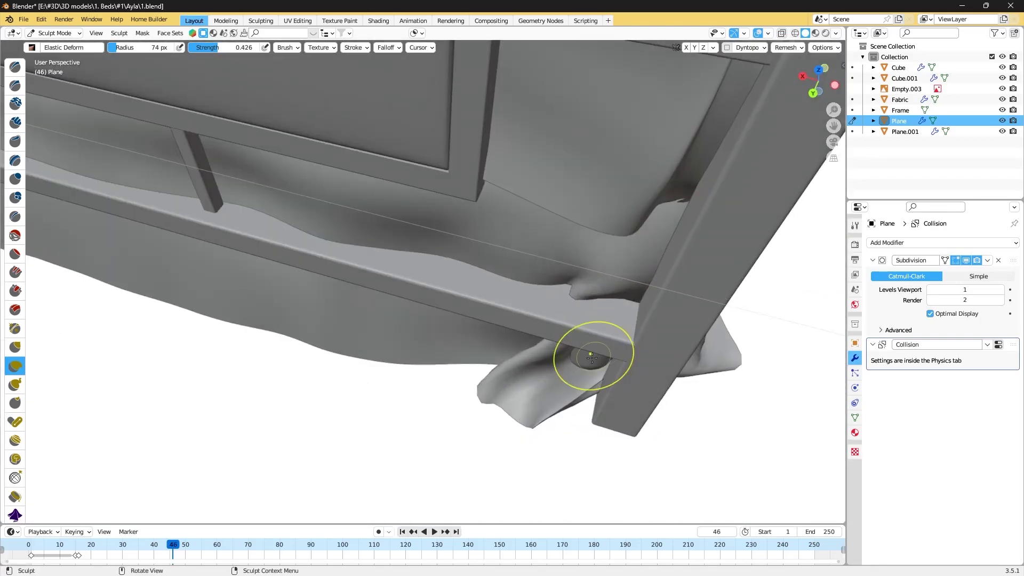
Grab-pull the bedspread folds around the bed leg and save.
middle_click_drag(592, 358, 685, 484)
key("g")
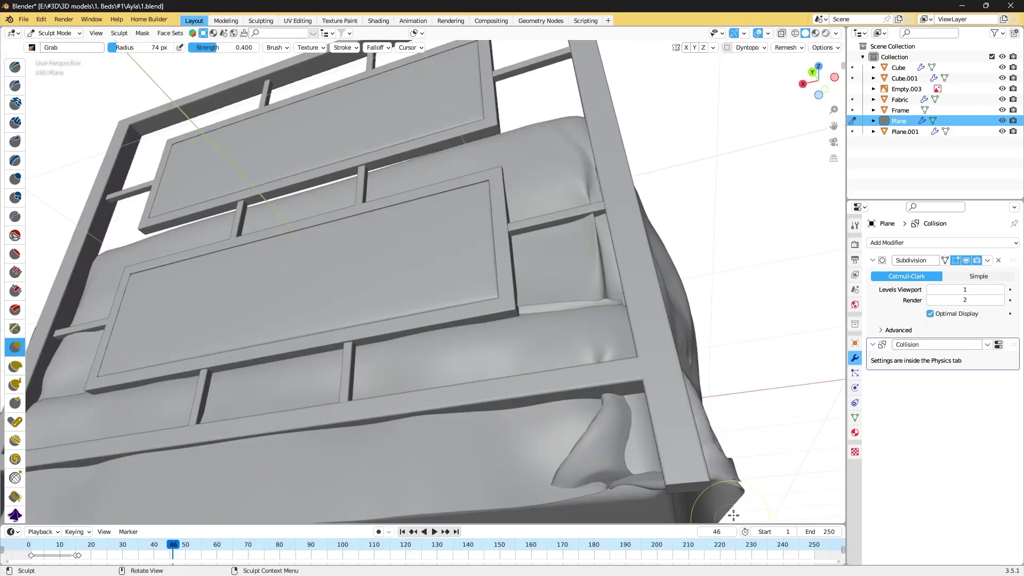
middle_click_drag(733, 515, 693, 361)
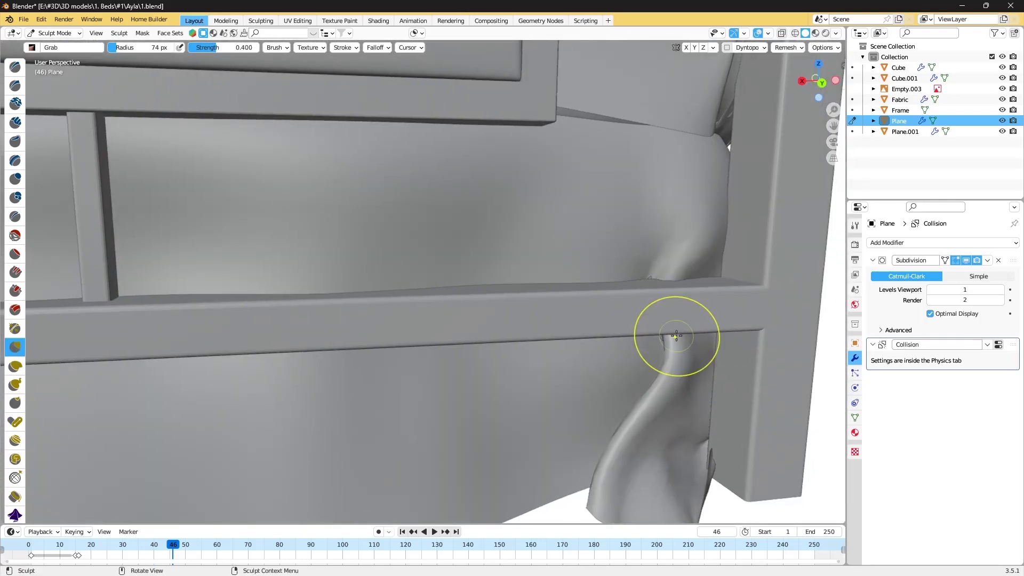
mouse_move(691, 454)
middle_mouse_down()
mouse_move(723, 320)
mouse_move(692, 460)
mouse_move(604, 391)
mouse_move(590, 409)
mouse_move(455, 411)
mouse_move(564, 388)
middle_mouse_up()
scroll(692, 460, "down", 8)
key("ctrl+s")
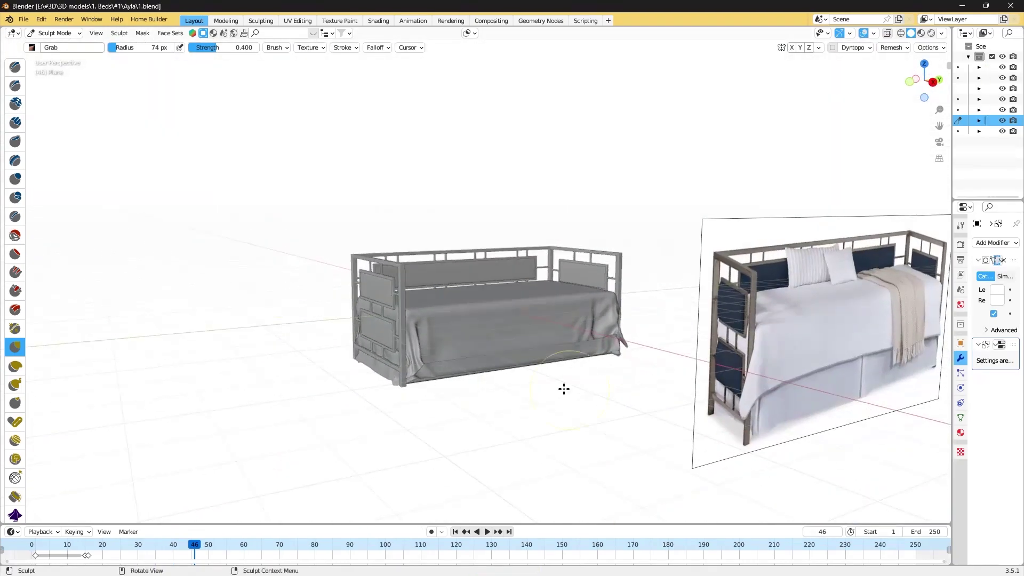
Deselect the bed, save the file again, and orbit around the whole daybed.
scroll(206, 150, "up", 3)
left_click(255, 249)
middle_click_drag(255, 249, 331, 262)
scroll(331, 262, "down", 3)
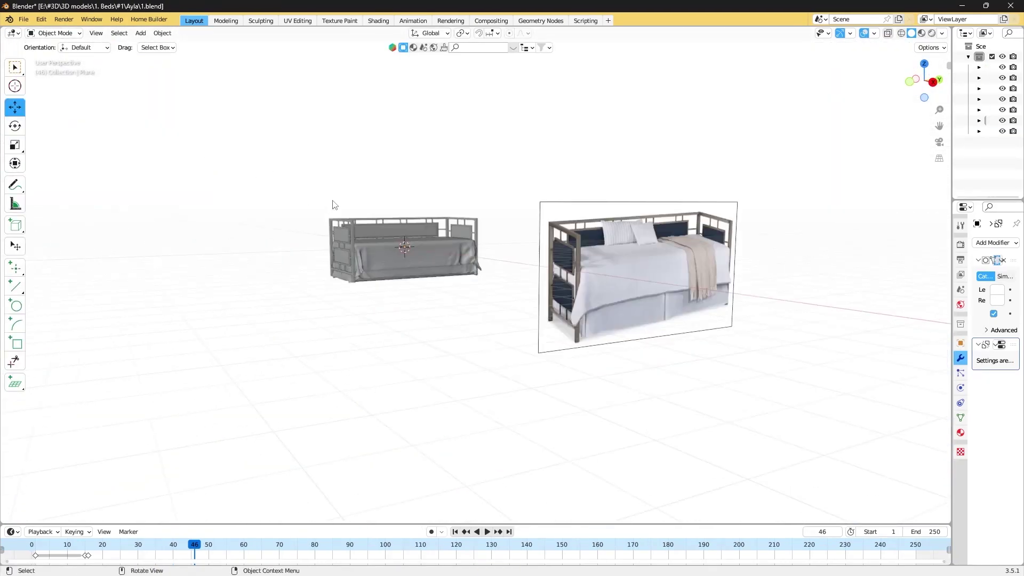
scroll(350, 272, "up", 2)
left_click(350, 272)
key("alt+a")
key("ctrl+s")
mouse_move(353, 325)
middle_mouse_down()
mouse_move(558, 383)
mouse_move(663, 385)
middle_mouse_up()
scroll(466, 396, "up", 2)
Add a new cube and subdivide it with 35 evenly centred loop cuts.
scroll(465, 395, "up", 2)
key("shift+a")
left_click(450, 322)
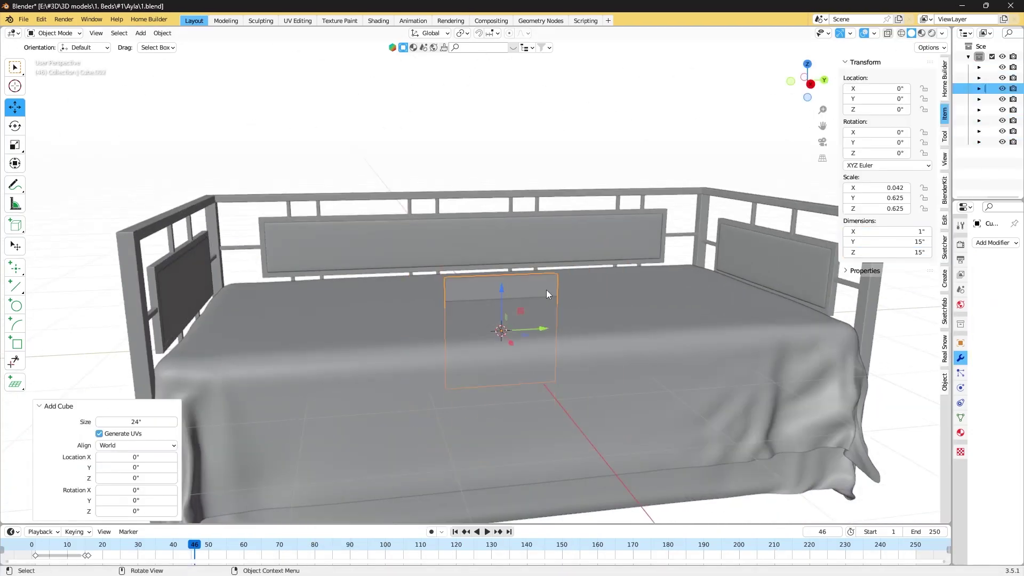
key("Tab")
key("KP_Decimal")
key("ctrl+r")
scroll(470, 331, "up", 20)
left_click(470, 331)
right_click(195, 375)
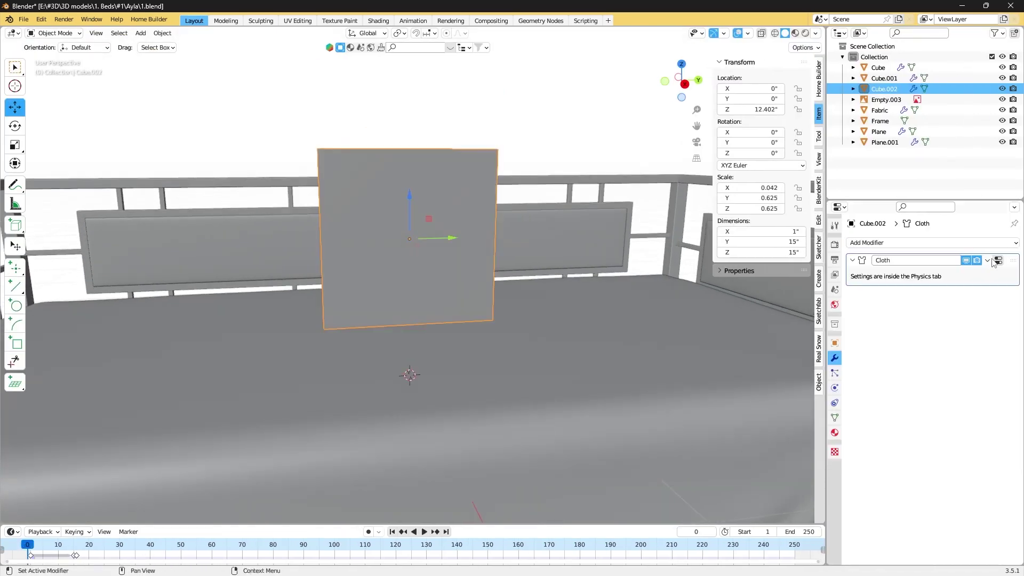
Give the cube Cloth physics with Pressure and run the simulation from frame one.
left_click(997, 260)
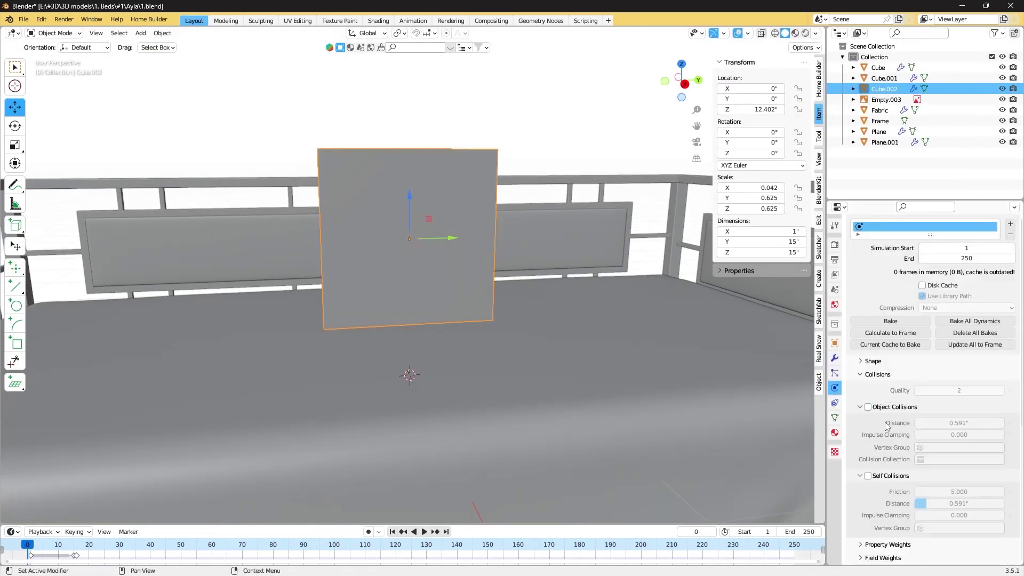
scroll(866, 421, "down", 12)
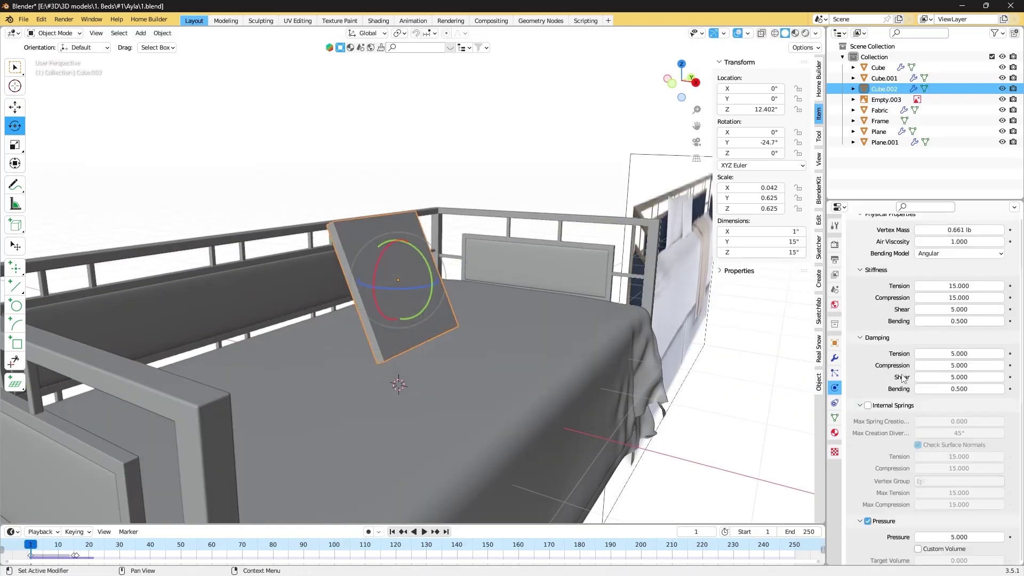
key("shift+Left")
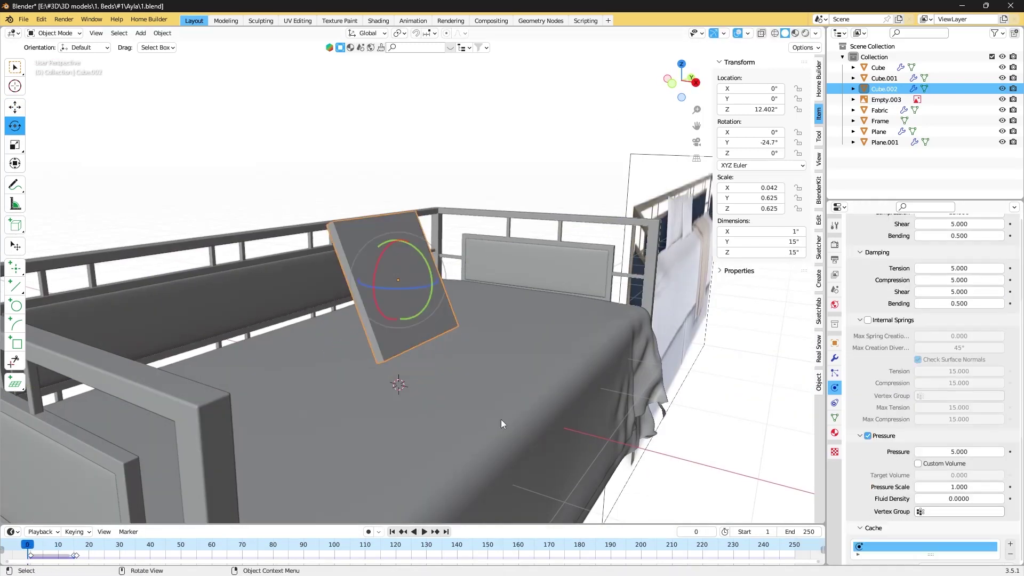
scroll(934, 374, "down", 10)
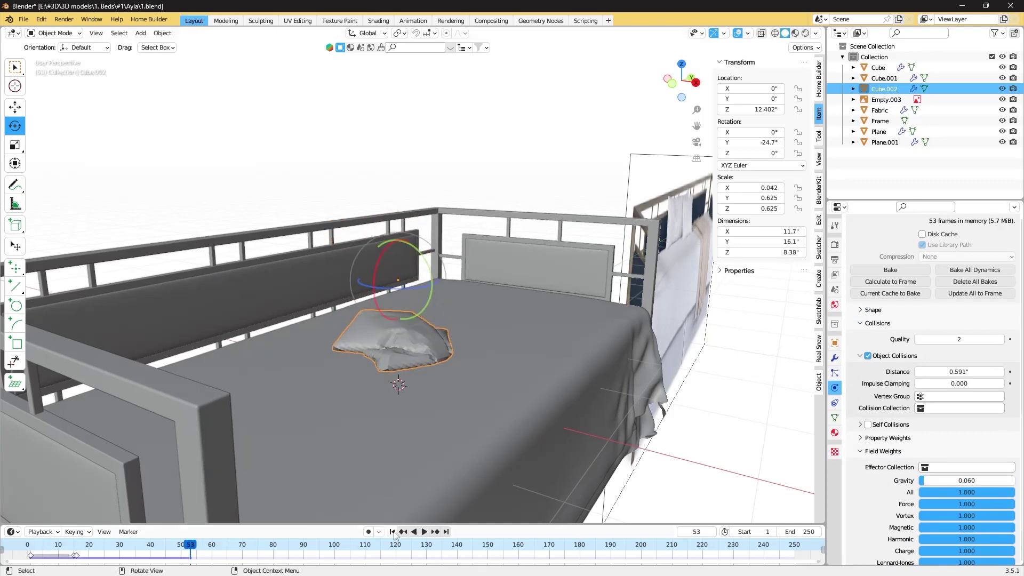
scroll(886, 443, "up", 3)
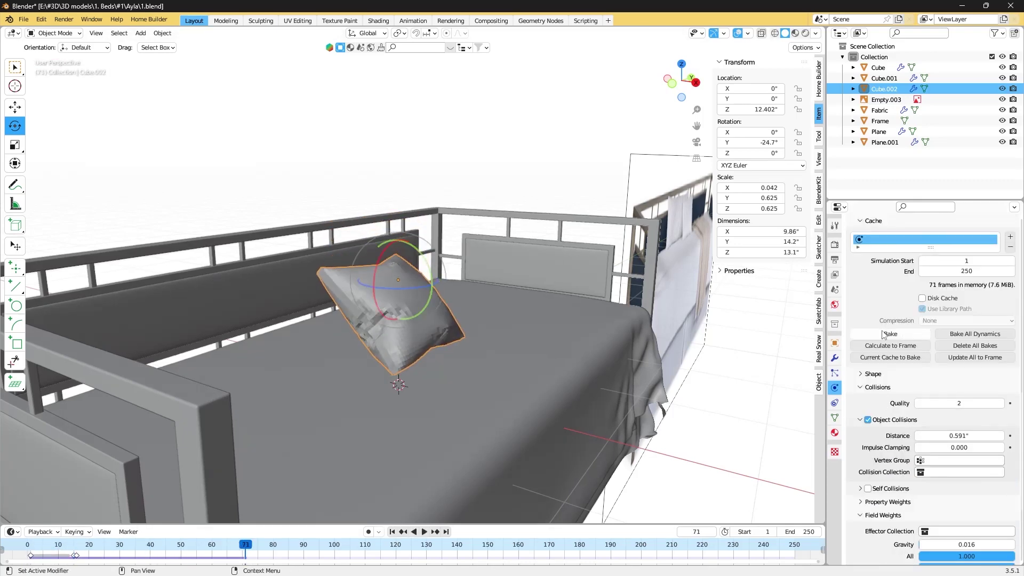
middle_click_drag(259, 486, 257, 337)
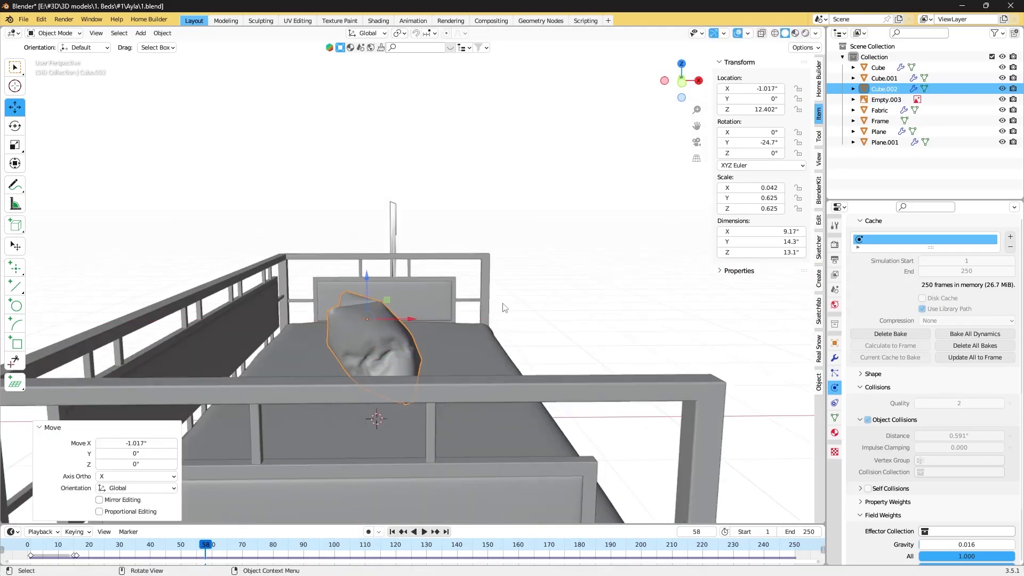
middle_click_drag(504, 308, 528, 280)
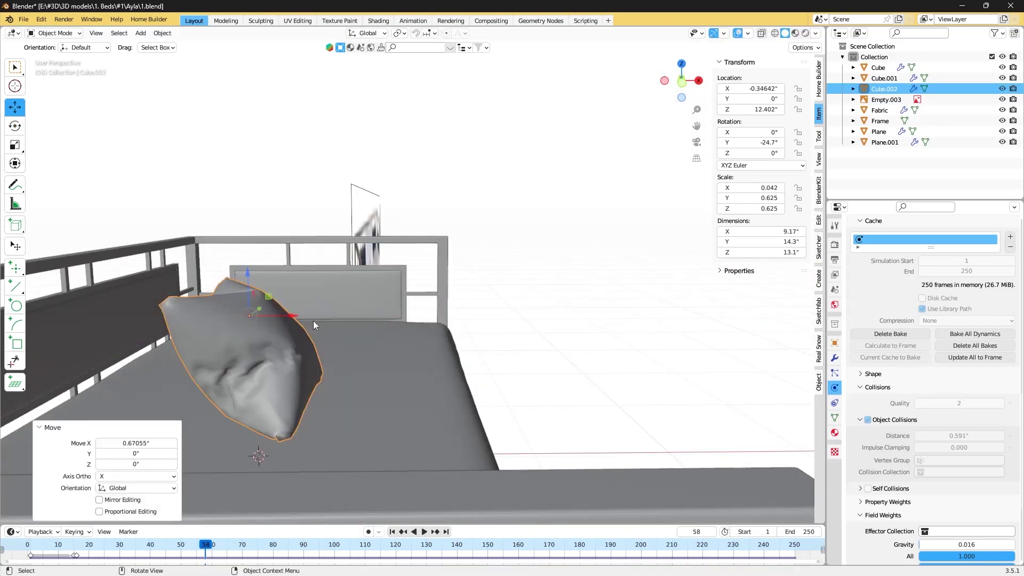
scroll(528, 280, "down", 3)
Smooth the pillow with a Subdivision Surface modifier and save the file.
left_click(835, 290)
left_click(932, 243)
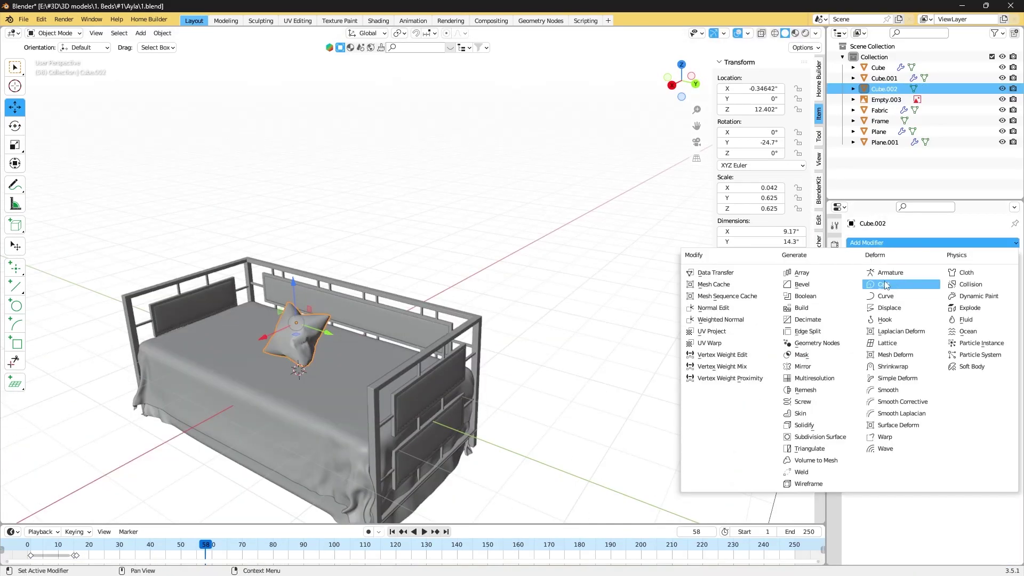
left_click(814, 436)
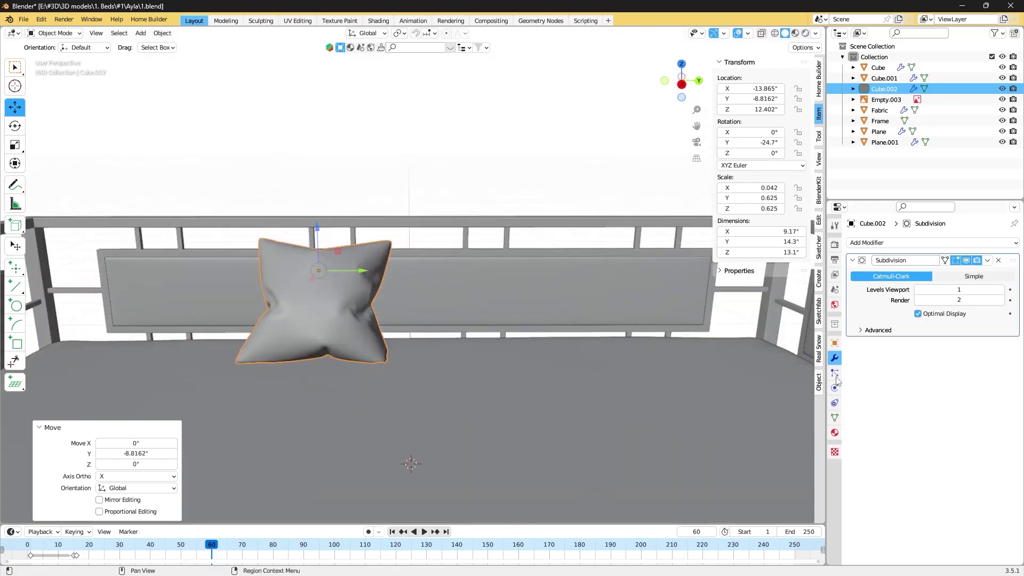
left_click(836, 387)
key("ctrl+s")
middle_click_drag(533, 347, 444, 325)
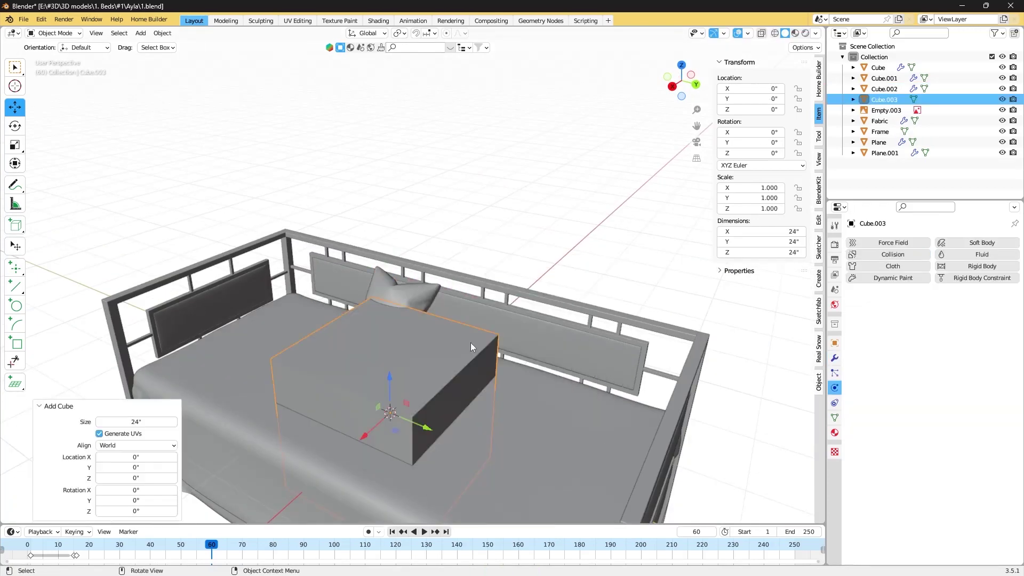
Set the new cube's width and a height of 10, and position it over the bed.
key("KP_1")
double_click(783, 232)
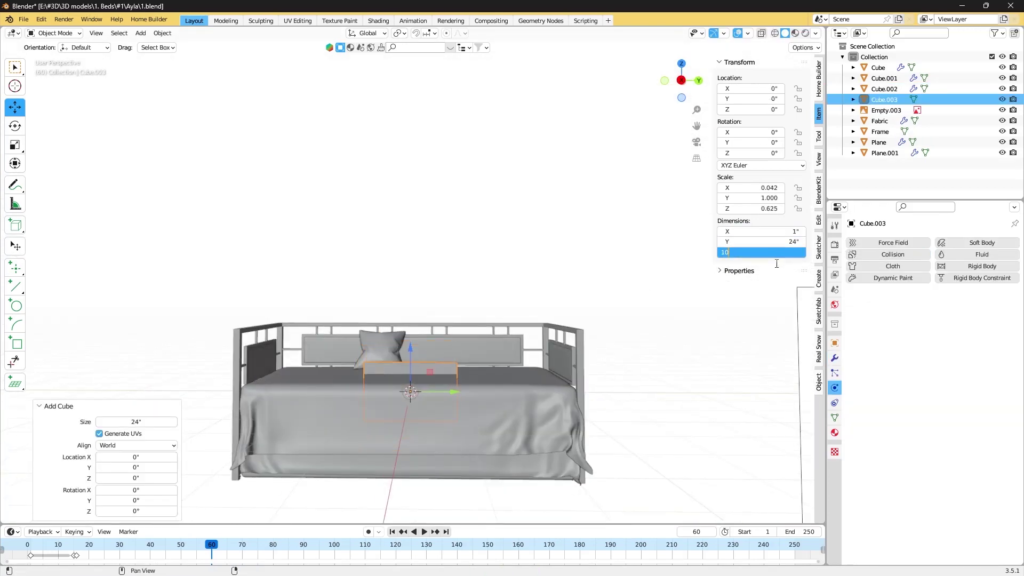
key("Return")
scroll(770, 283, "down", 3)
left_click(767, 320)
middle_click_drag(560, 277, 373, 331)
scroll(374, 331, "up", 5)
left_click_drag(374, 331, 348, 412)
Rotate the panel 20° about Z and tilt it back about X.
key("r")
key("z")
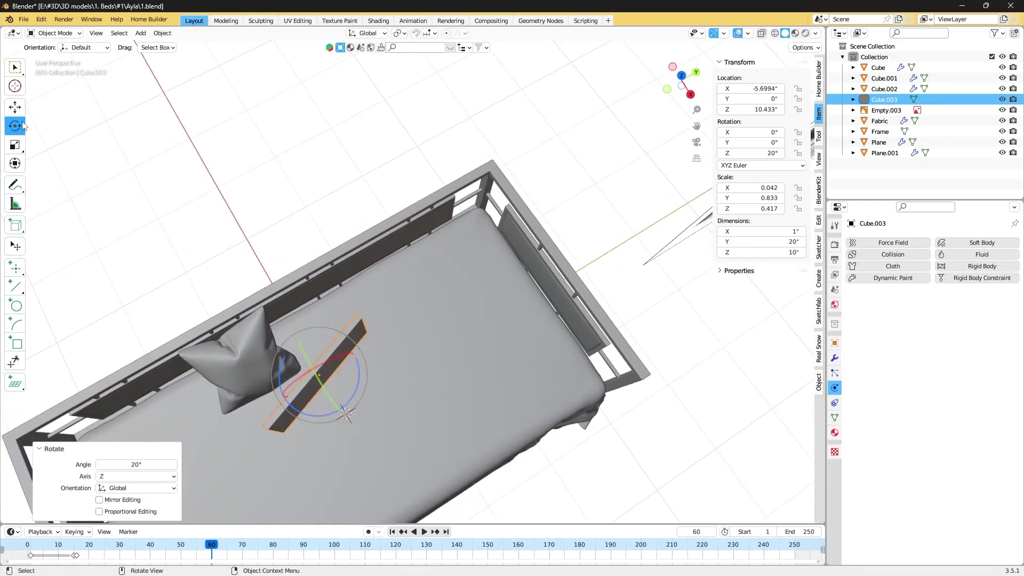
key("g")
key("x")
left_click(357, 342)
middle_click_drag(380, 356, 320, 331)
Subdivide the panel with loop cuts in Edit Mode and save.
key("Tab")
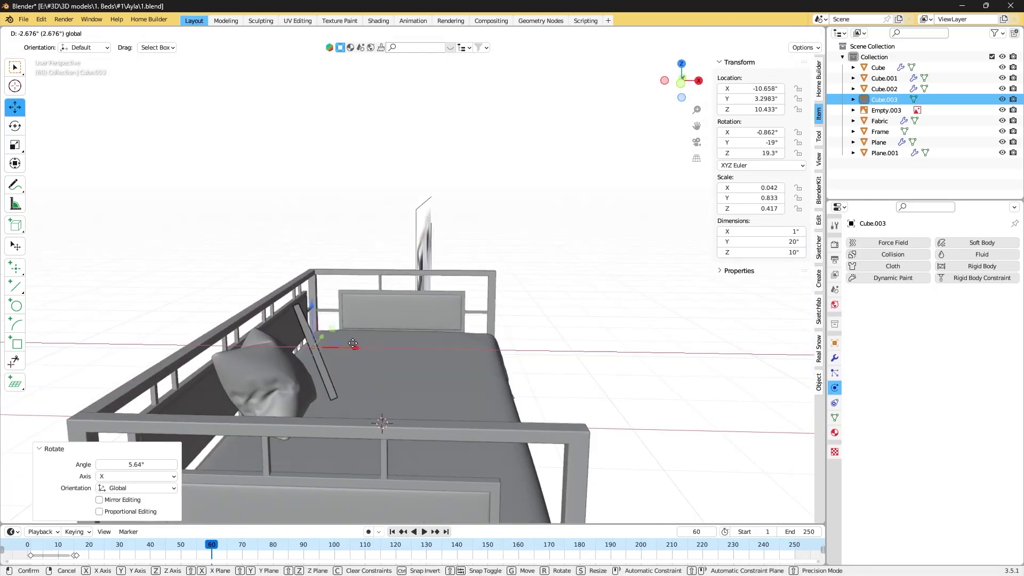
key("ctrl+s")
key("ctrl+r")
scroll(299, 317, "up", 4)
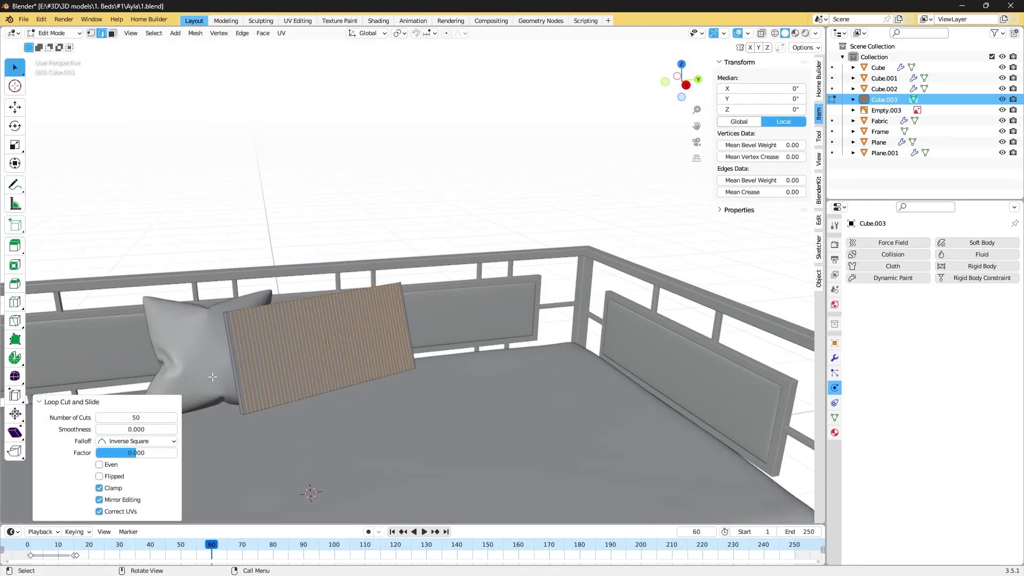
key("Return")
key("Tab")
key("ctrl+s")
Add Cloth physics to the panel and watch the cloth fall onto the bed.
left_click(893, 266)
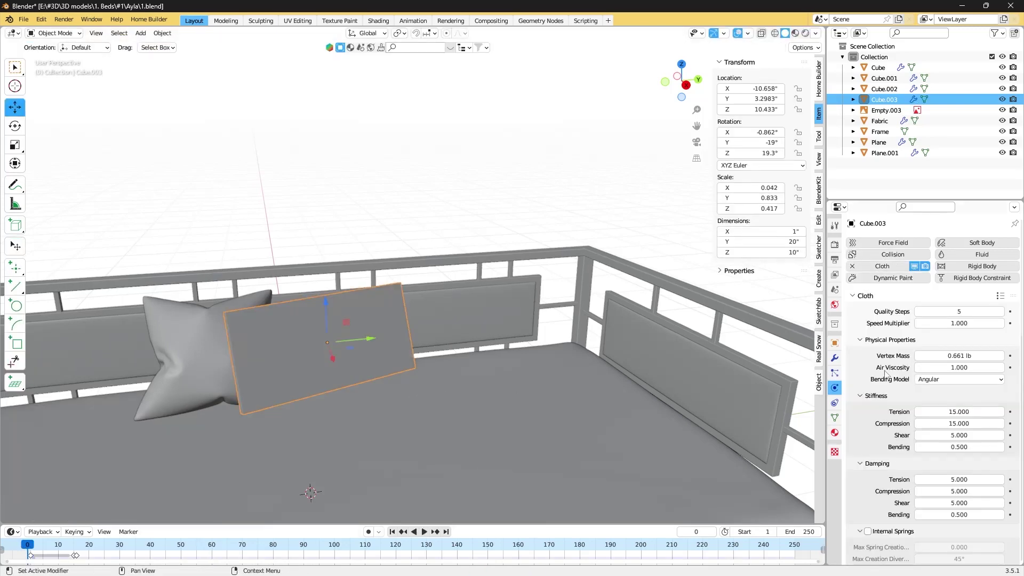
scroll(885, 373, "down", 5)
scroll(880, 395, "down", 5)
scroll(877, 412, "down", 5)
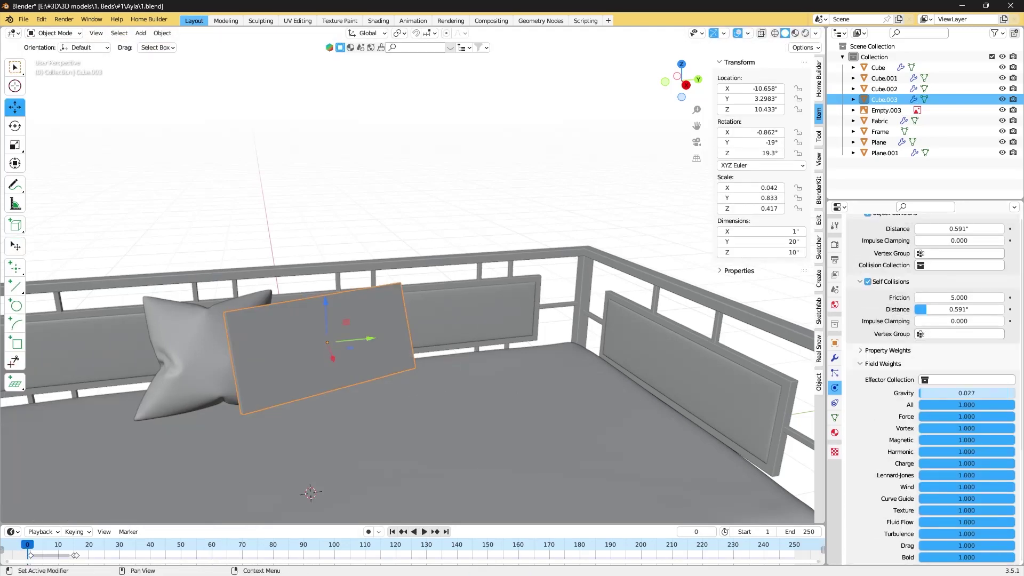
scroll(880, 374, "up", 10)
middle_click_drag(434, 400, 374, 341)
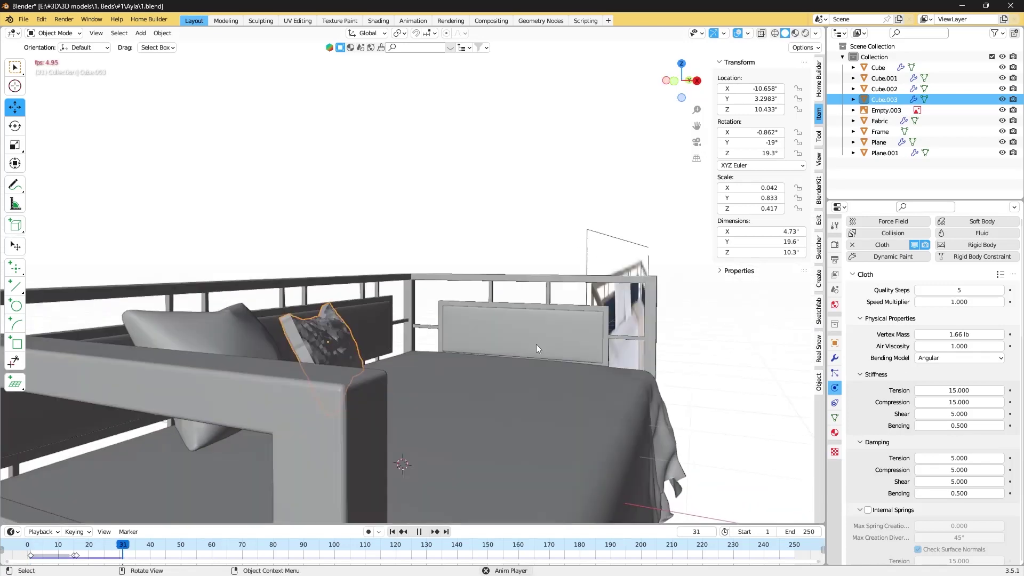
scroll(852, 317, "down", 10)
Set self collision distance 0.27, turn off self collisions, and play the sim until the pillow settles.
left_click_drag(939, 307, 923, 307)
left_click(868, 279)
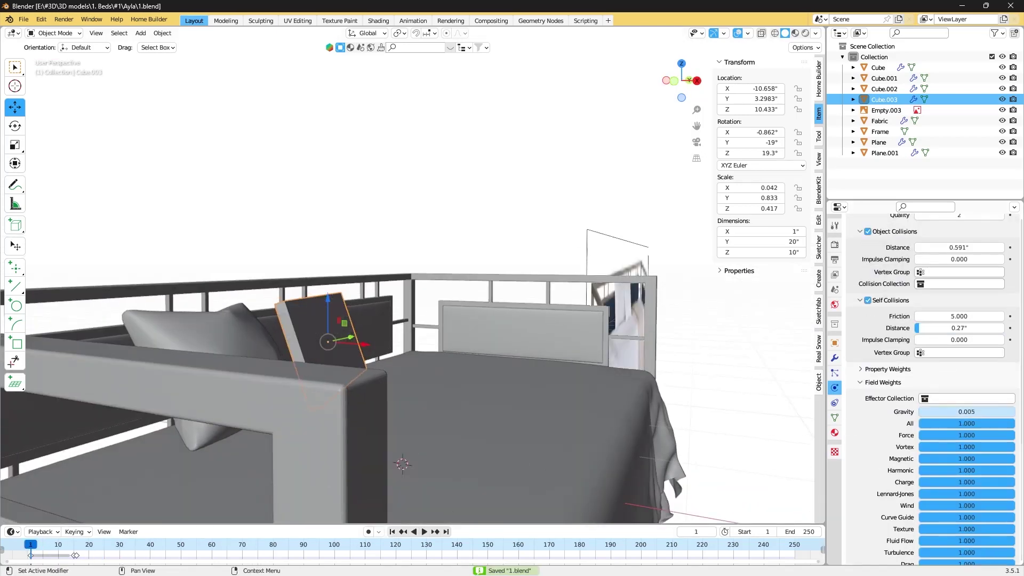
scroll(907, 374, "up", 3)
left_click(819, 189)
key("space")
scroll(896, 435, "down", 3)
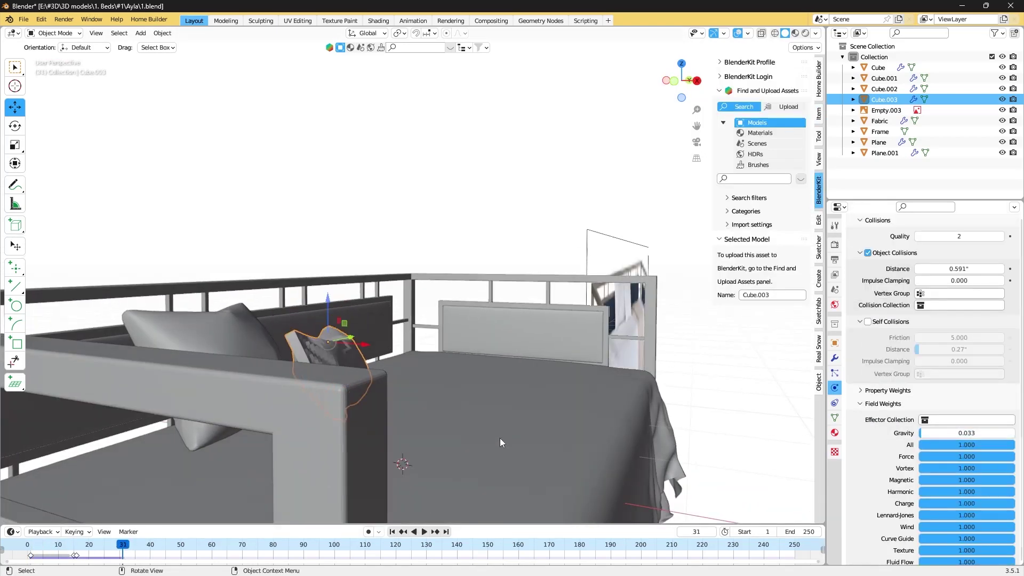
middle_click_drag(501, 443, 320, 480)
left_click(74, 544)
key("space")
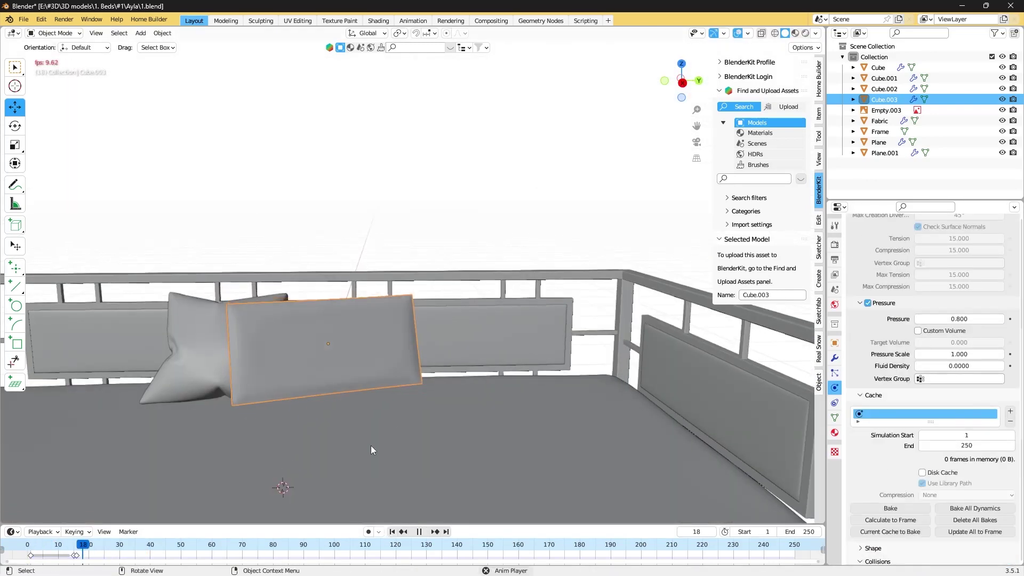
key("Escape")
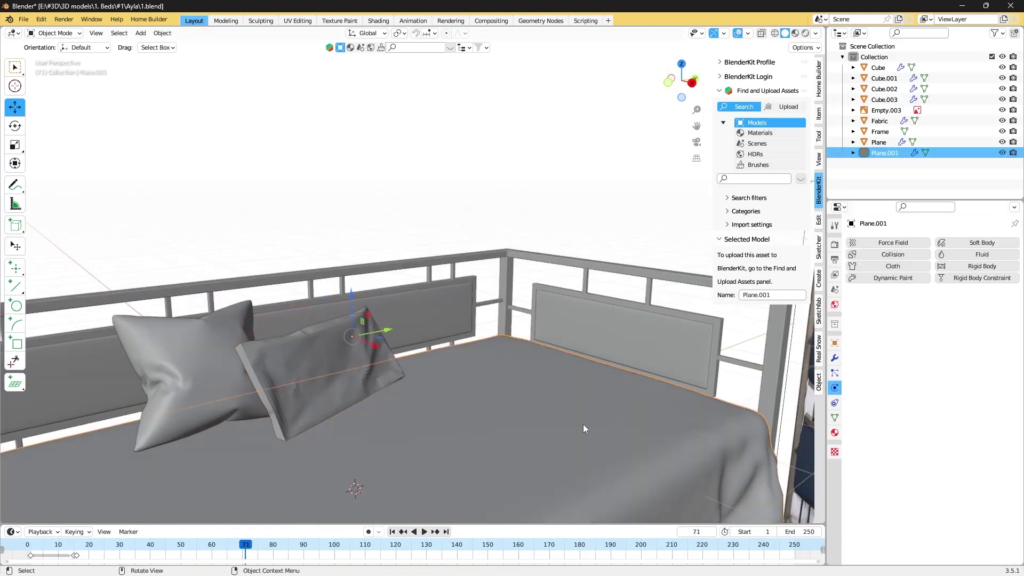
Save the blend file with the second pillow beside the first.
scroll(907, 373, "up", 10)
scroll(880, 384, "down", 10)
scroll(856, 388, "down", 8)
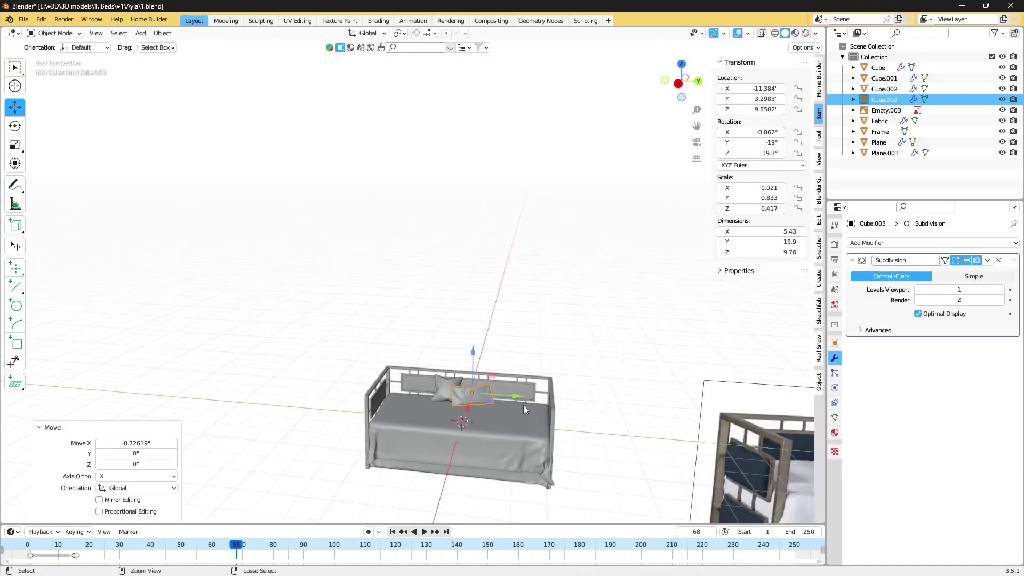
key("ctrl+s")
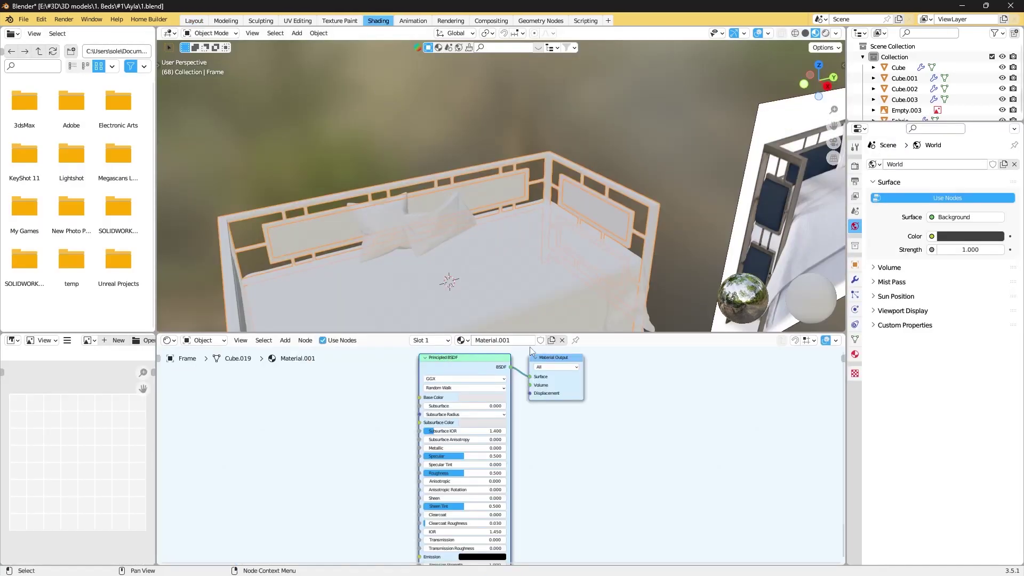
Load the metal image texture maps into the frame's Principled BSDF with Ctrl+Shift+T.
key("ctrl+shift+t")
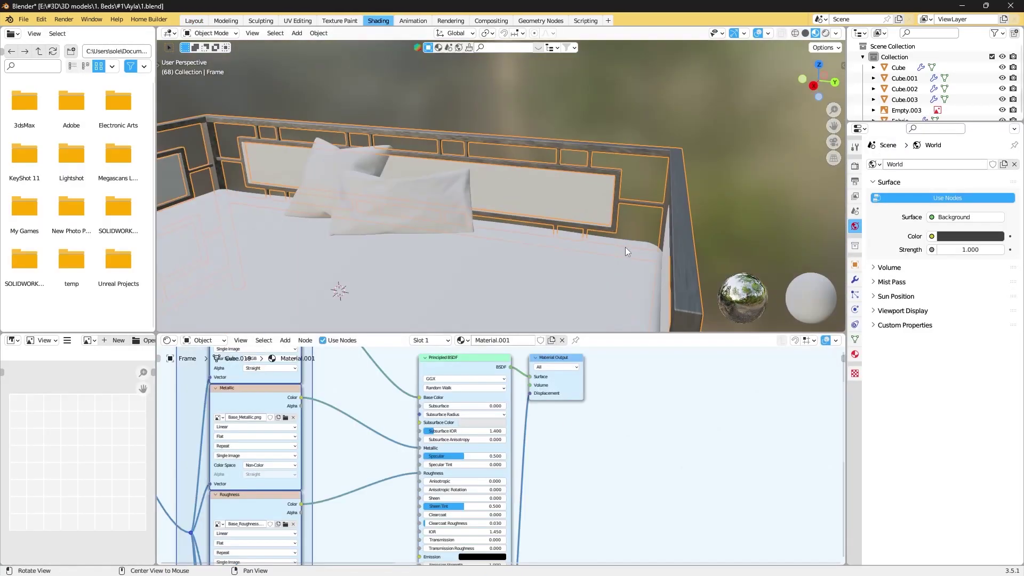
scroll(328, 242, "down", 5)
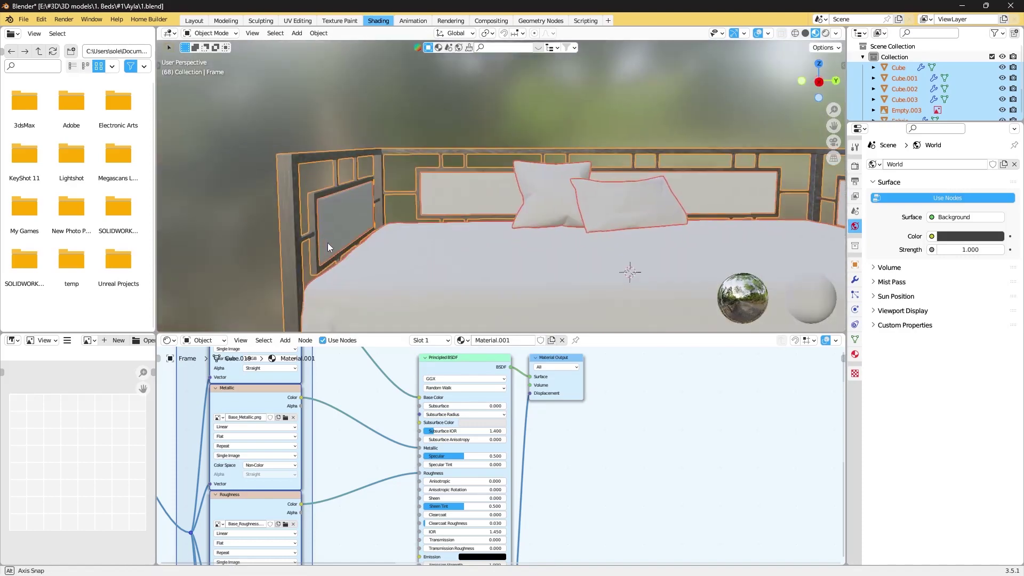
middle_click_drag(328, 242, 351, 237)
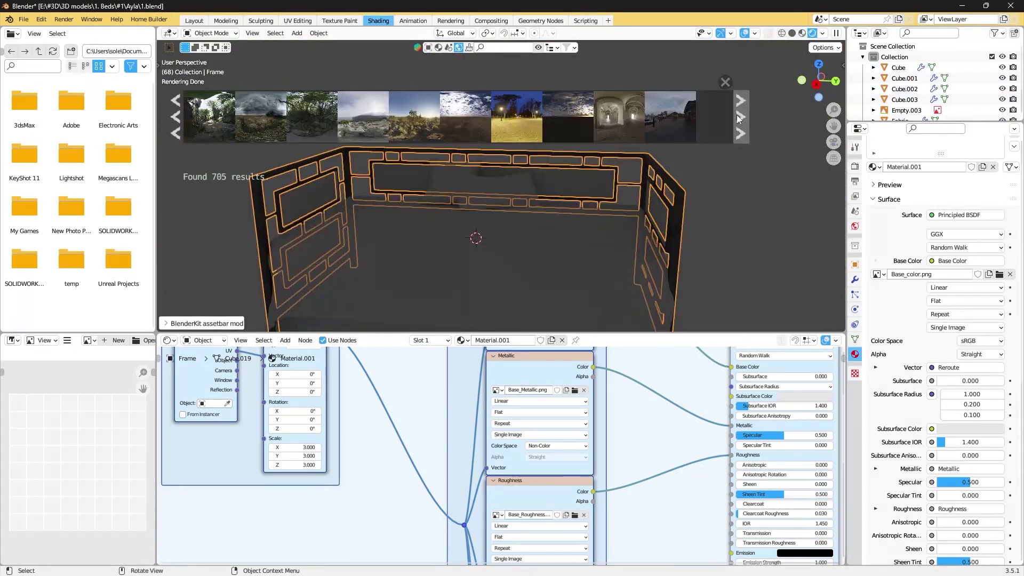
Page through the BlenderKit HDRIs and apply the Studio Country Hall environment.
left_click(737, 114)
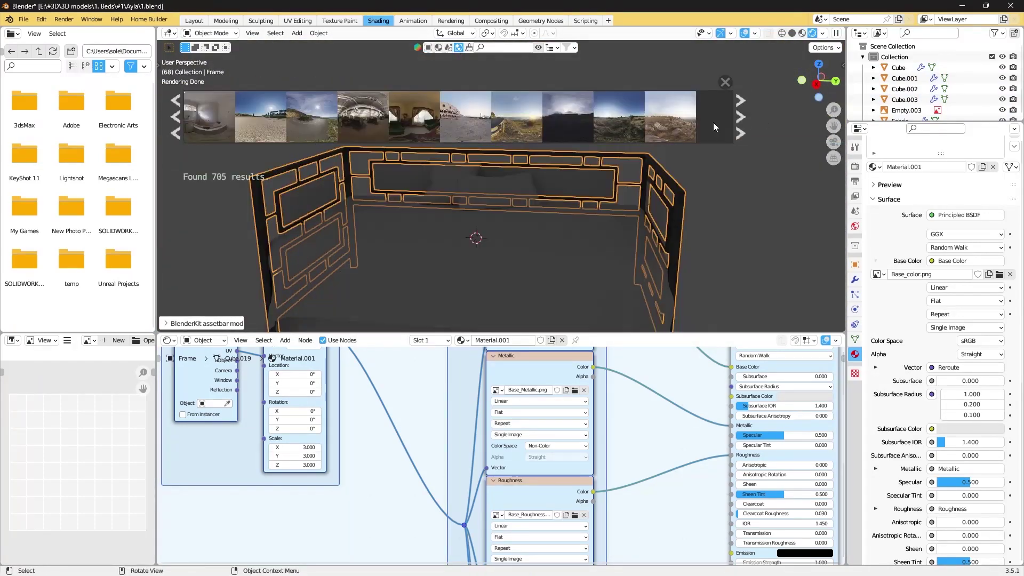
left_click(741, 117)
left_click(741, 117)
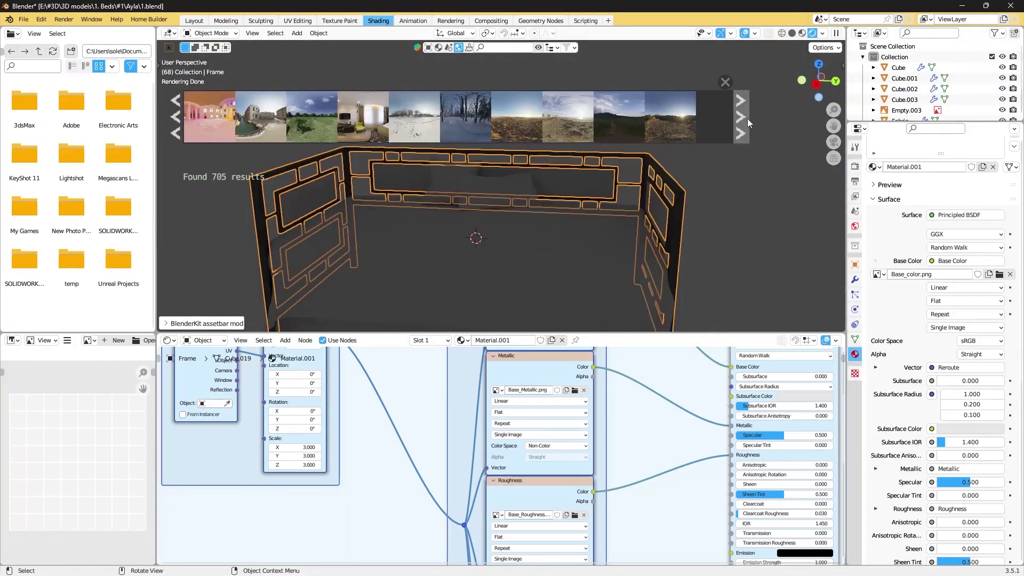
left_click(741, 117)
left_click_drag(671, 117, 661, 167)
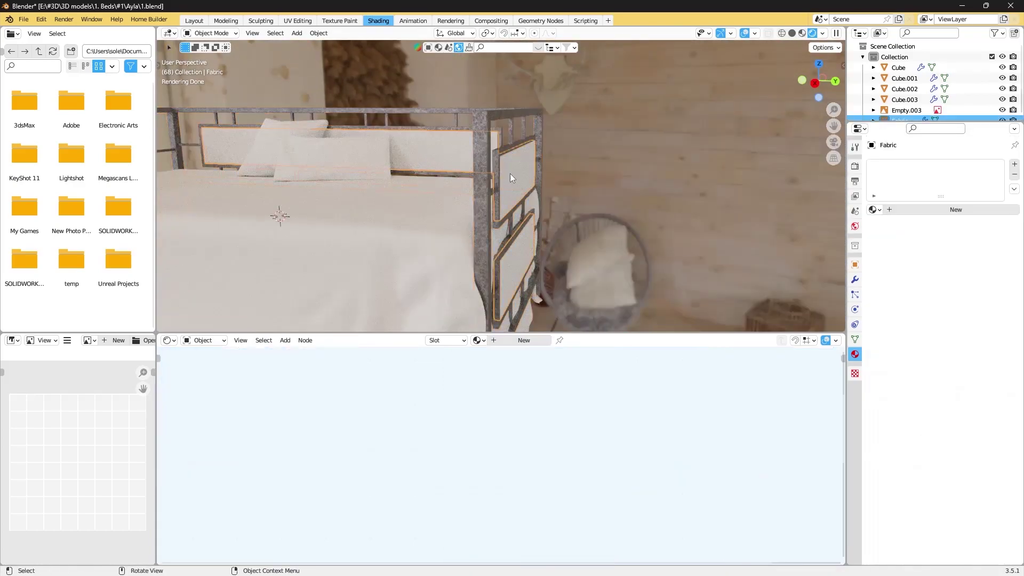
Wire all Lyric Ivory fabric texture maps into the bedspread material and adjust texture scale X.
key("ctrl+shift+t")
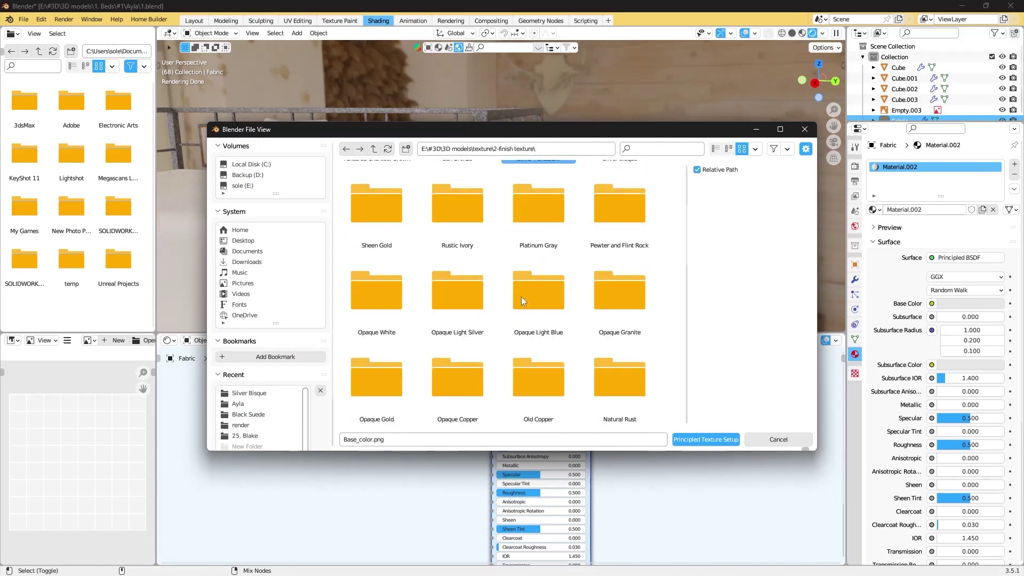
key("BackSpace")
scroll(496, 250, "up", 3)
scroll(496, 249, "up", 3)
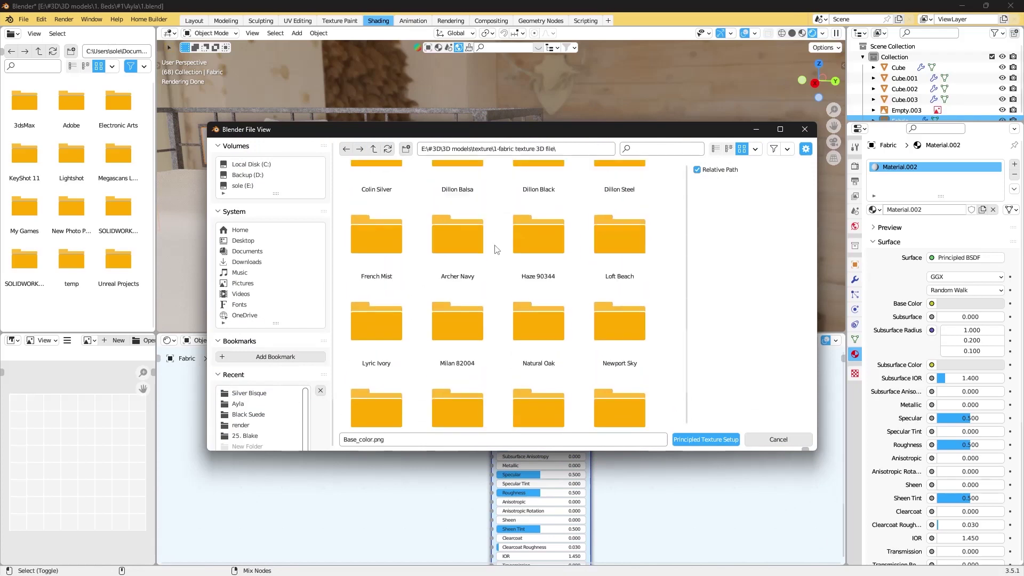
scroll(496, 249, "up", 3)
scroll(496, 250, "up", 2)
double_click(477, 257)
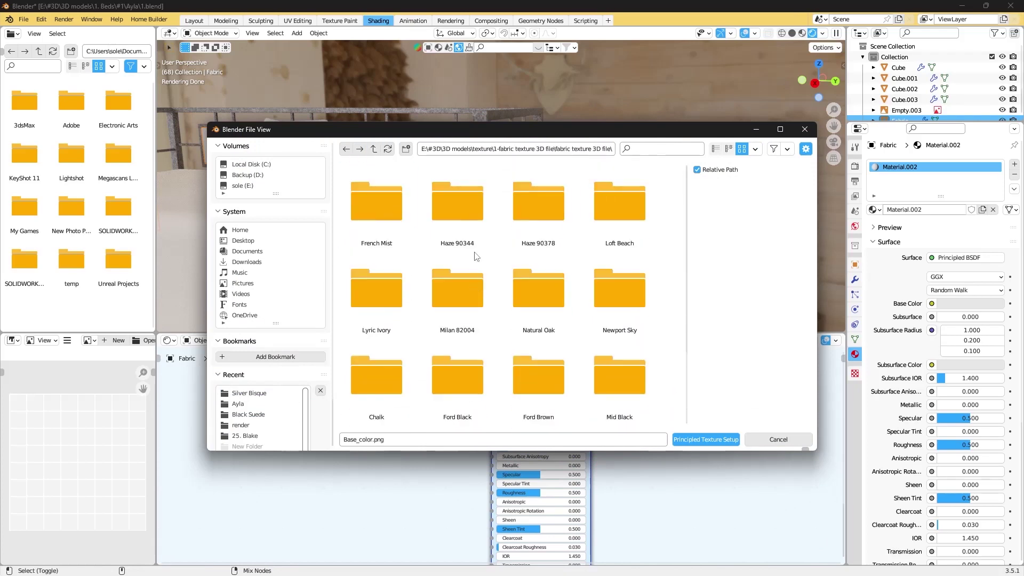
double_click(385, 280)
key("a")
key("Return")
scroll(295, 436, "up", 5)
left_click(283, 443)
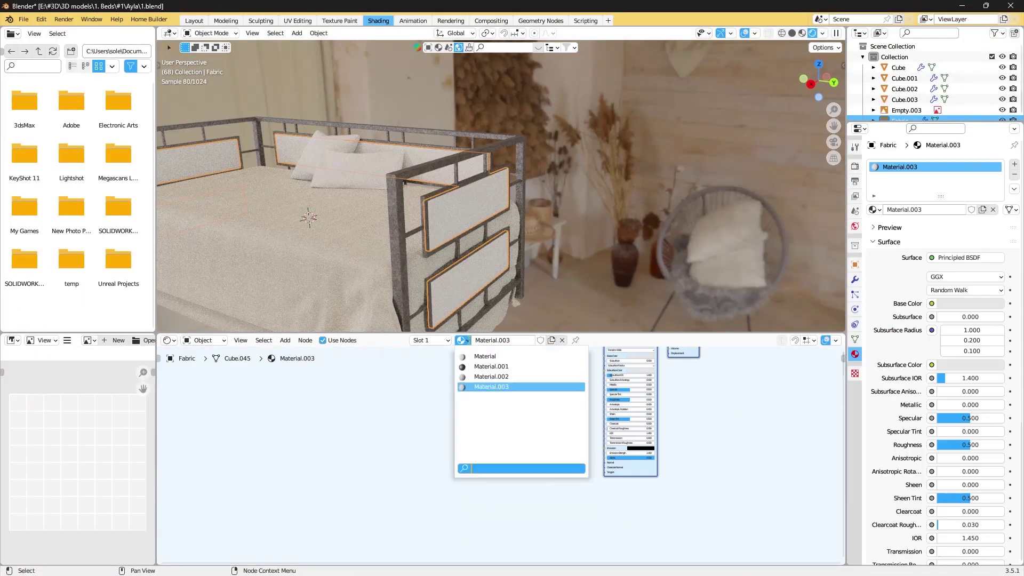
Load a four-map fabric texture set into the pillow material and return to Object Mode.
key("ctrl+shift+t")
double_click(377, 278)
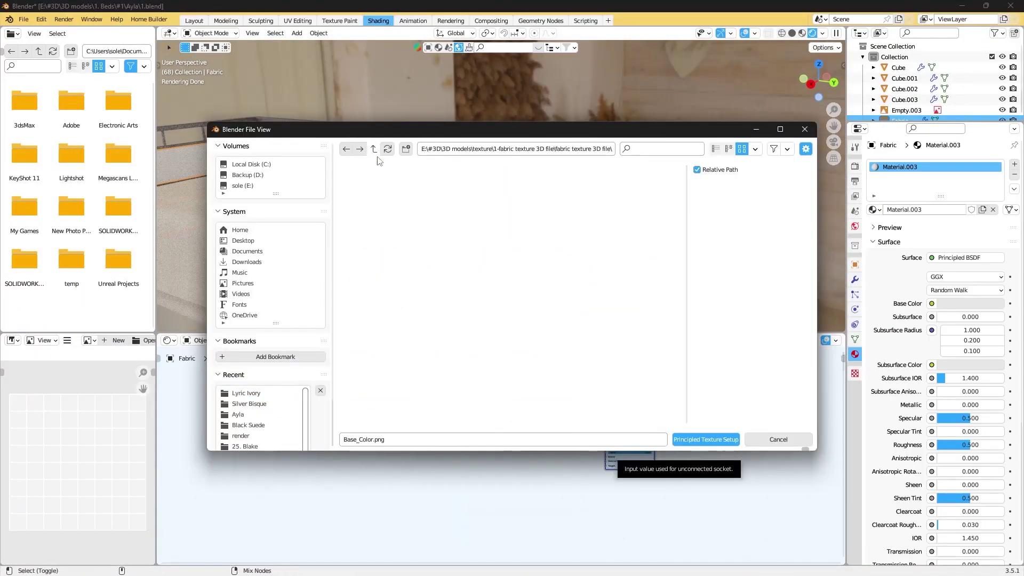
left_click(706, 439)
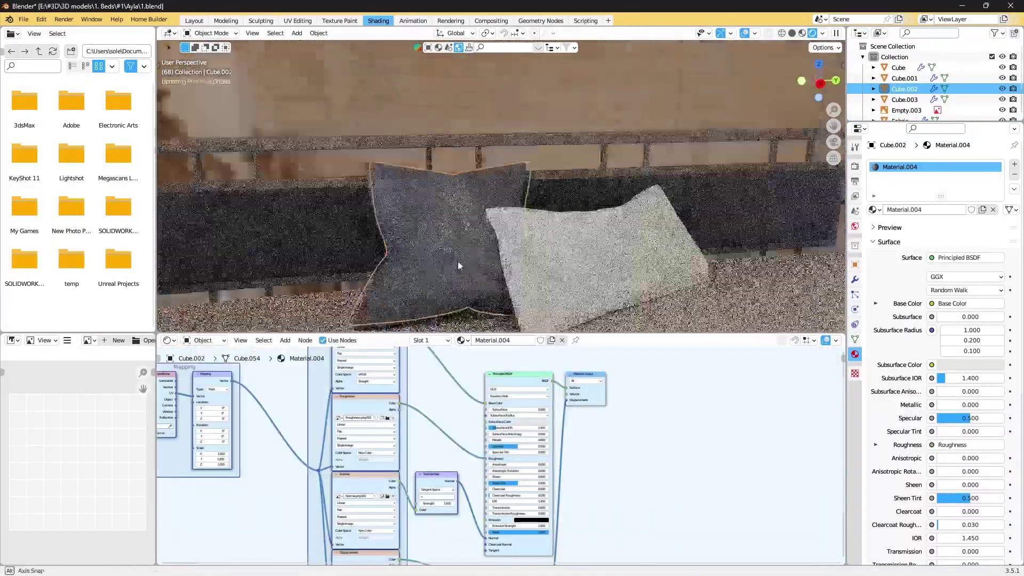
key("Tab")
scroll(462, 247, "up", 3)
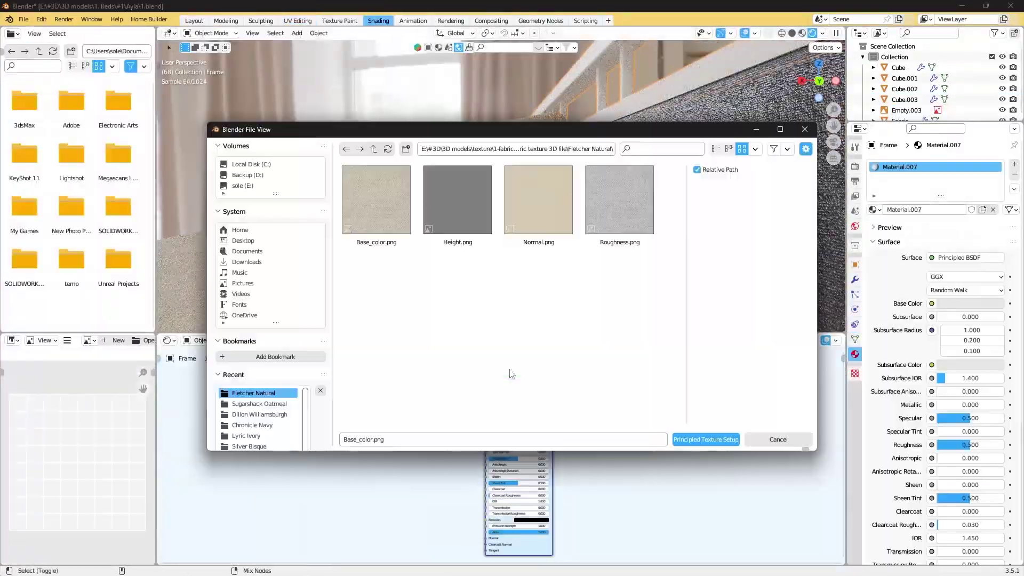
Load the Aged Nickel base texture maps from the finish textures folder onto the frame.
double_click(523, 289)
double_click(393, 310)
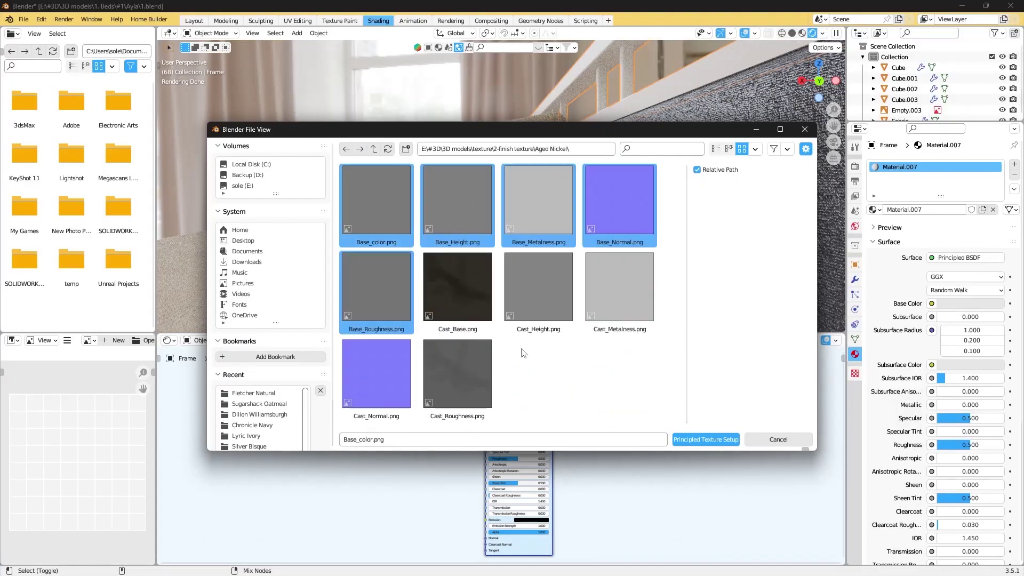
left_click(706, 440)
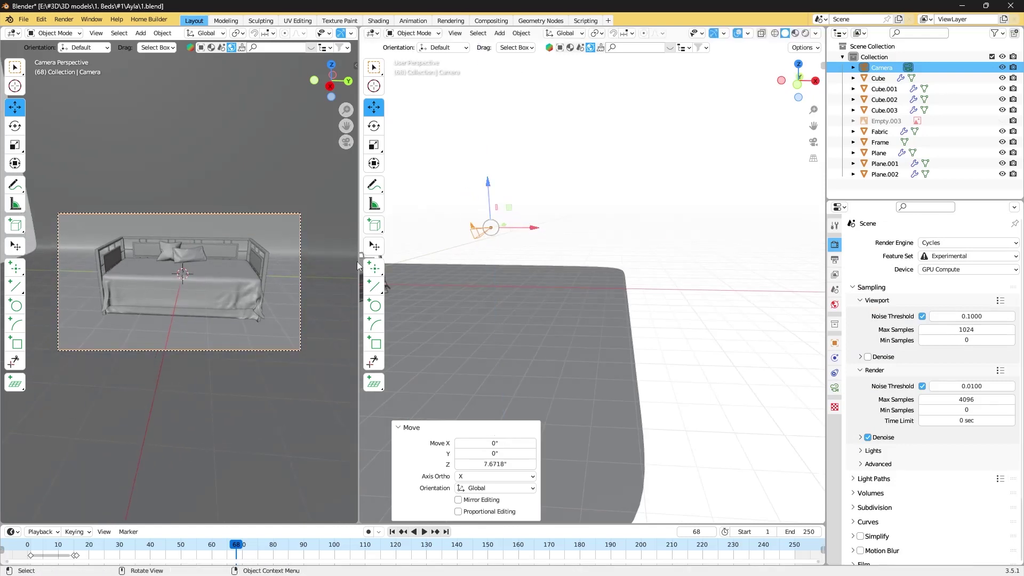
Tilt the camera to frame the bed squarely and render a test image.
middle_click_drag(184, 276, 219, 296)
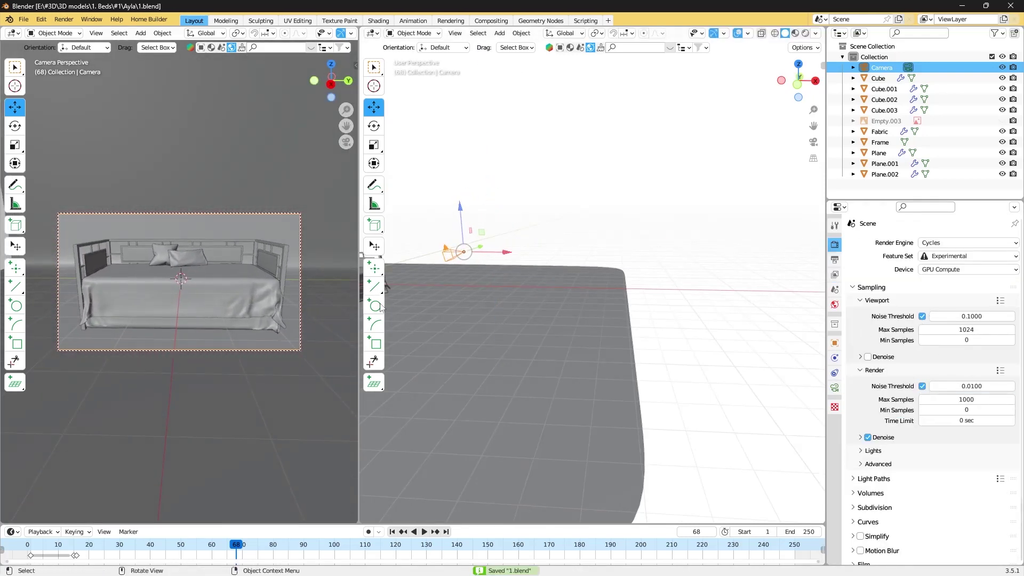
key("F12")
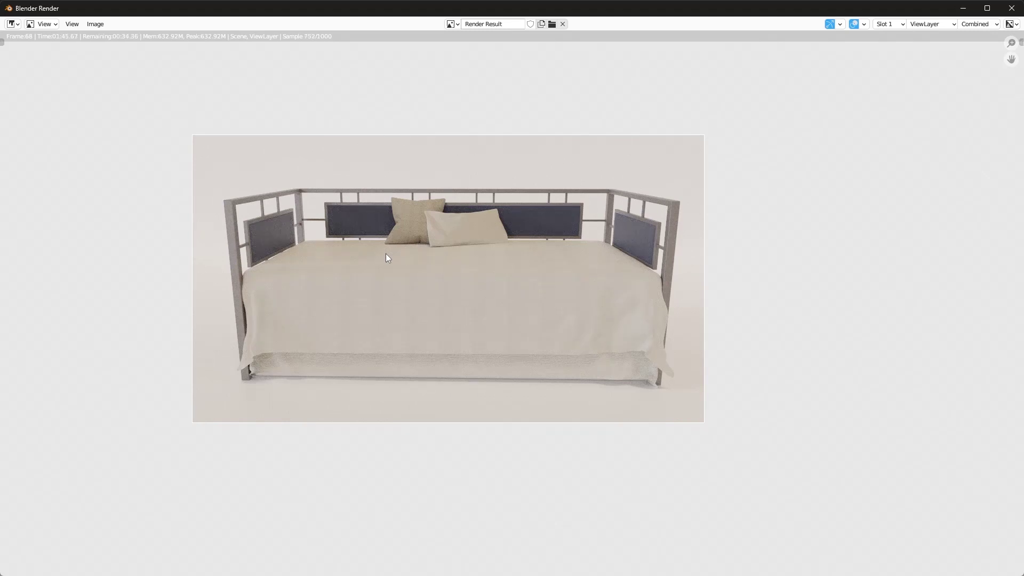
scroll(578, 297, "up", 1)
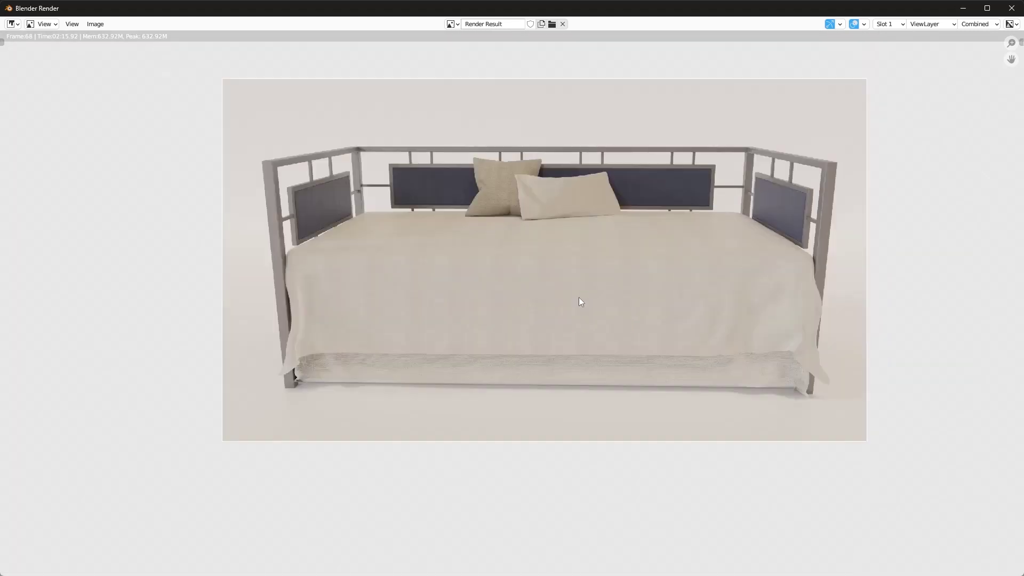
key("Escape")
UV unwrap the curved backdrop mesh automatically.
key("Tab")
key("u")
left_click(608, 151)
Add an area light and tilt it into place above the daybed.
key("Tab")
scroll(561, 272, "down", 5)
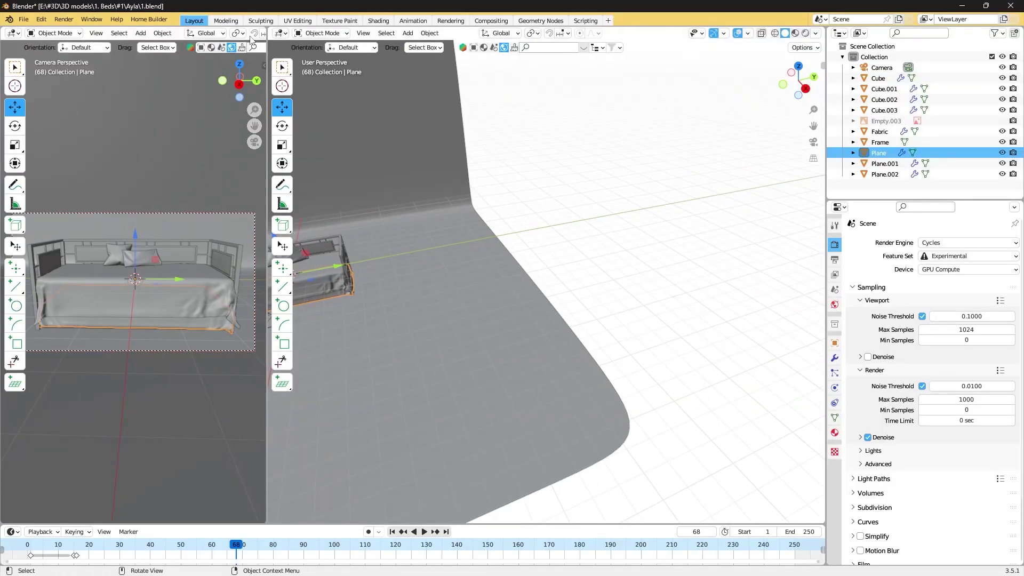
key("shift+a")
left_click(470, 313)
key("g")
key("r")
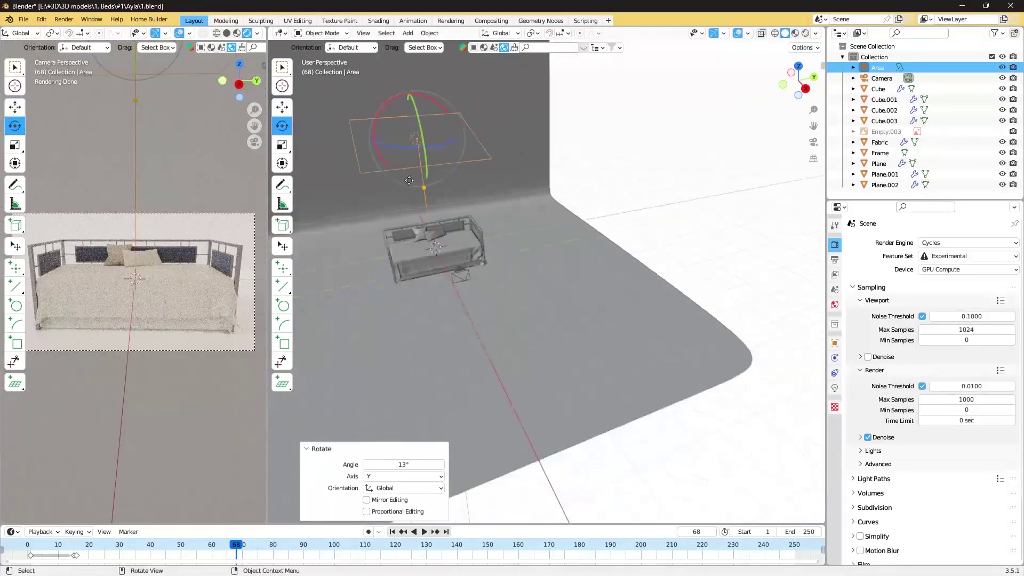
middle_click_drag(513, 164, 533, 224)
key("g")
key("x")
left_click(835, 388)
Lower the area light and refine its vertical position over the bed.
key("ctrl+z")
key("ctrl+z")
key("g")
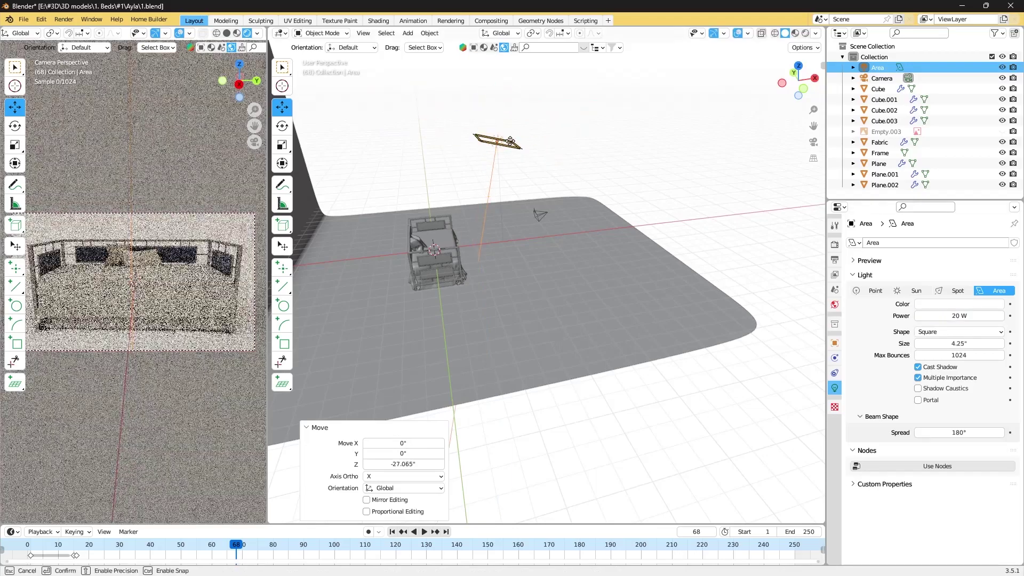
left_click(202, 222)
key("n")
key("n")
left_click(133, 141)
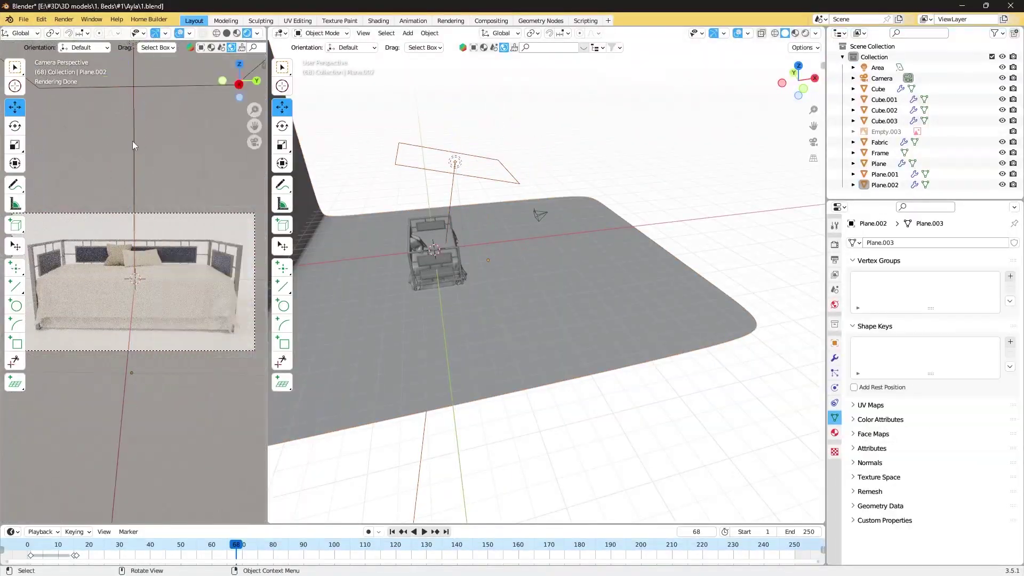
key("ctrl+shift+z")
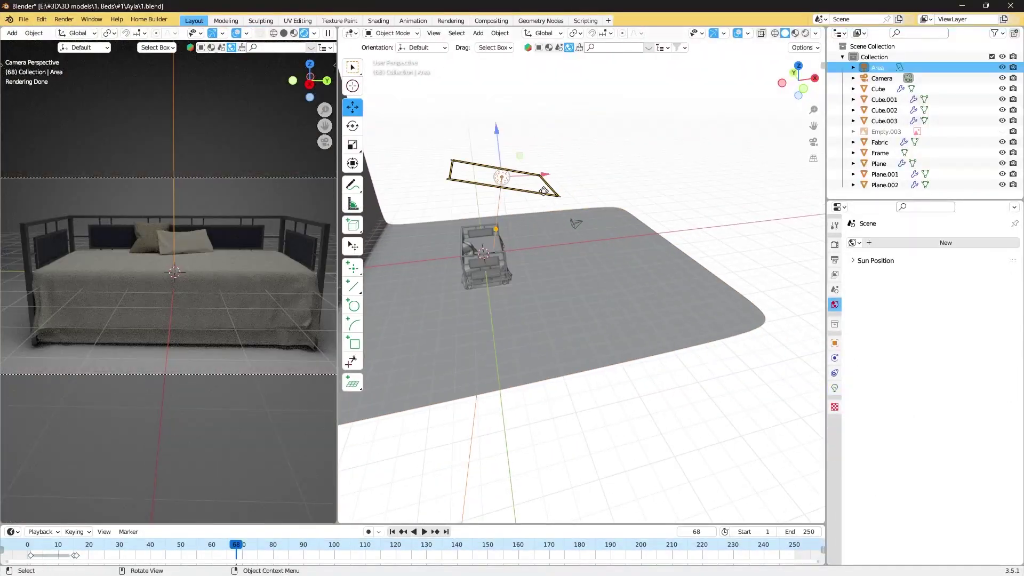
key("ctrl+shift+z")
key("ctrl+shift+z")
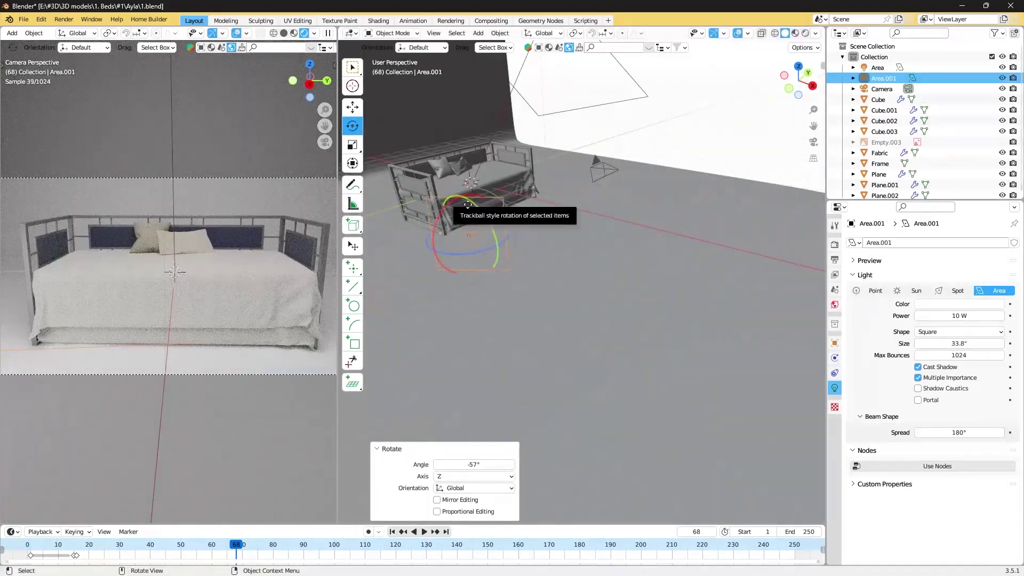
left_click(499, 232)
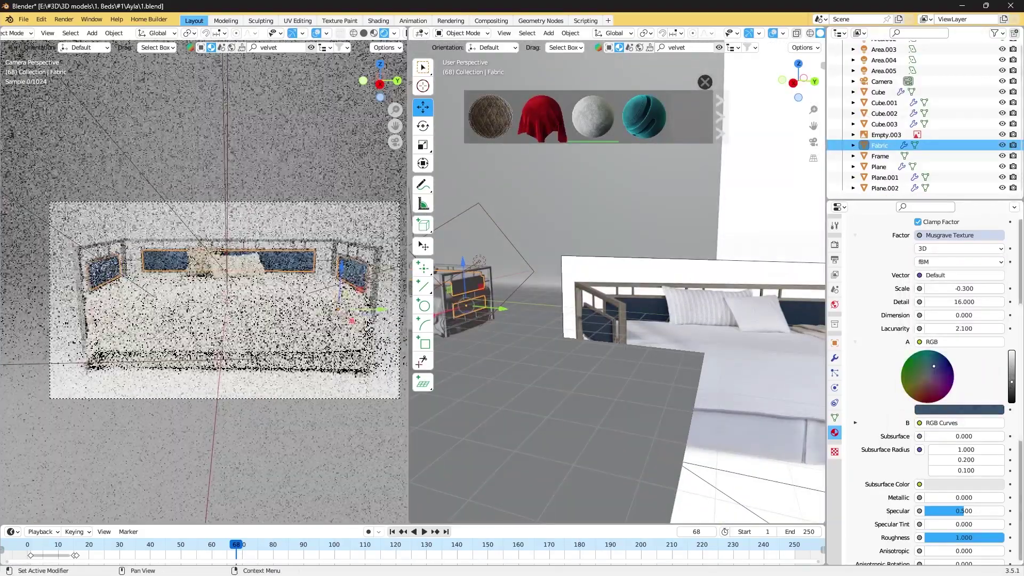
Add a second camera, view through it, and move it along Y to frame the bed at an angle.
scroll(155, 273, "up", 3)
left_click(166, 419)
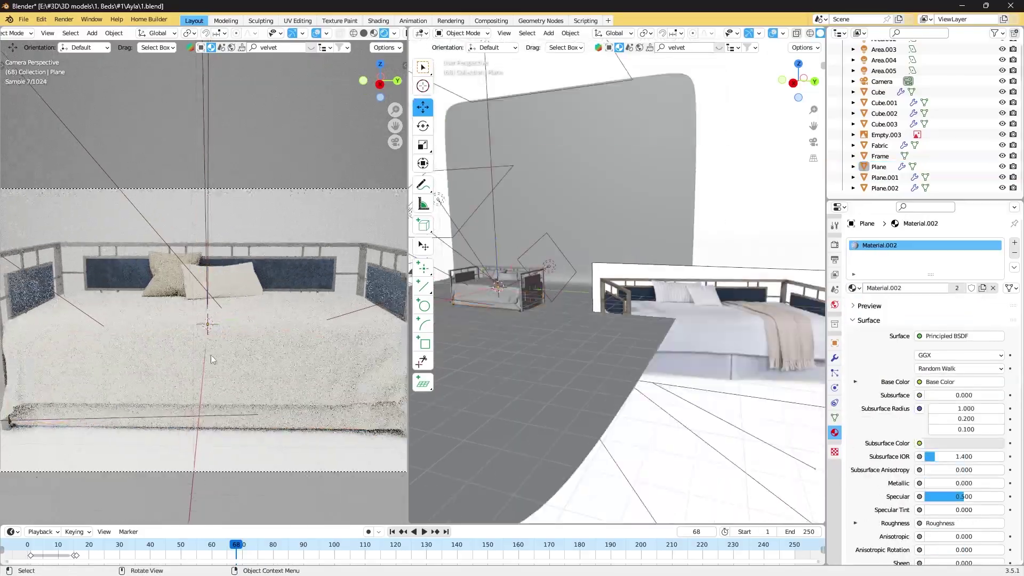
mouse_move(210, 354)
middle_mouse_down()
mouse_move(288, 346)
mouse_move(310, 275)
mouse_move(320, 278)
middle_mouse_up()
key("shift+a")
left_click(242, 344)
key("ctrl+KP_0")
key("g")
key("y")
left_click(283, 356)
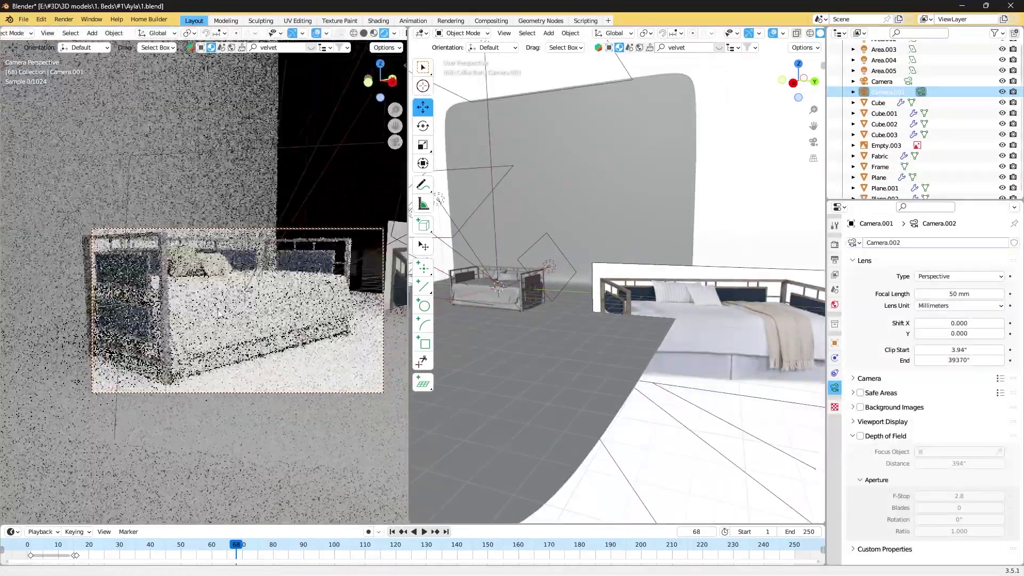
middle_click_drag(256, 299, 221, 208)
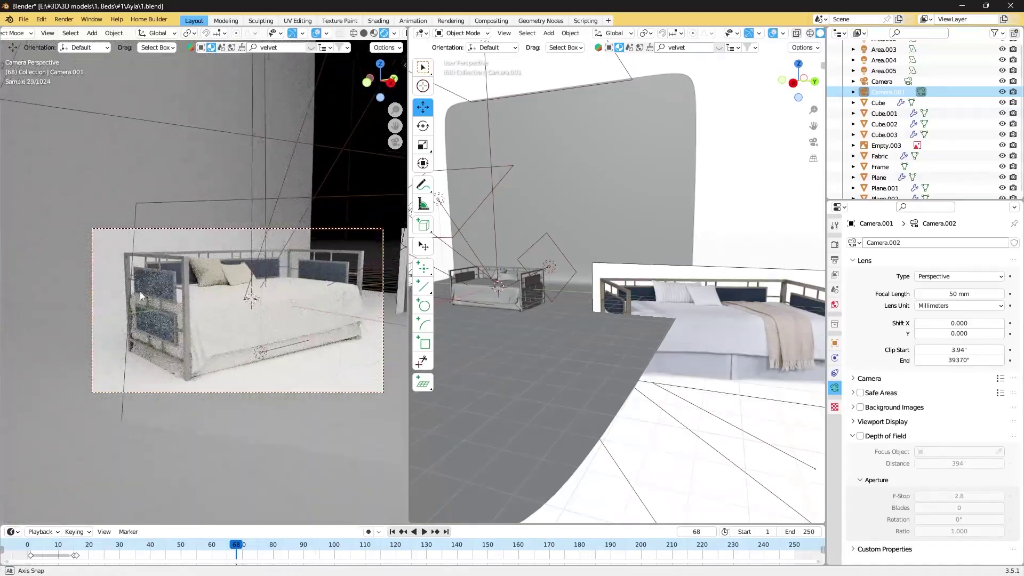
Scale up the studio backdrop plane and reposition it behind the bed.
key("n")
left_click(218, 207)
key("n")
scroll(587, 293, "down", 3)
key("s")
left_click(533, 299)
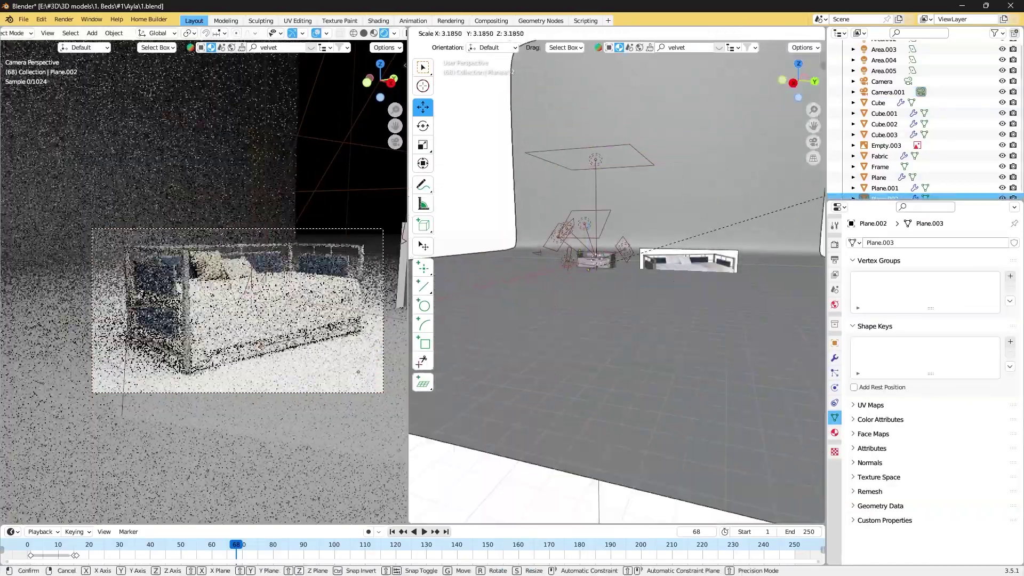
key("g")
left_click(546, 313)
Duplicate an existing area light and move the copy along the Y axis.
middle_click_drag(546, 313, 480, 251)
left_click(482, 247)
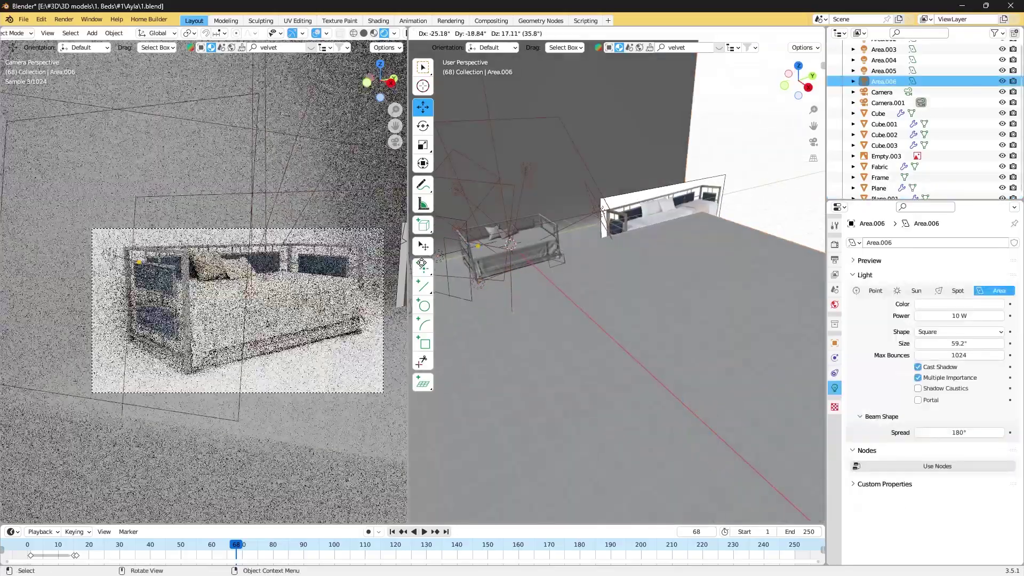
key("shift+d")
left_click(537, 273)
middle_click_drag(537, 273, 745, 345)
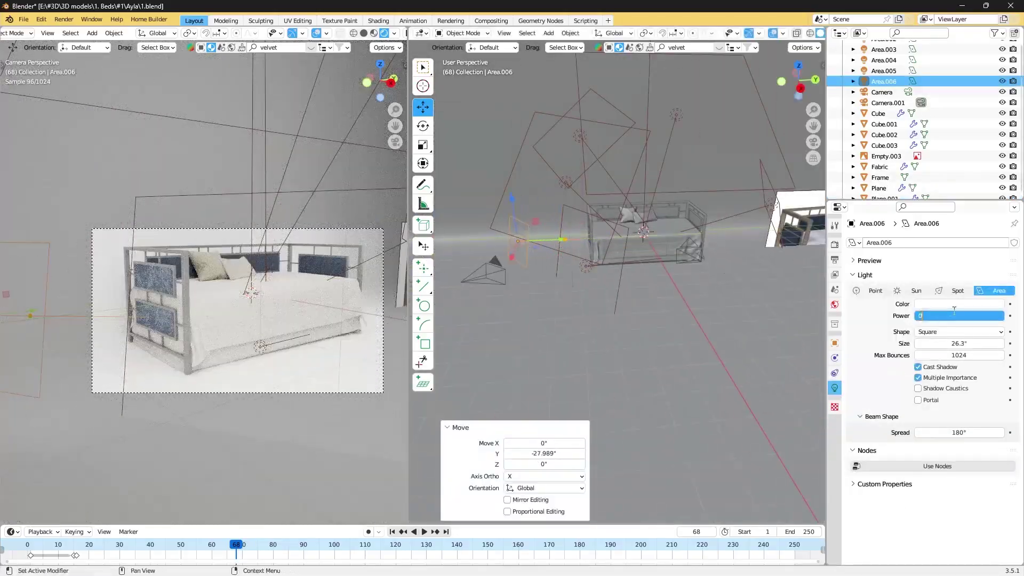
key("g")
key("y")
left_click(499, 277)
scroll(309, 290, "up", 2)
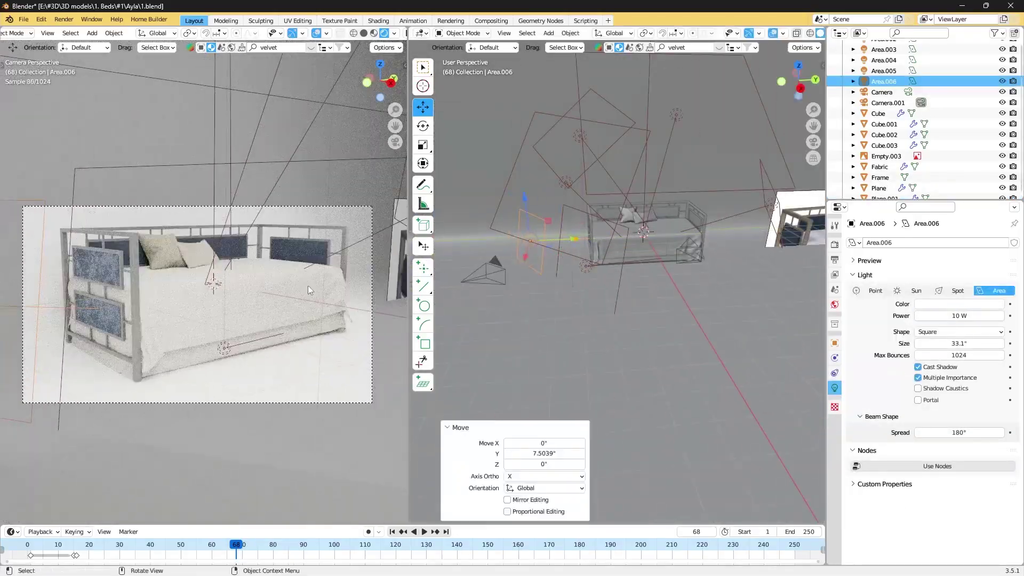
Select the bed frame and search the material library for 'metal'.
left_click(807, 248)
left_click(689, 47)
type("metal")
key("Return")
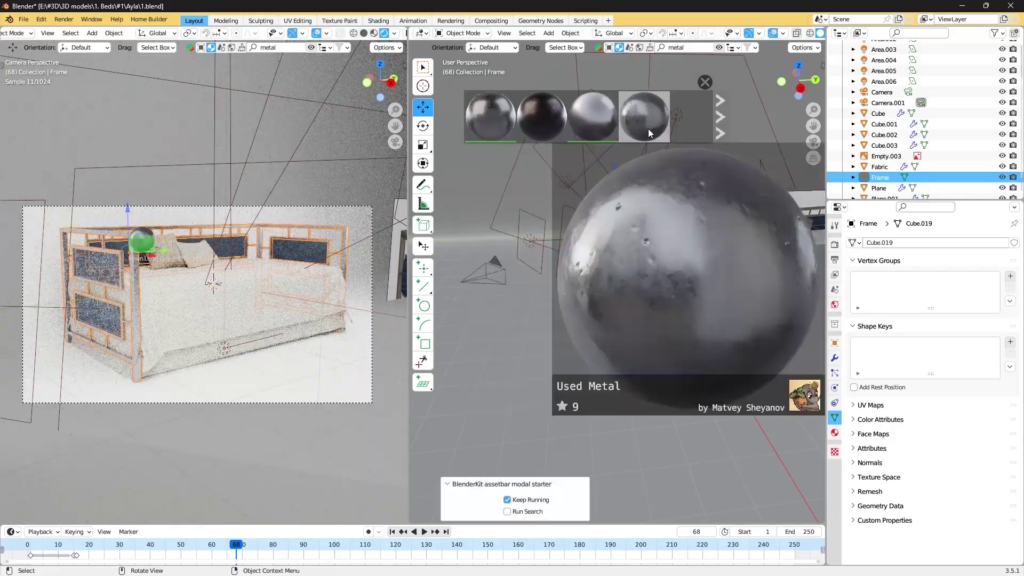
Render a check image, then add a third camera and view through it.
scroll(614, 117, "down", 3)
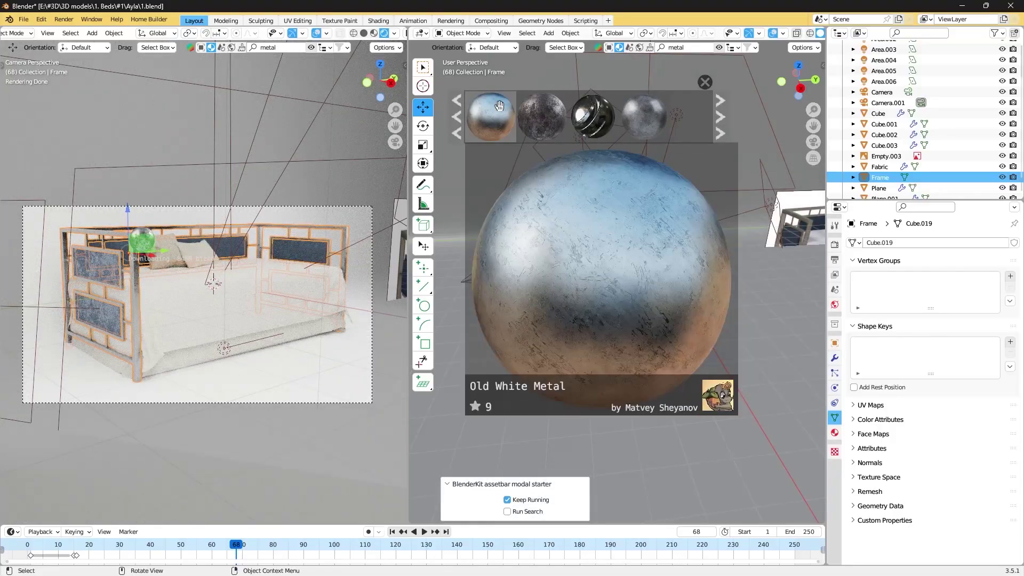
key("F12")
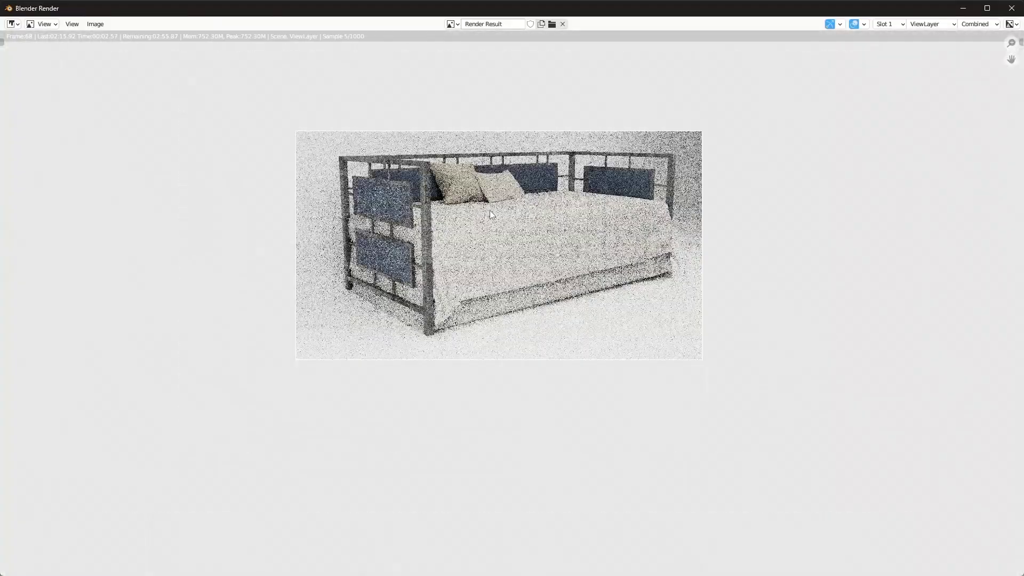
key("Escape")
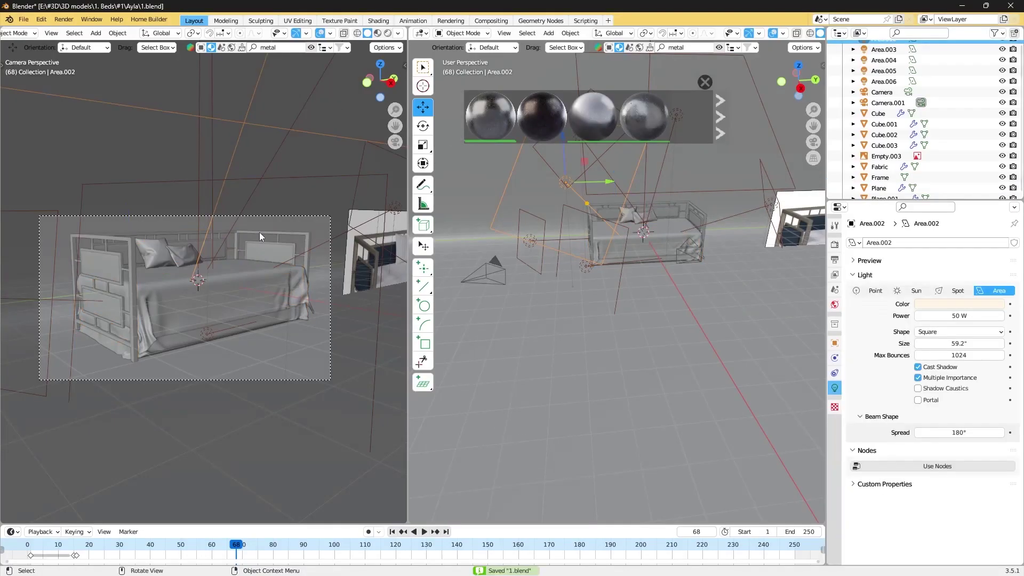
key("shift+a")
left_click(259, 232)
key("ctrl+KP_0")
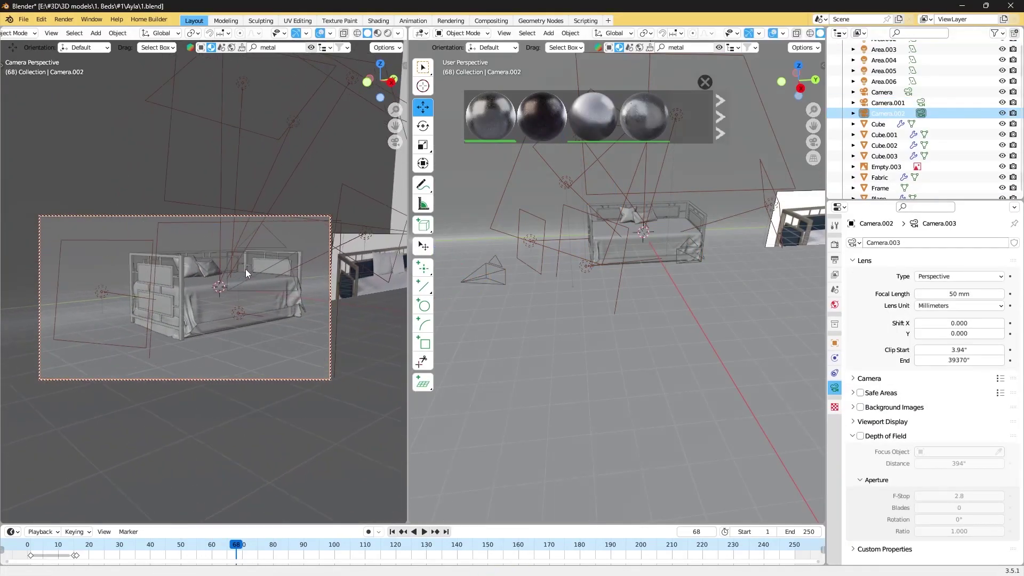
Duplicate an area light along Y, render again, and start saving the image.
left_click(787, 227)
key("n")
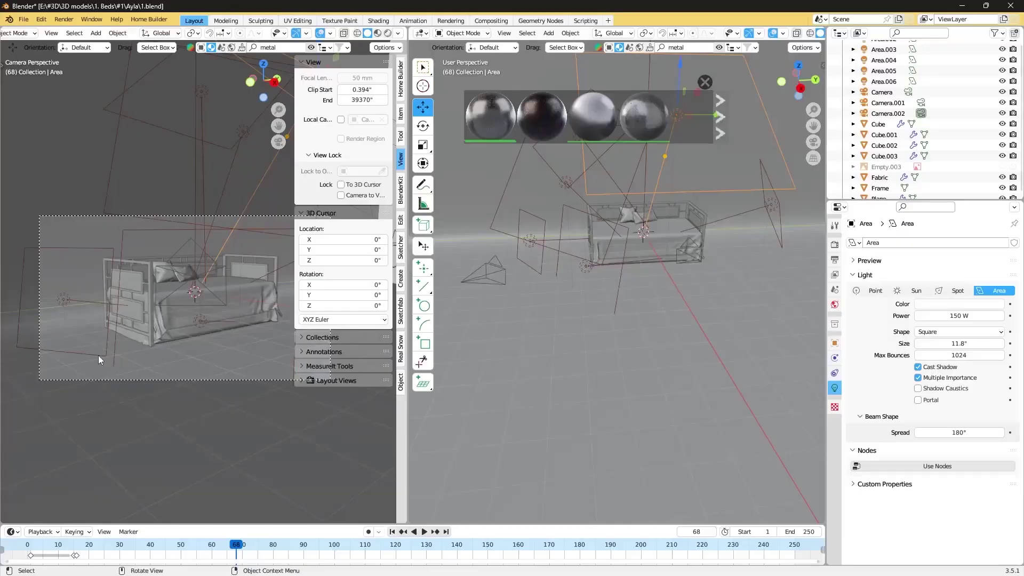
middle_click_drag(531, 263, 555, 278)
key("shift+d")
key("y")
left_click(555, 277)
key("F12")
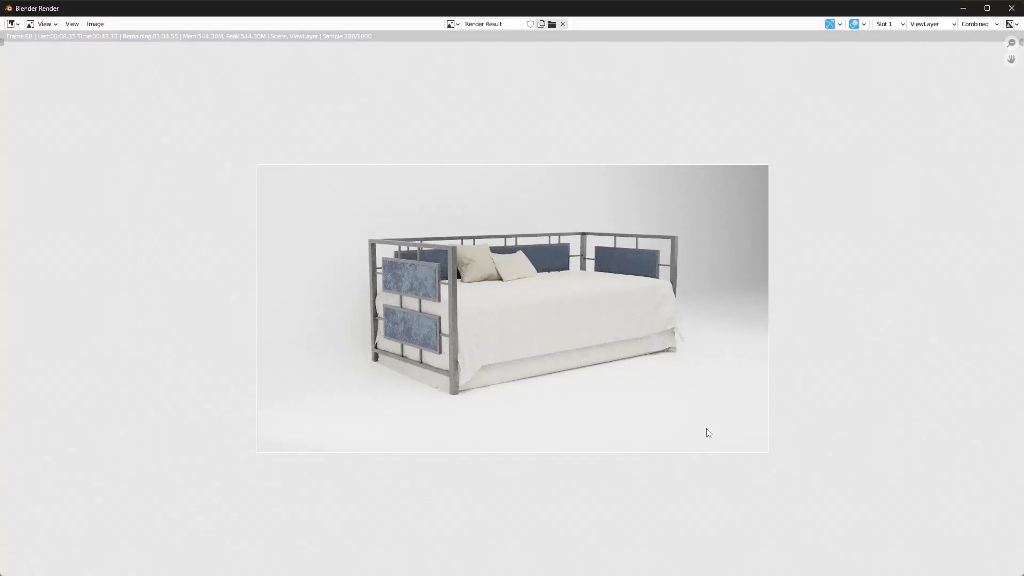
key("shift+alt+s")
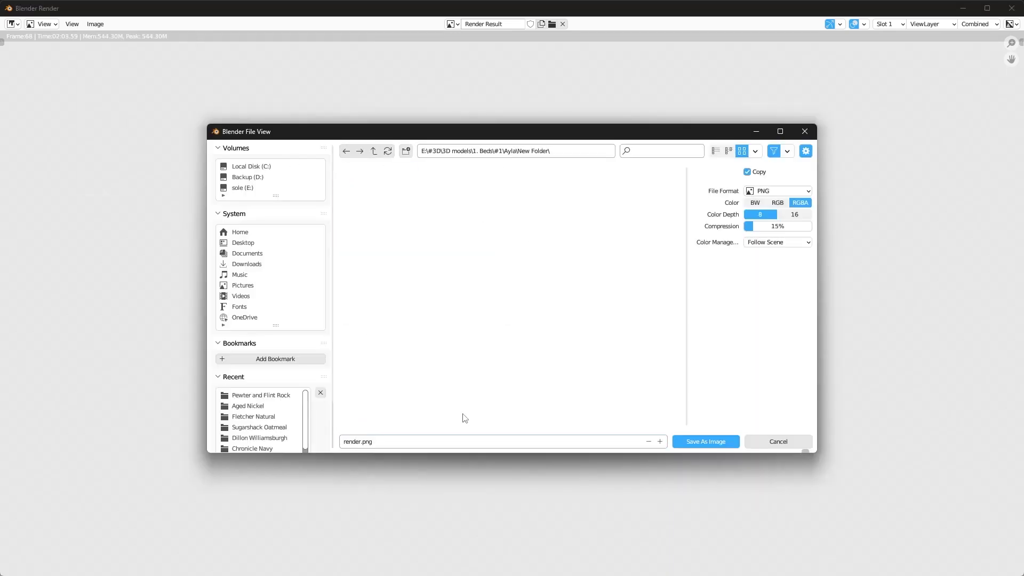
Save the render and rotate the newest area light to face the bed in rendered preview.
key("Return")
middle_click_drag(616, 256, 619, 244)
left_click(618, 243)
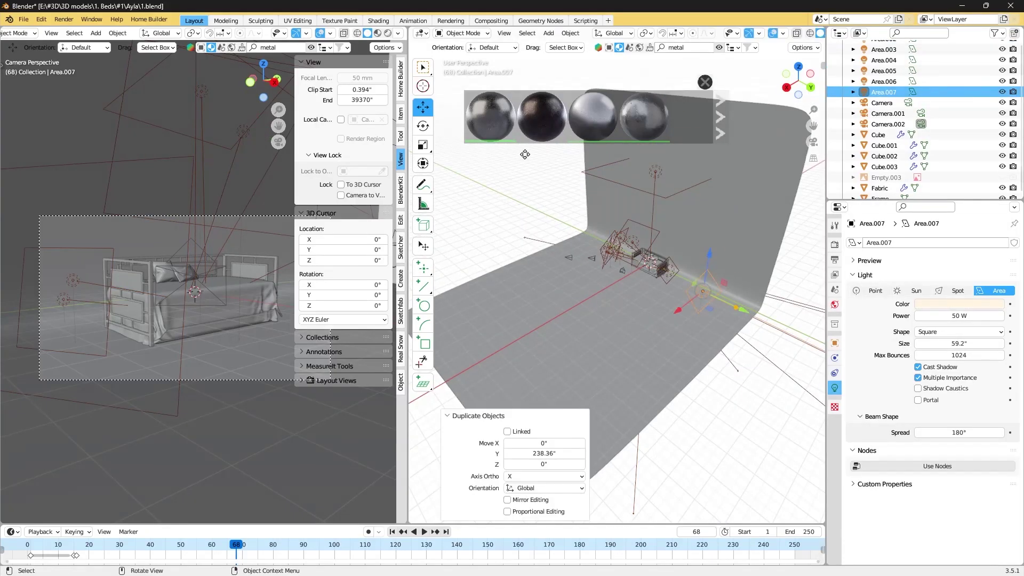
key("n")
left_click(388, 33)
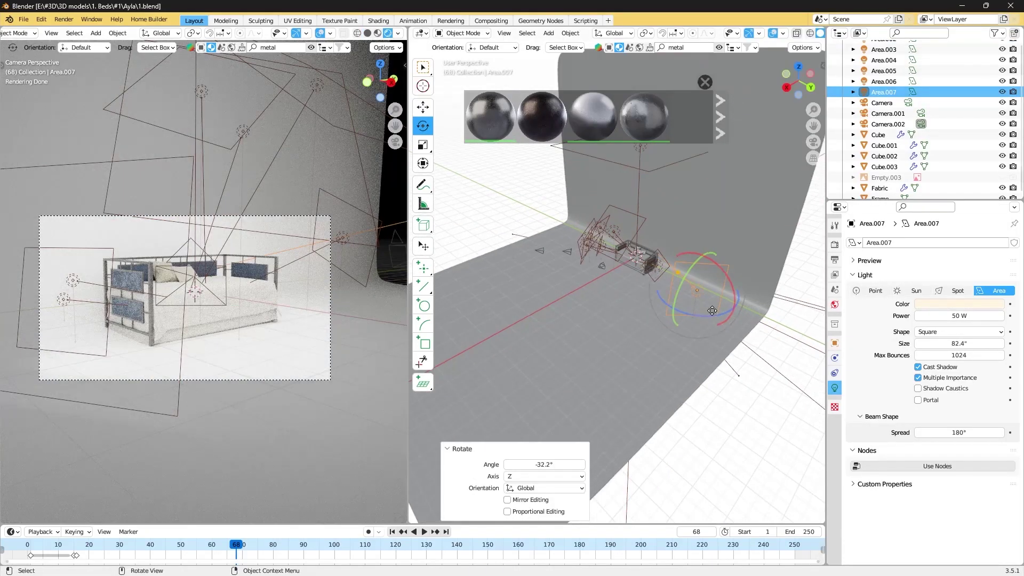
left_click_drag(689, 299, 712, 314)
Move the main camera to a straight-on front view of the daybed and render it.
left_click(922, 113)
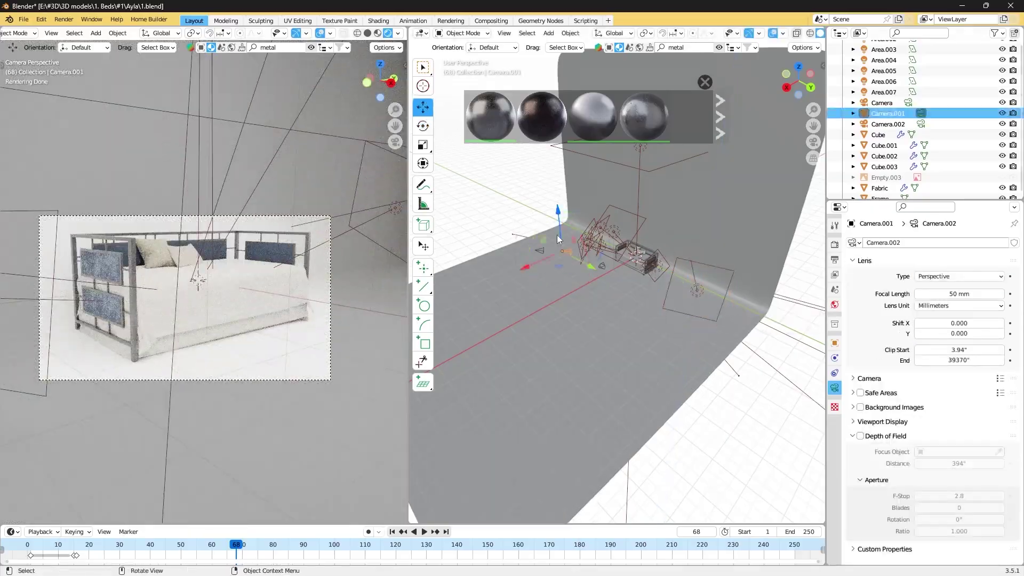
left_click(597, 235)
left_click_drag(598, 251, 597, 274)
middle_click_drag(192, 251, 189, 248)
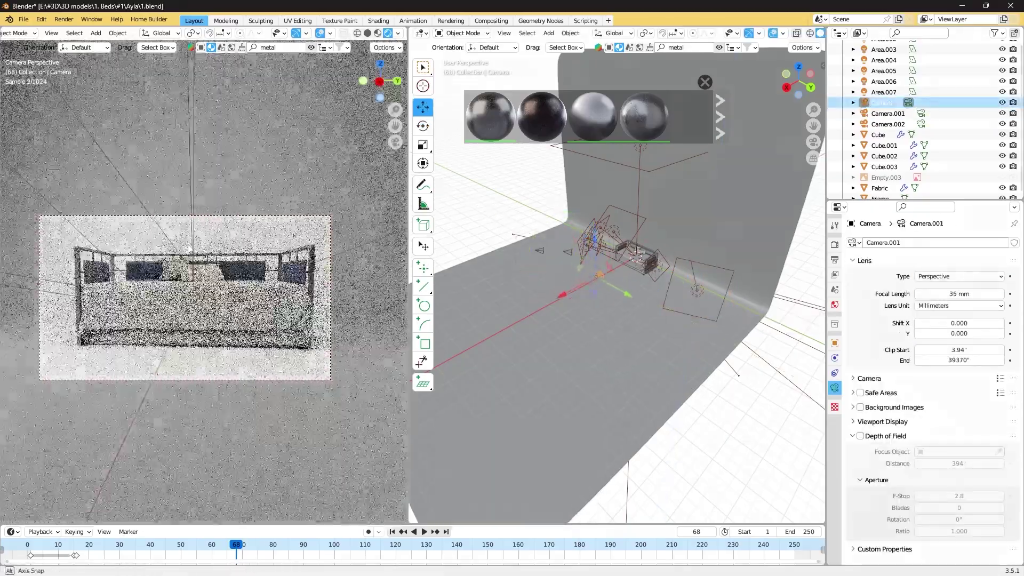
key("F12")
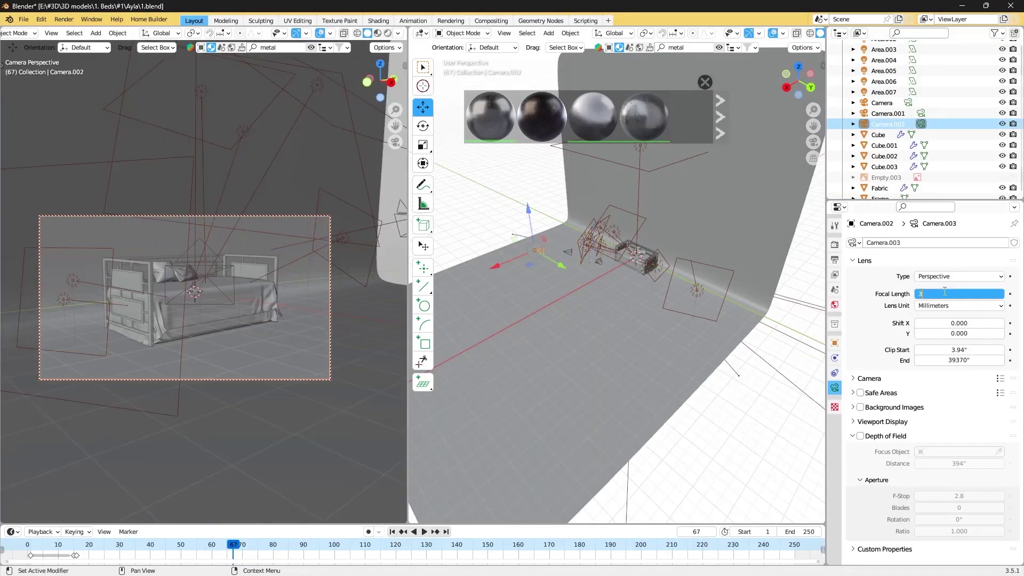
Set render width to 1080 for a square frame, render, and save the image.
type("1080")
key("Return")
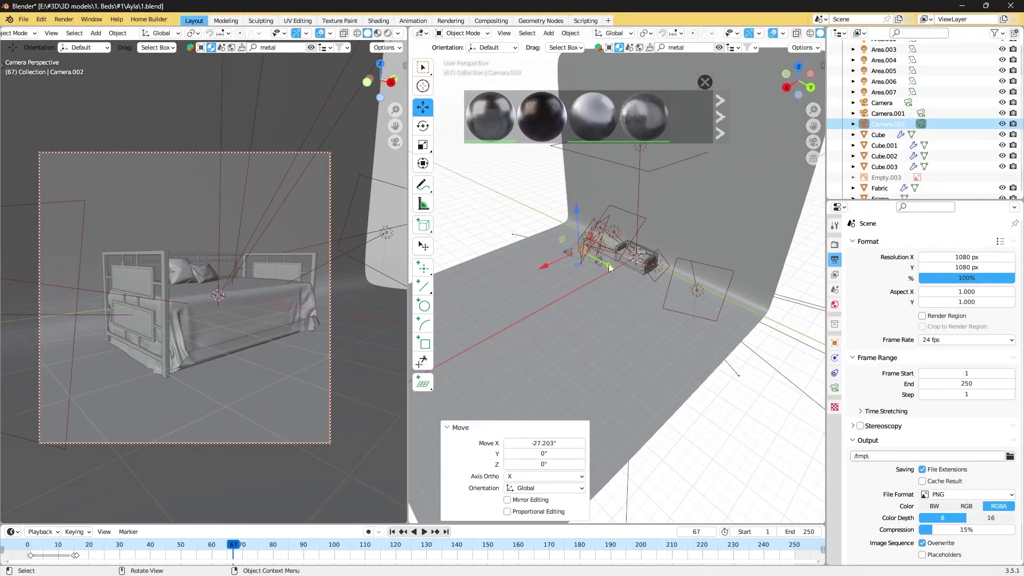
left_click(73, 57)
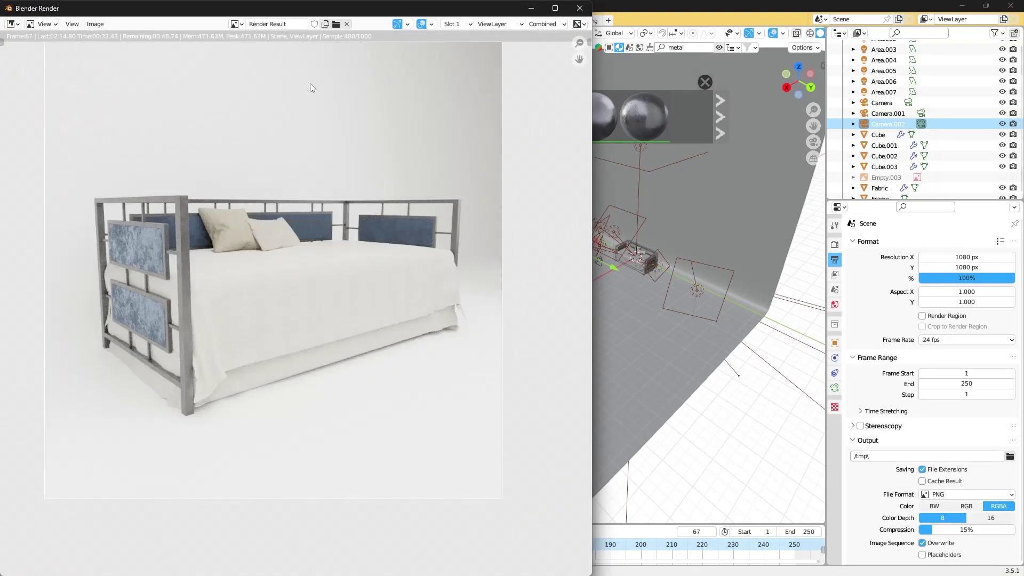
key("shift+alt+s")
Duplicate the main camera into a close-up aimed at the velvet side panels.
left_click(908, 102)
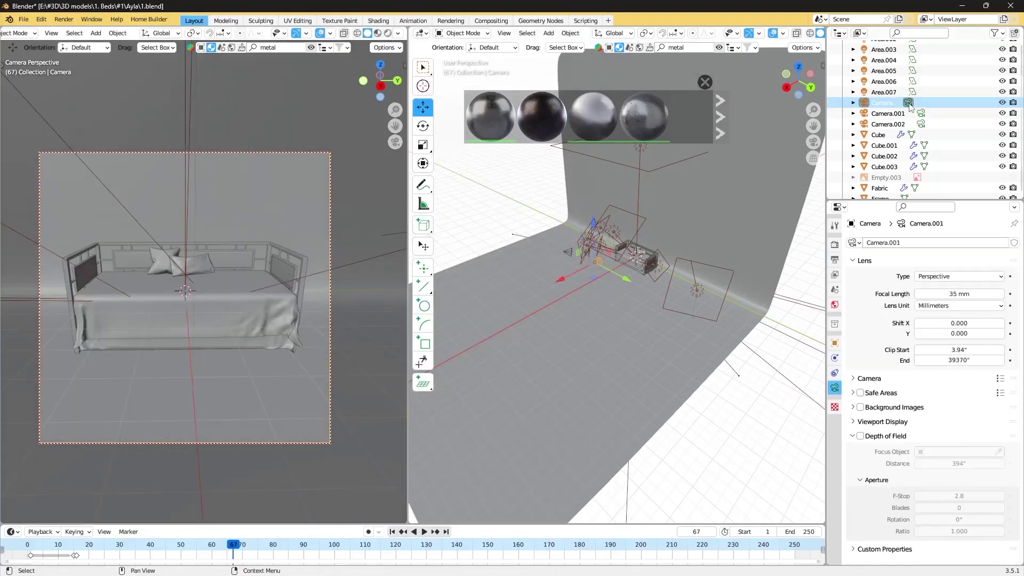
key("shift+d")
left_click(710, 191)
mouse_move(266, 238)
middle_mouse_down()
mouse_move(222, 276)
mouse_move(145, 276)
mouse_move(168, 277)
middle_mouse_up()
left_click(388, 32)
middle_click_drag(351, 72, 184, 271)
left_click(367, 33)
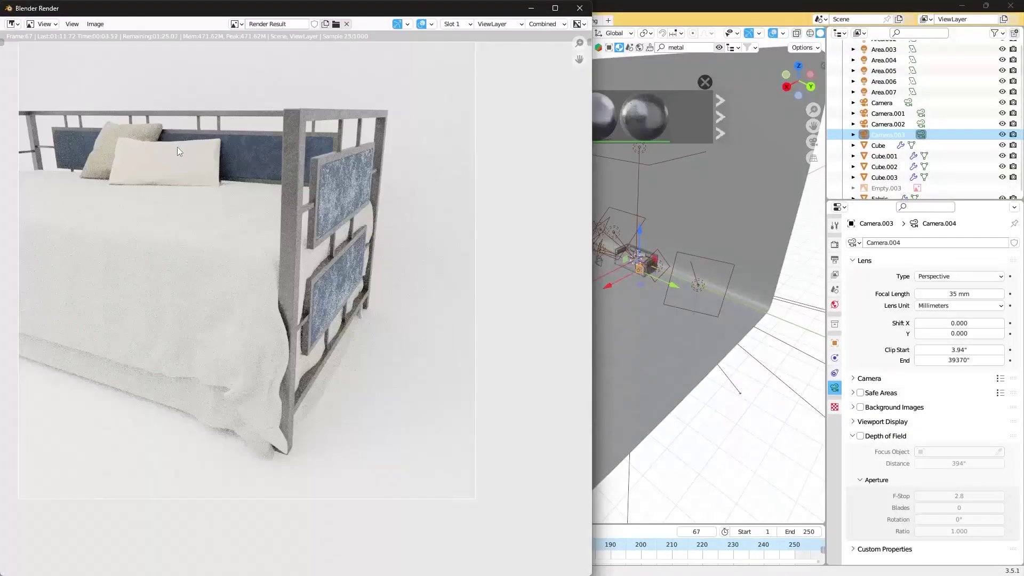